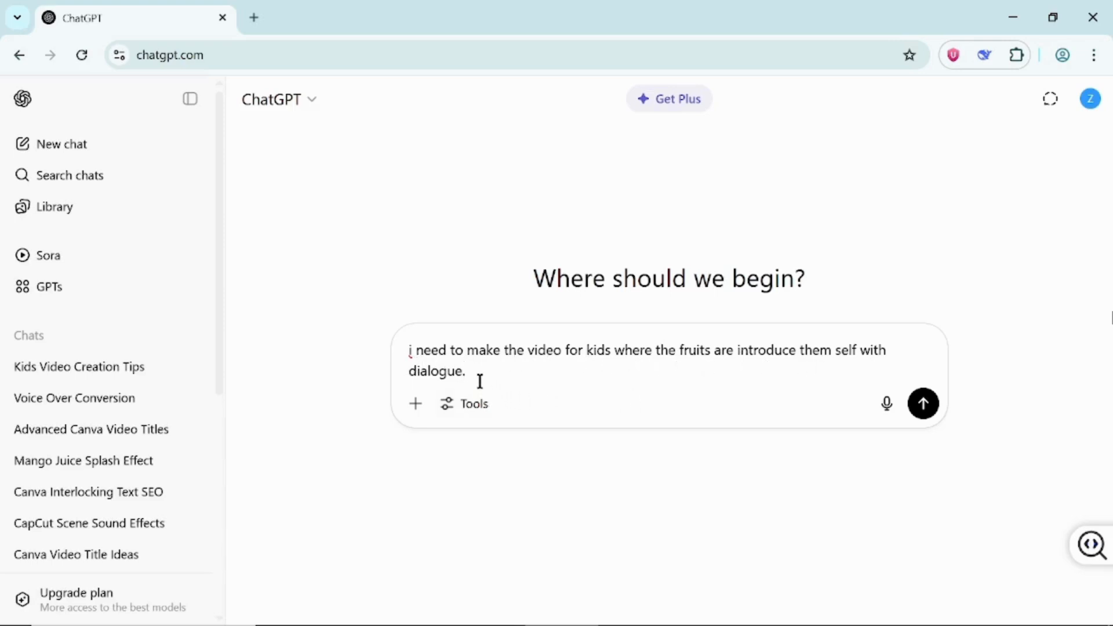
- Request a kids' video script with fruits introducing themselves in dialogue, and read through the apple, banana and orange scenes
left_click(924, 405)
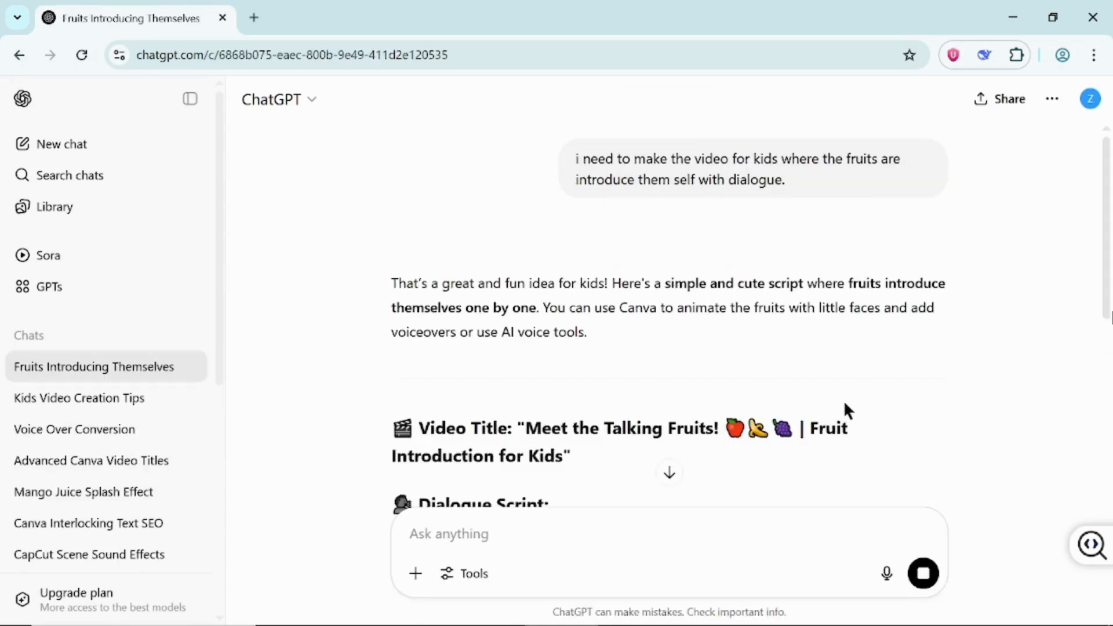
scroll(968, 422, "down", 4)
scroll(968, 425, "down", 5)
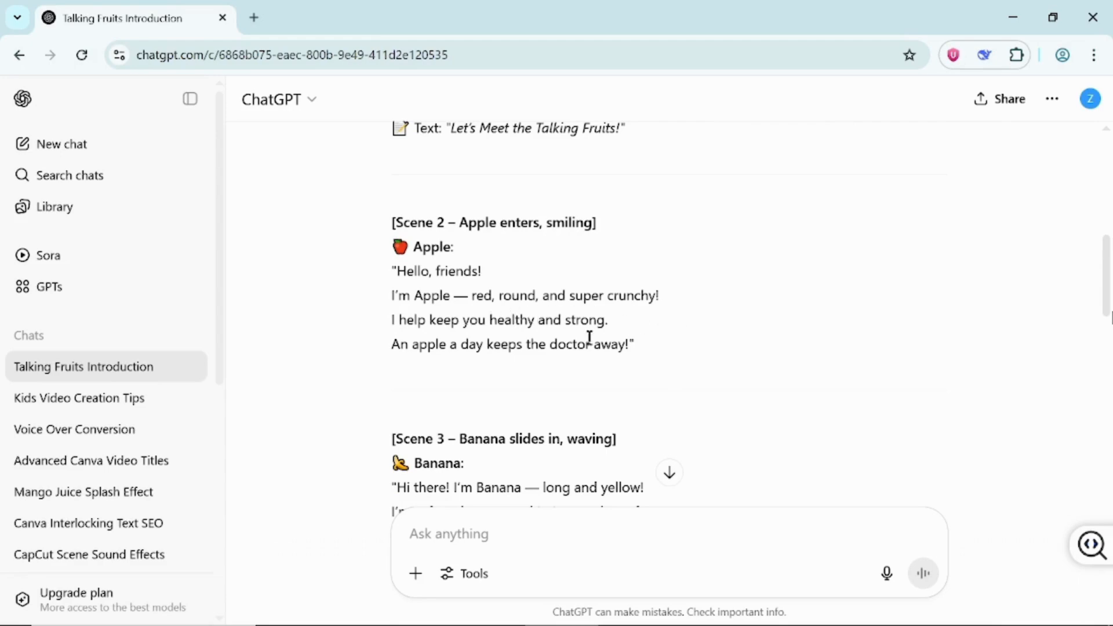
scroll(635, 403, "down", 3)
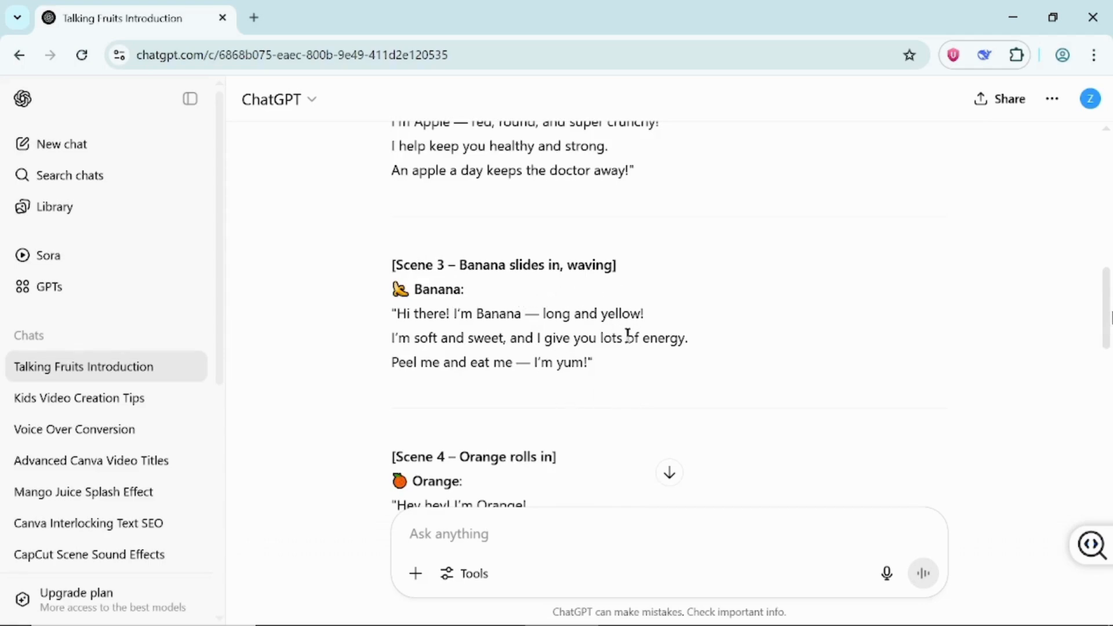
scroll(582, 422, "down", 3)
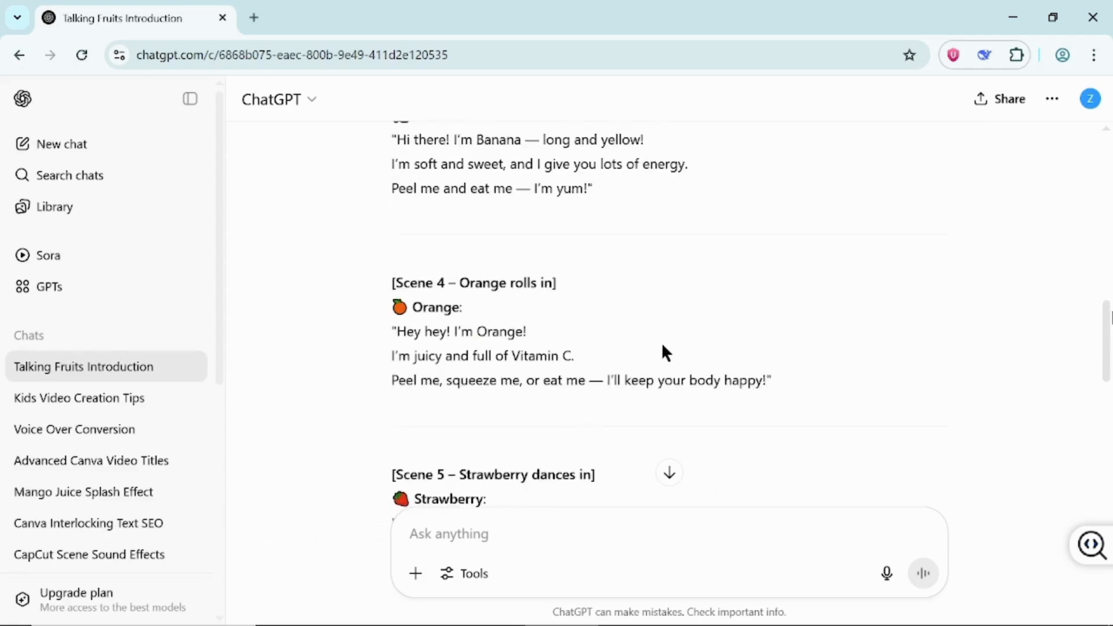
scroll(664, 351, "up", 2)
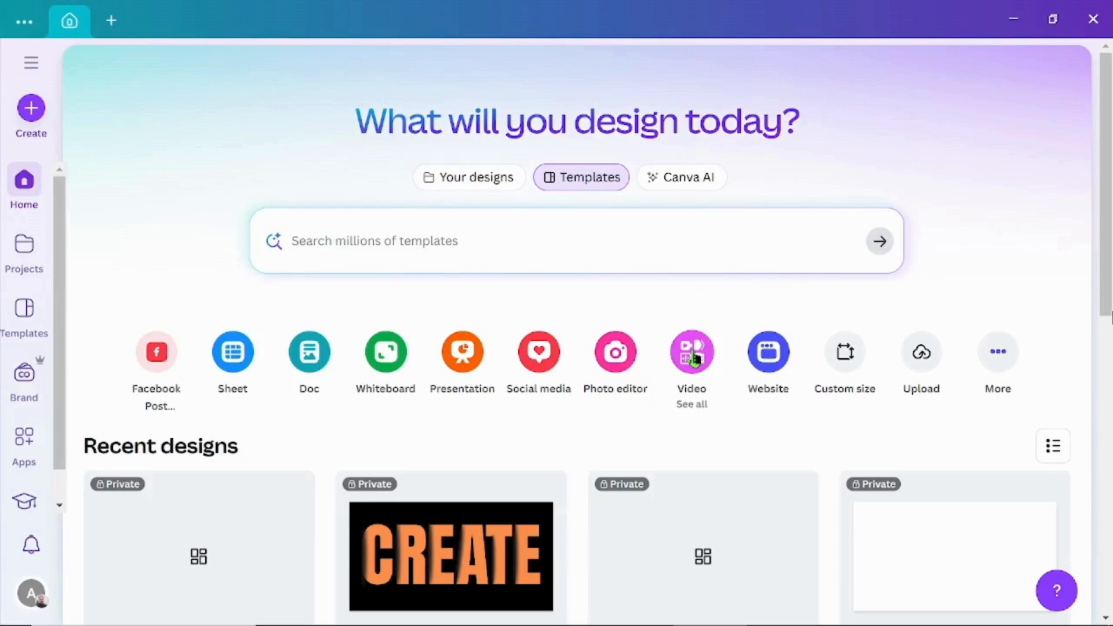
- Switch to Canva and create a blank landscape video of 1920 × 1080 px
left_click(694, 354)
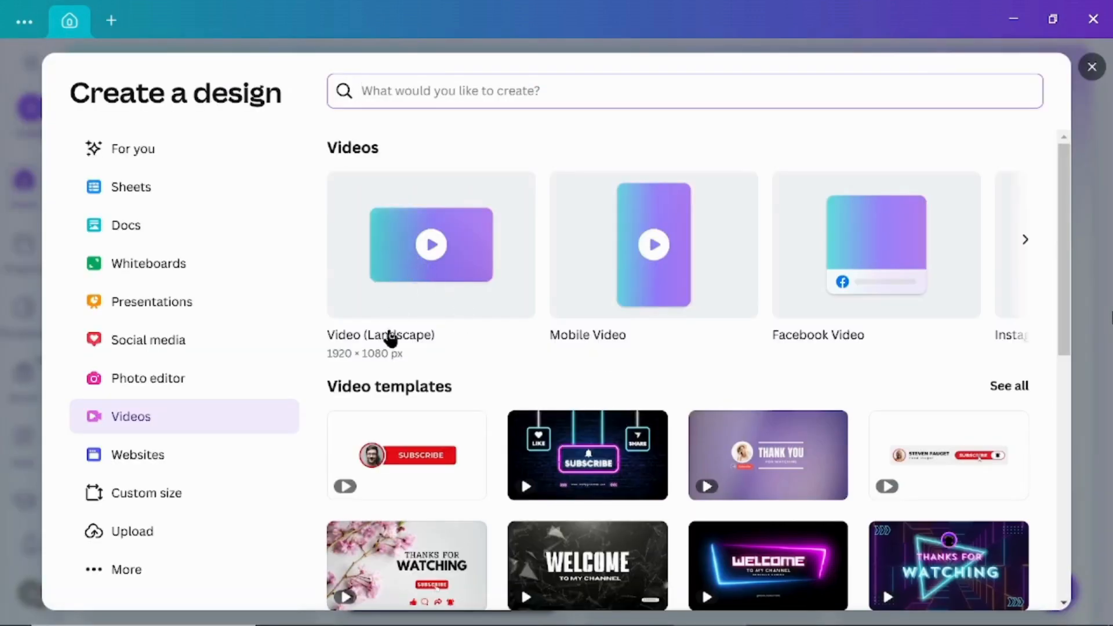
left_click(410, 297)
- Find the glossy red apple graphic by searching elements for "apple", and place it enlarged on the left part of the page
left_click(36, 190)
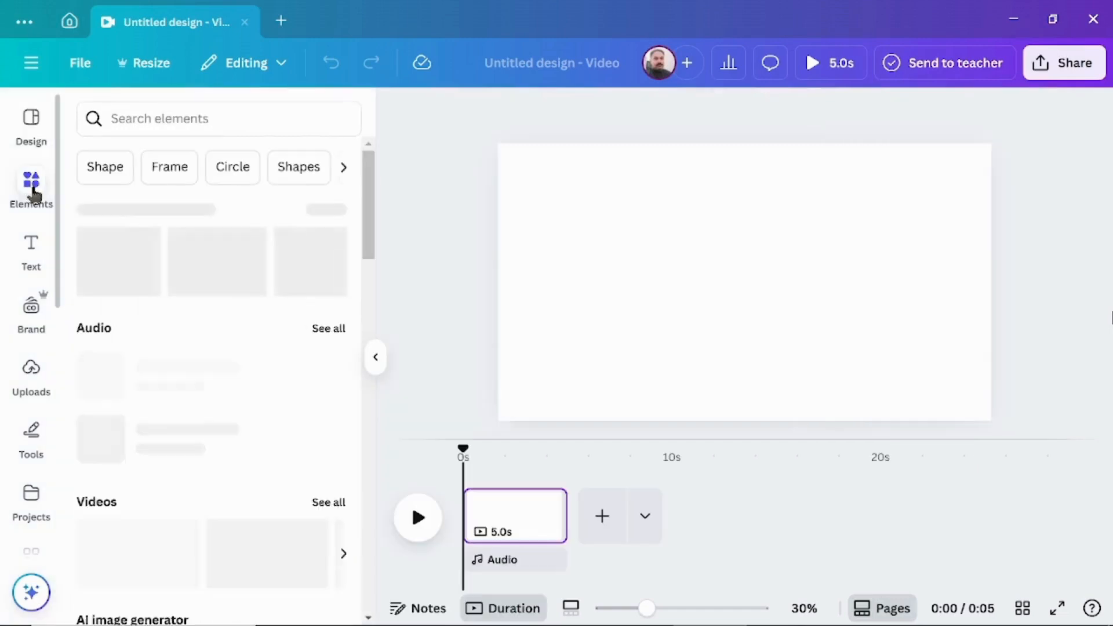
left_click(167, 117)
type("apple")
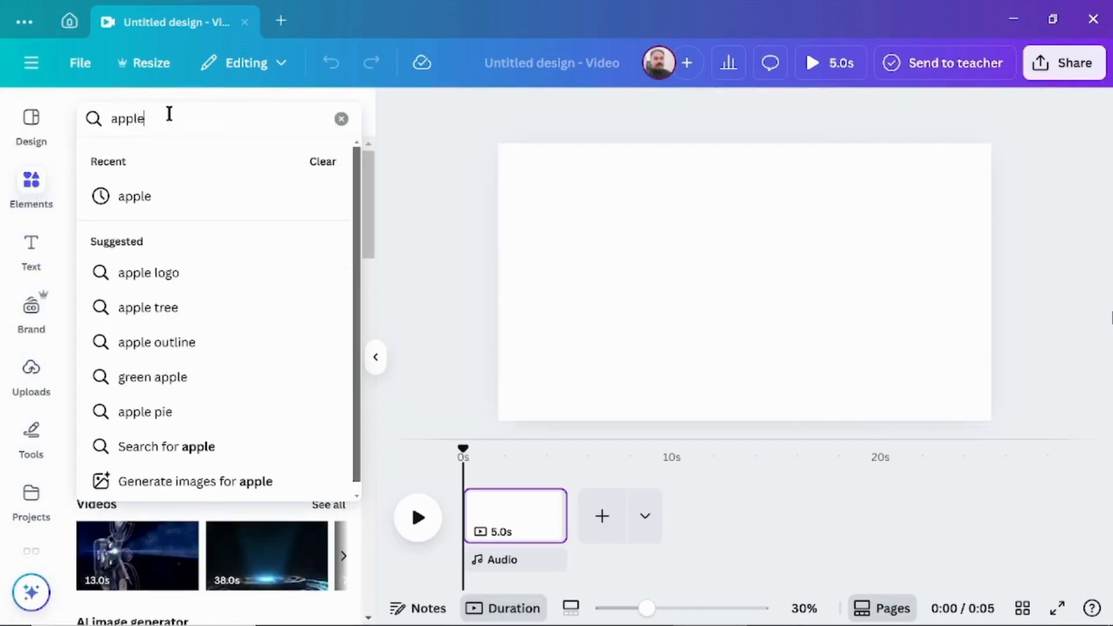
key("Return")
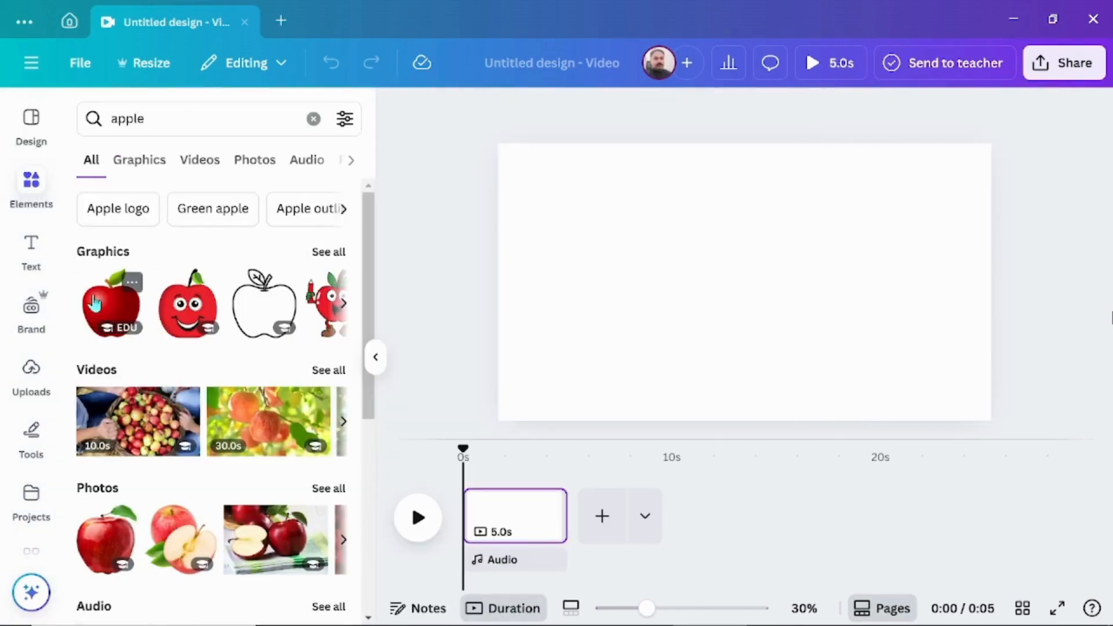
left_click(100, 308)
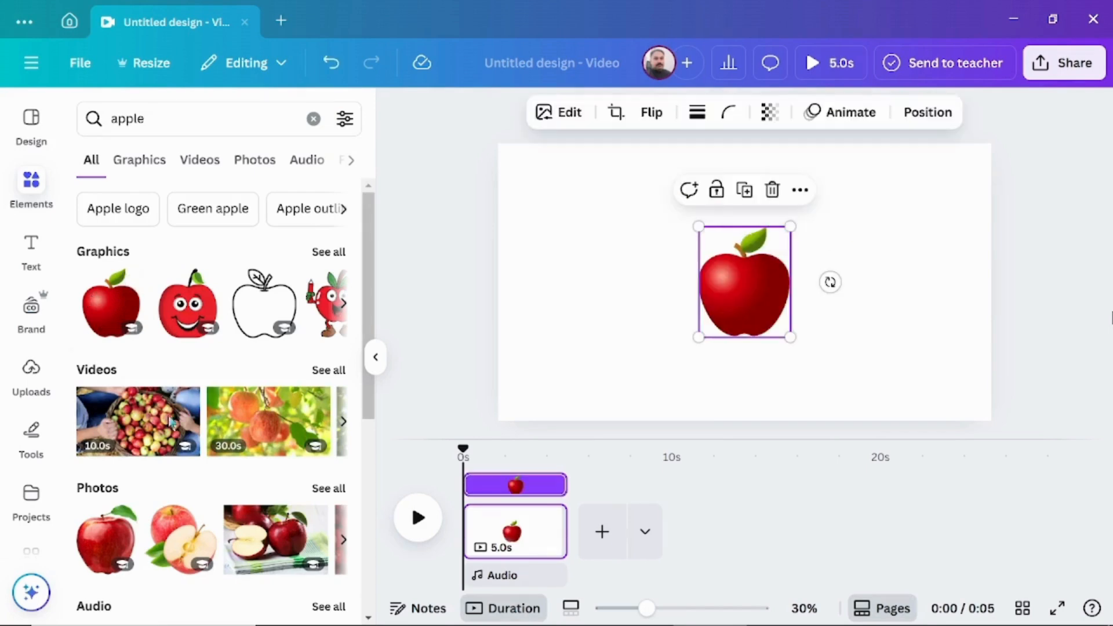
left_click_drag(766, 283, 620, 273)
- Search elements for "banana" and add the smiling banana graphic with two thumbs up to the page
left_click(93, 118)
type("banana")
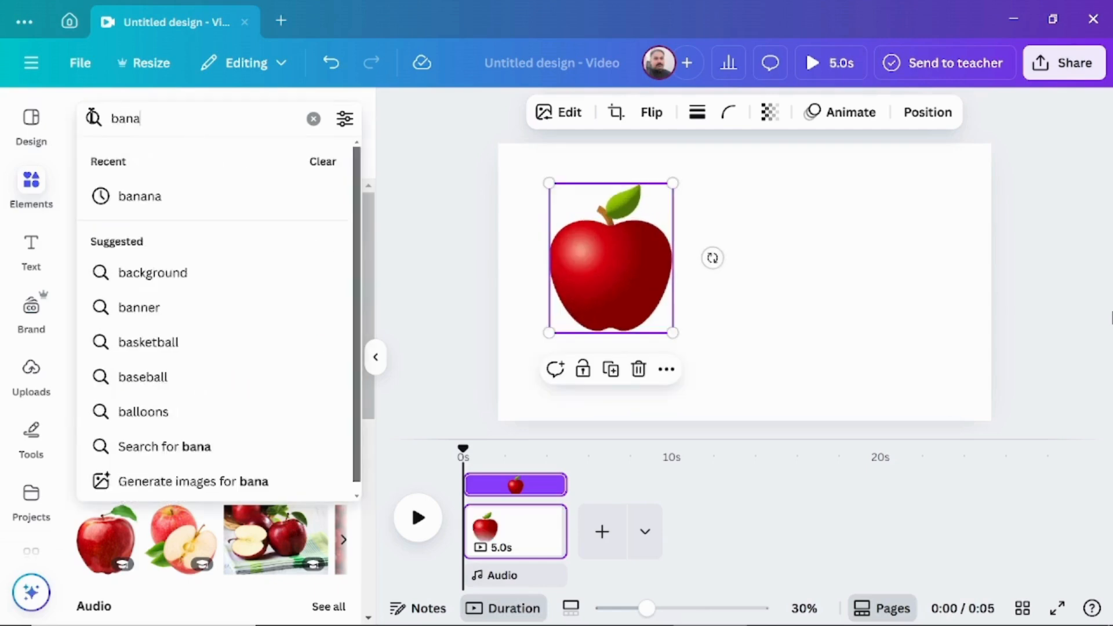
key("Return")
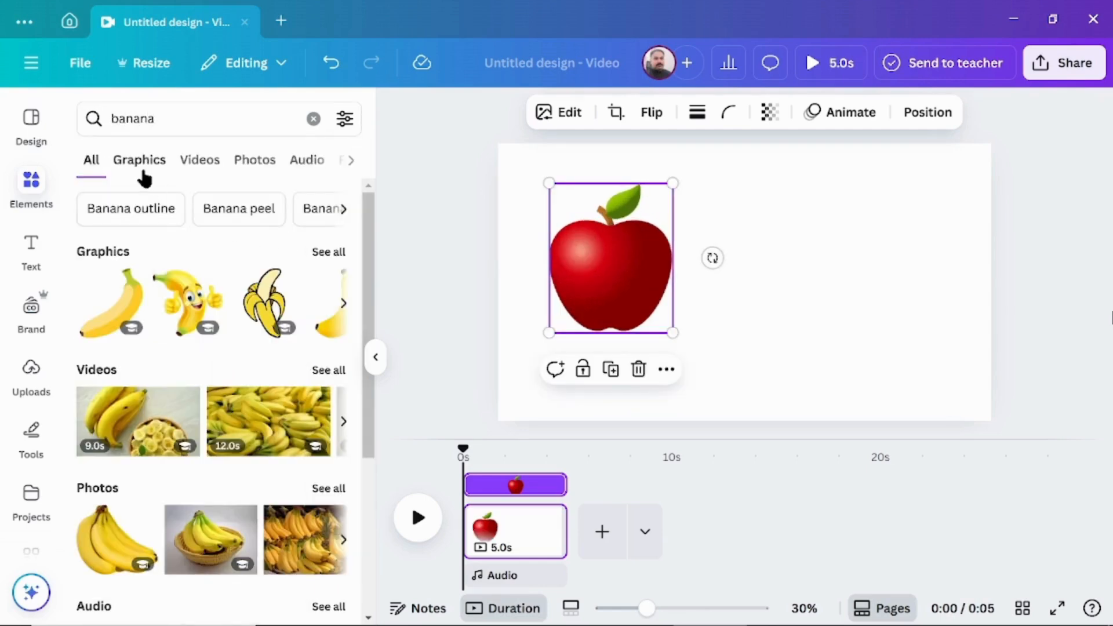
left_click(140, 168)
left_click(235, 255)
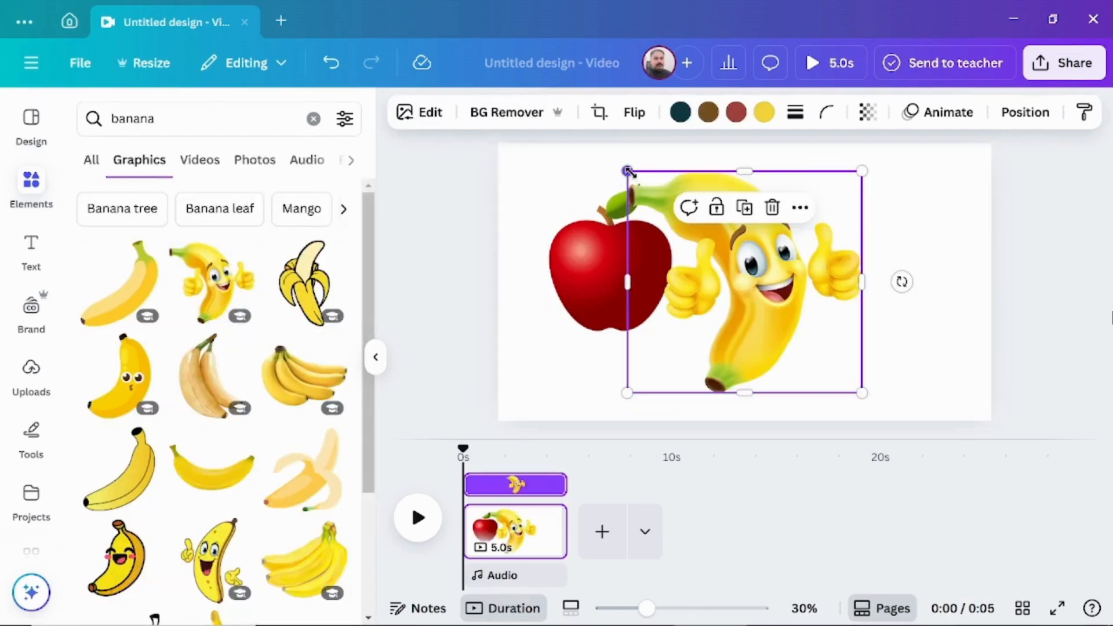
- Scale the banana down to about the apple's height, and place it tilted slightly clockwise just right of the apple
left_click_drag(629, 172, 778, 241)
left_click_drag(788, 324, 729, 253)
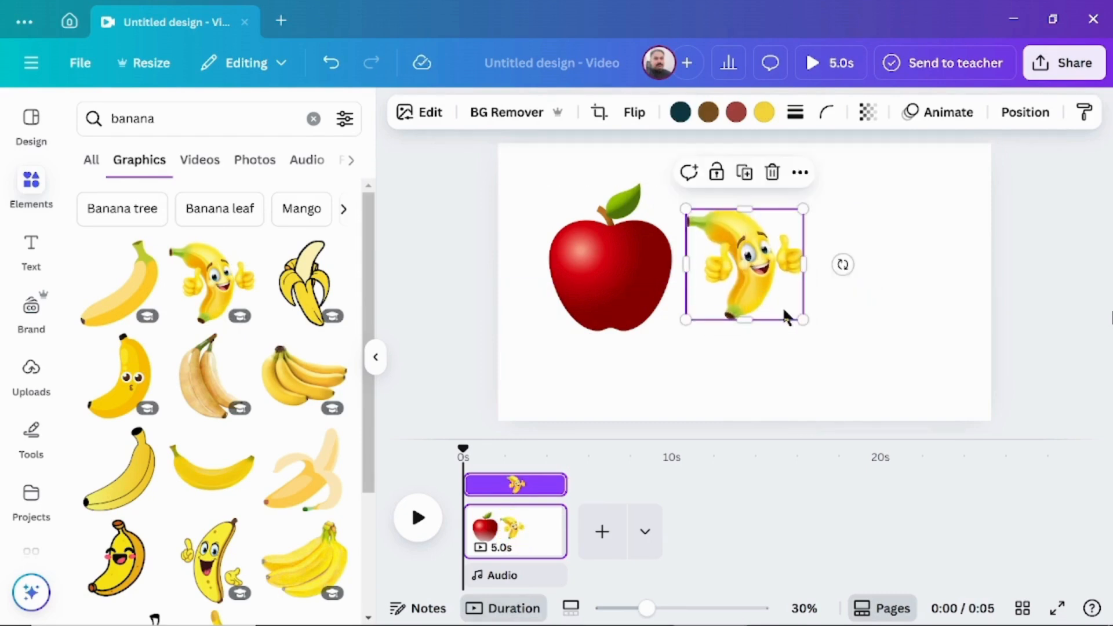
left_click_drag(805, 319, 833, 345)
left_click_drag(870, 276, 868, 303)
left_click_drag(757, 273, 743, 275)
- Search graphics for "orange", add the watercolour orange with a leaf, and place it scaled down to the right of the banana
left_click_drag(163, 118, 83, 118)
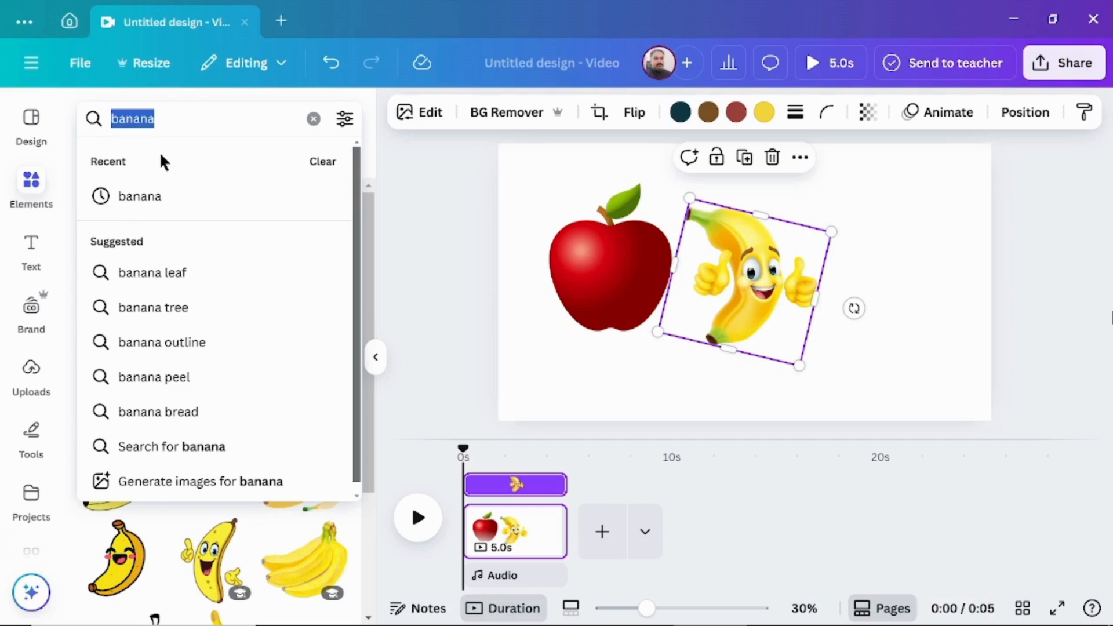
type("orange")
key("Return")
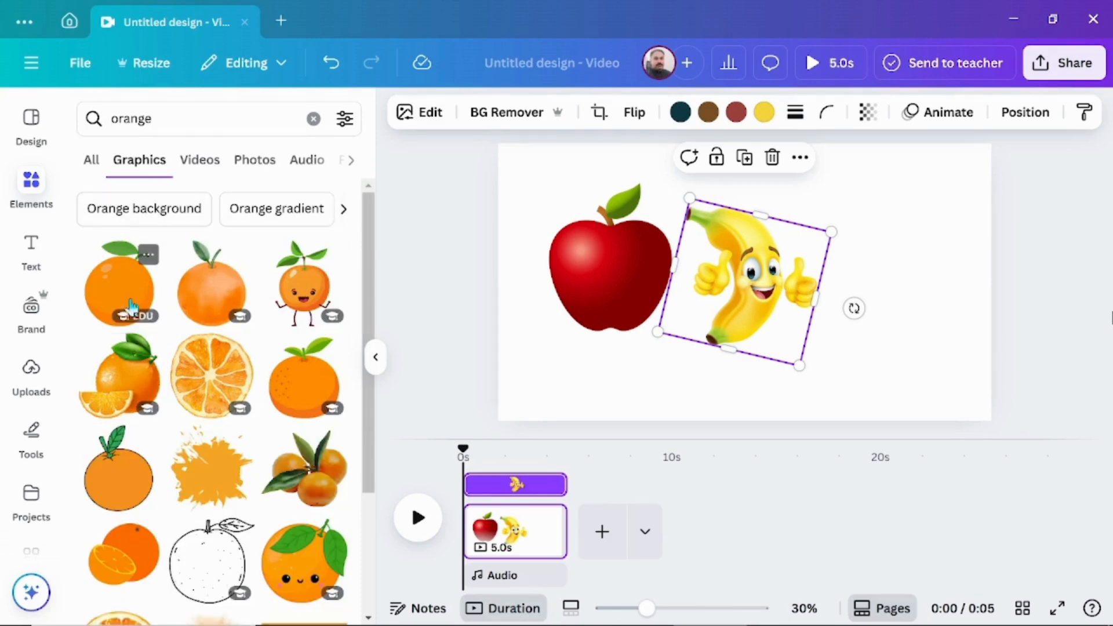
left_click(211, 285)
left_click_drag(777, 283, 905, 278)
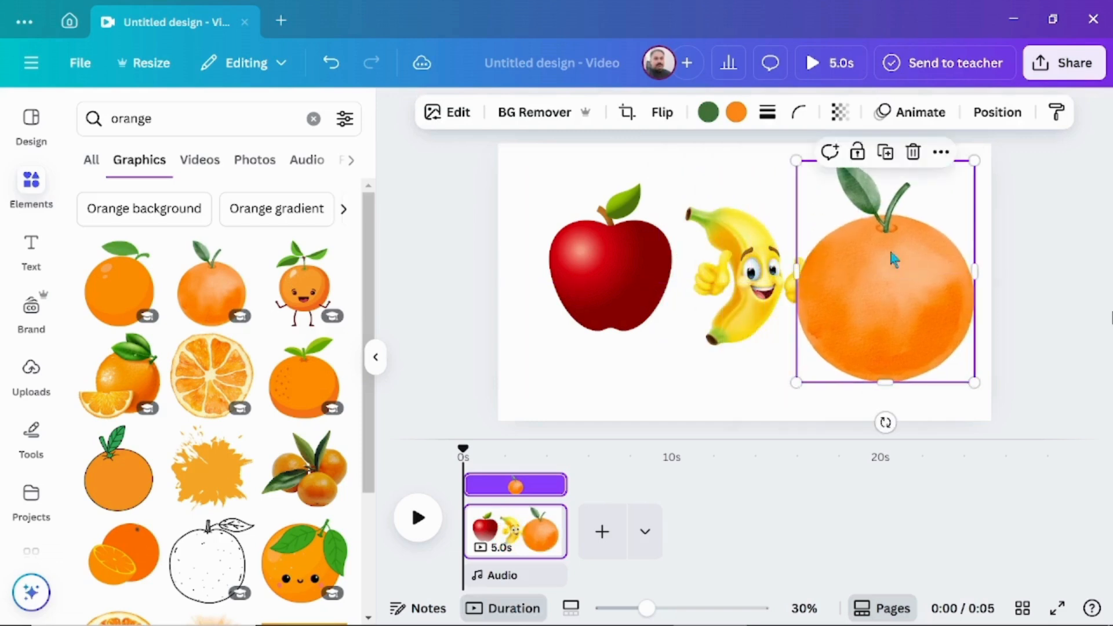
left_click_drag(797, 163, 835, 209)
left_click_drag(912, 309, 901, 258)
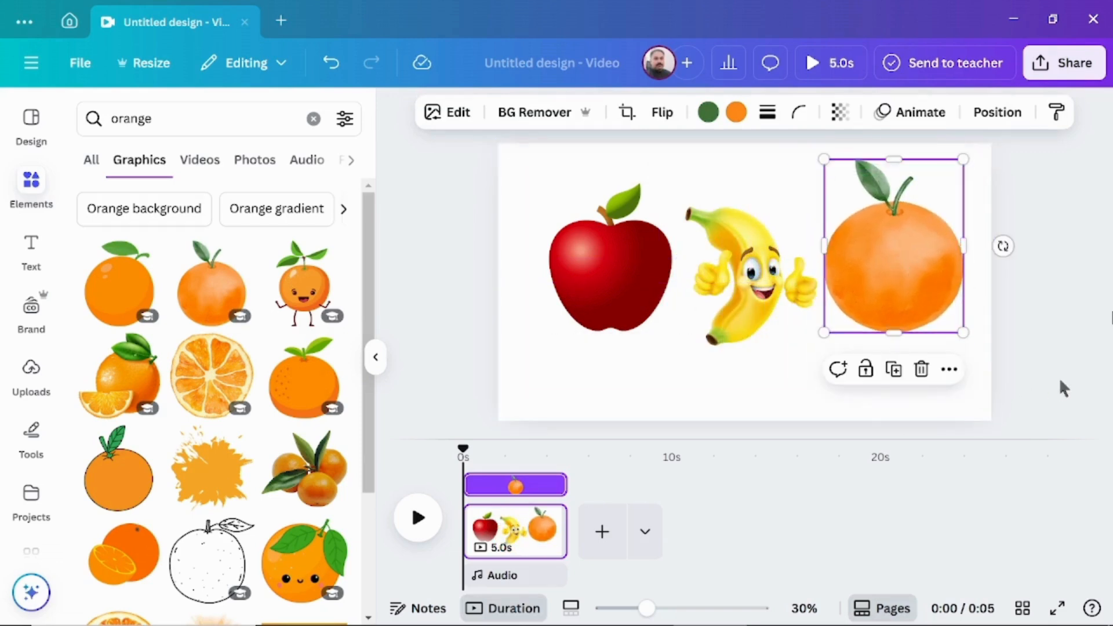
- Search graphics for "cartoon face" and add the face with wide eyes, eyebrows and an open smiling mouth
triple_click(133, 119)
type("caro")
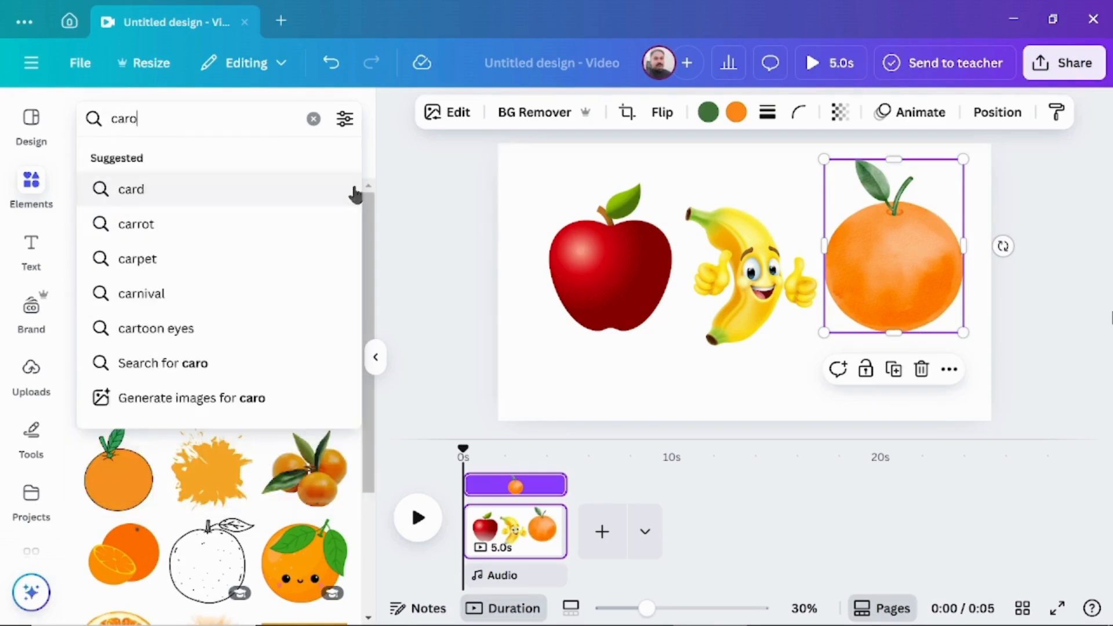
key("BackSpace")
type("toon face")
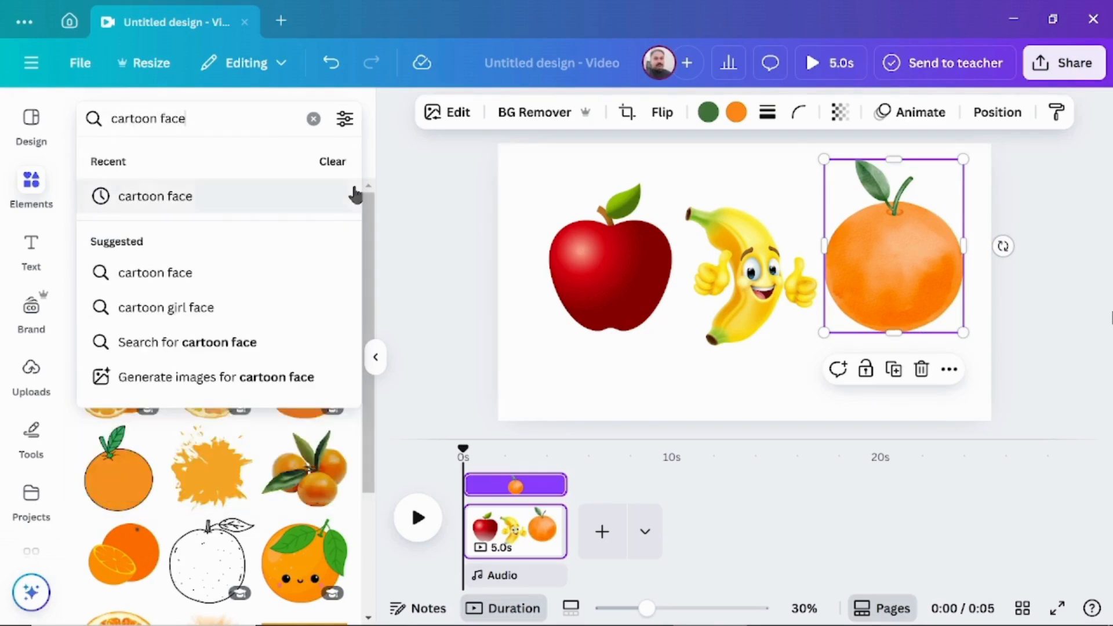
key("Return")
left_click(119, 388)
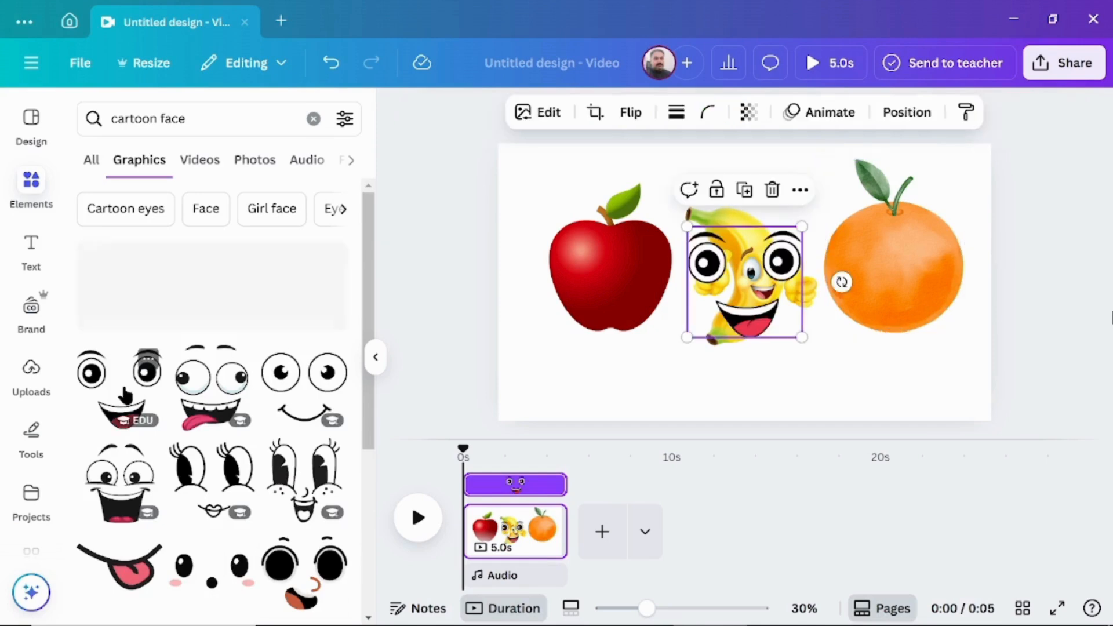
- Shrink the cartoon face and centre it on the body of the apple
left_click_drag(744, 277, 615, 282)
left_click_drag(558, 231, 600, 267)
left_click_drag(636, 303, 612, 270)
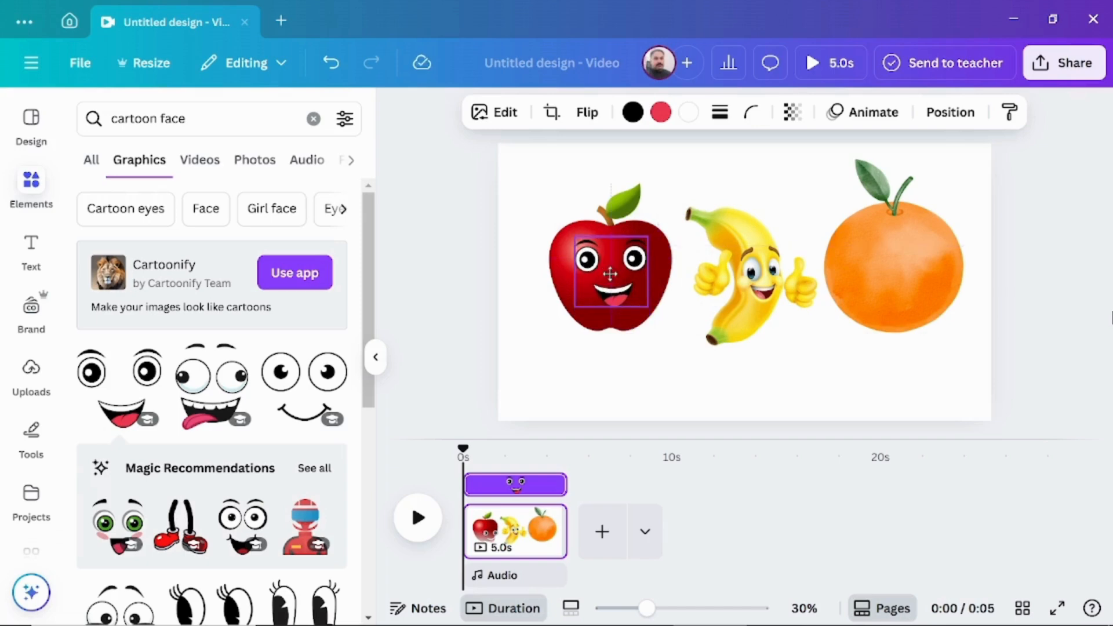
- Search for "cartoon hands" and add a raised open-hand arm at the apple's right side and a curved arm at its left side
left_click(313, 118)
type("car")
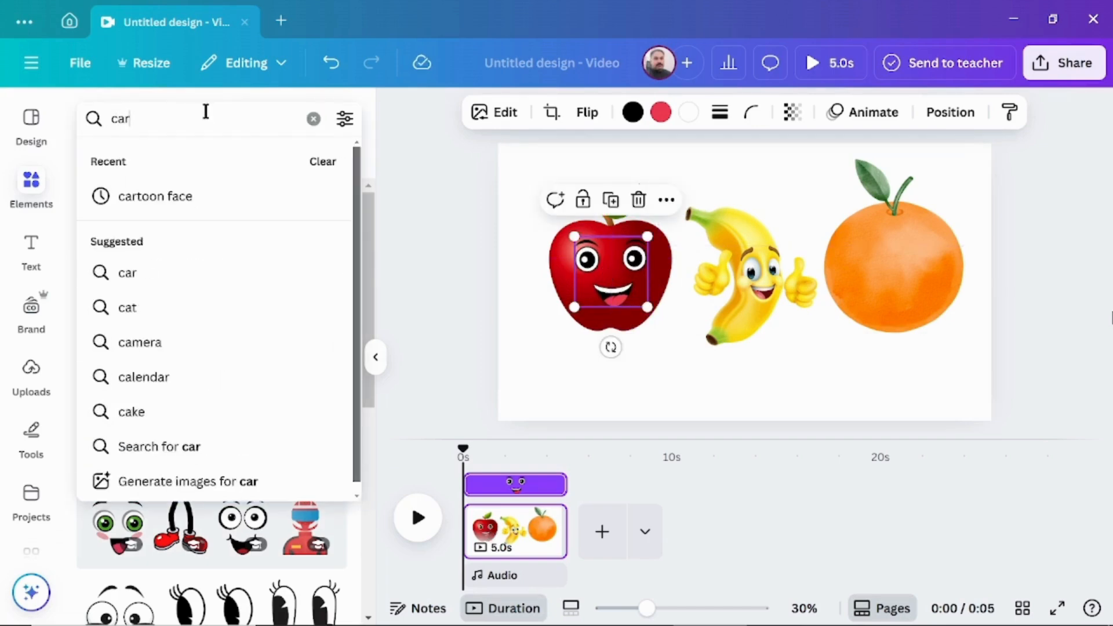
type("toon han")
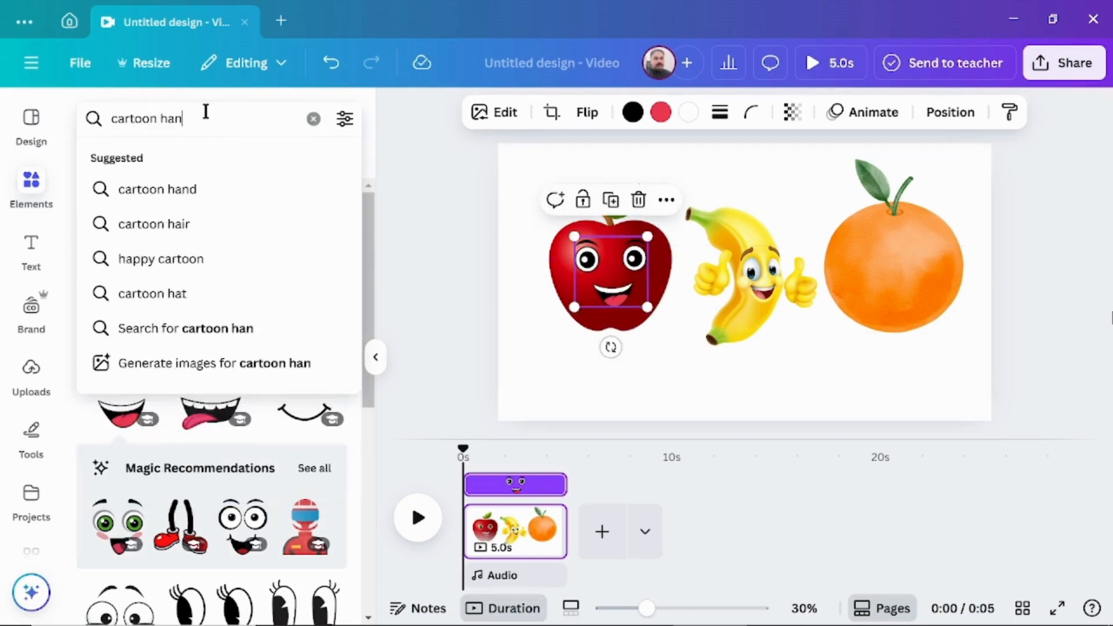
type("ds")
key("Return")
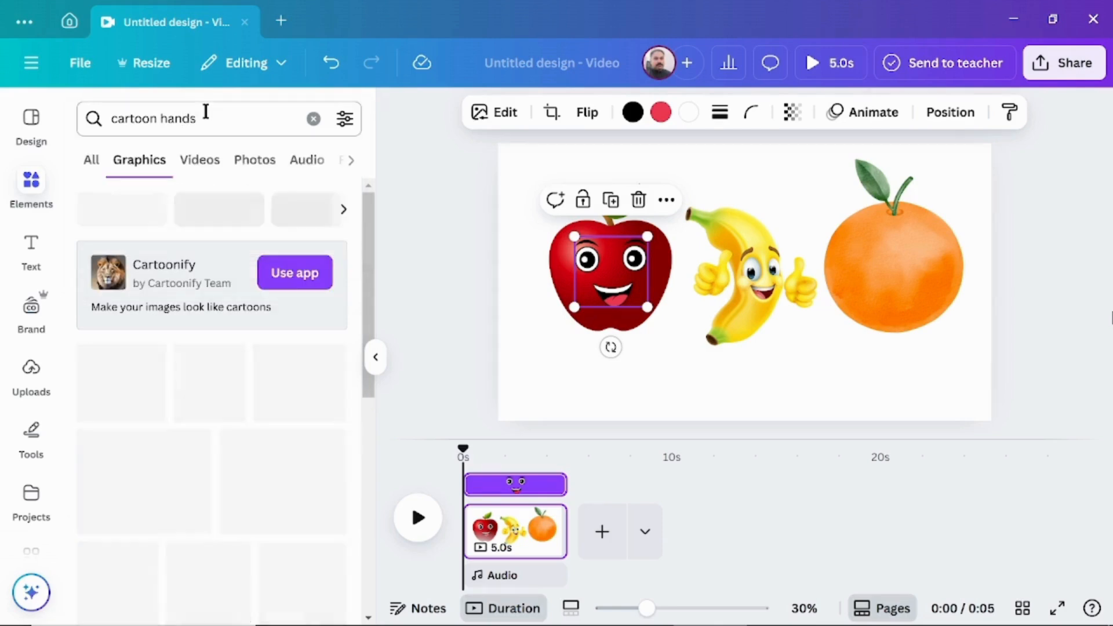
left_click(231, 458)
left_click_drag(744, 290, 673, 244)
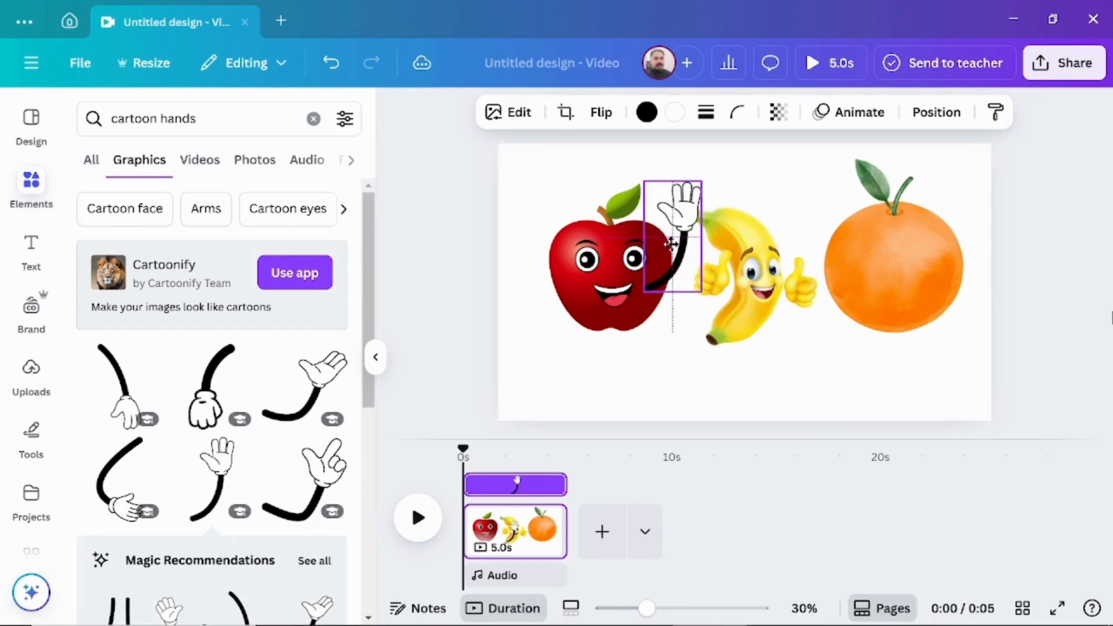
left_click(119, 482)
left_click_drag(696, 323, 528, 320)
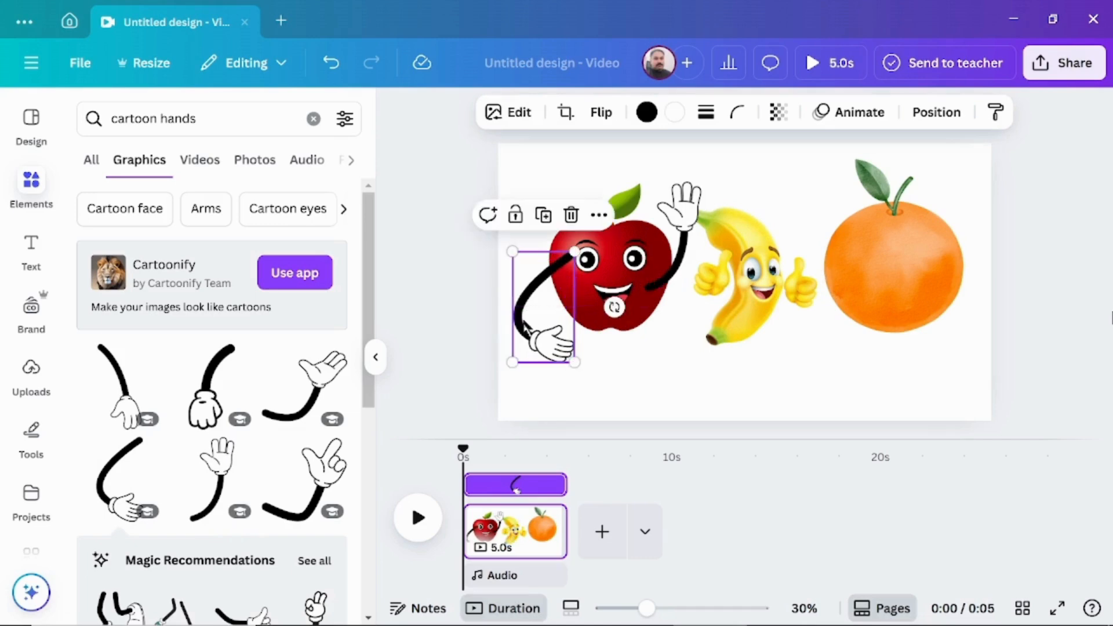
- Reorder the layers so the apple lies above both arms and the cartoon face is the topmost layer
left_click(937, 113)
left_click(301, 165)
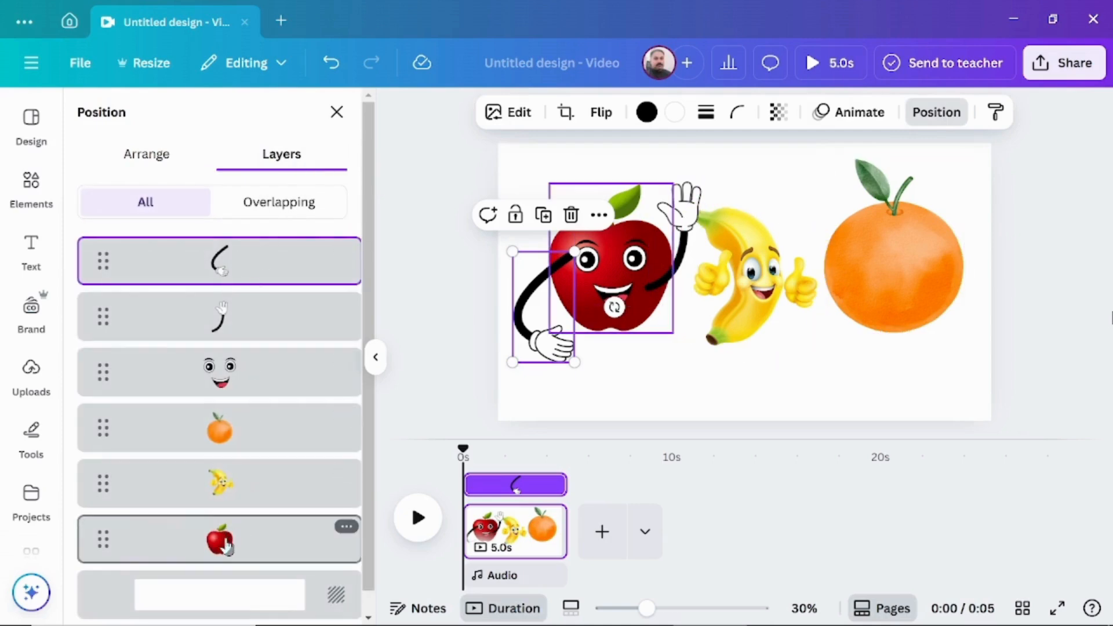
left_click_drag(226, 546, 225, 255)
left_click_drag(219, 434, 218, 239)
left_click_drag(222, 432, 220, 239)
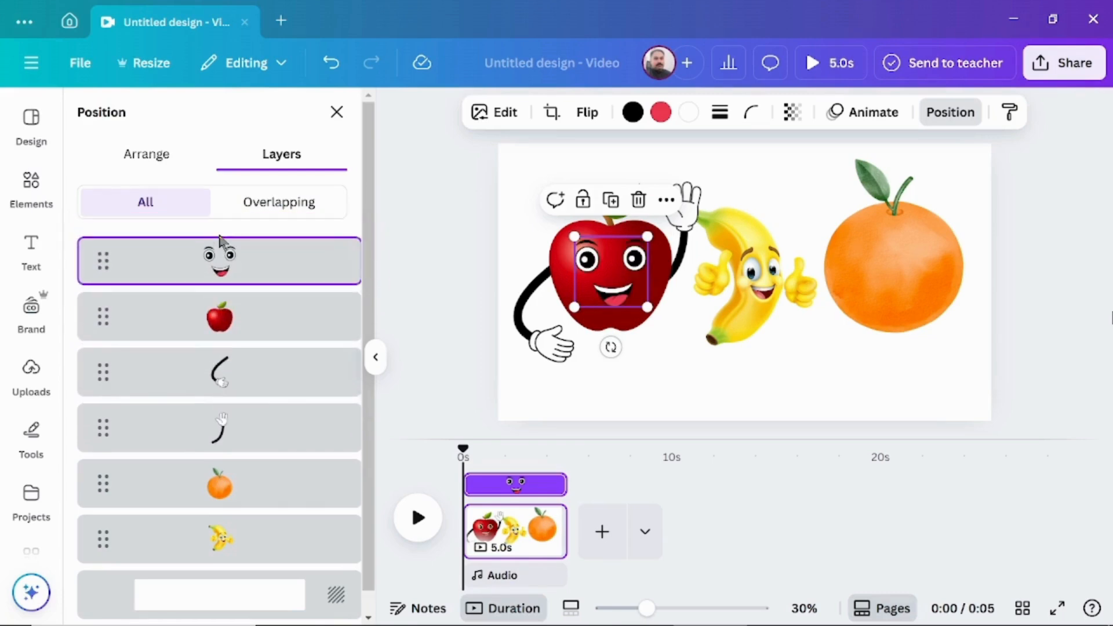
left_click(336, 114)
- Search for "cartoon legs", add the walking legs in white shoes, and place them tilted slightly counterclockwise under the apple
left_click(236, 127)
key("BackSpace")
key("BackSpace")
key("BackSpace")
key("BackSpace")
key("BackSpace")
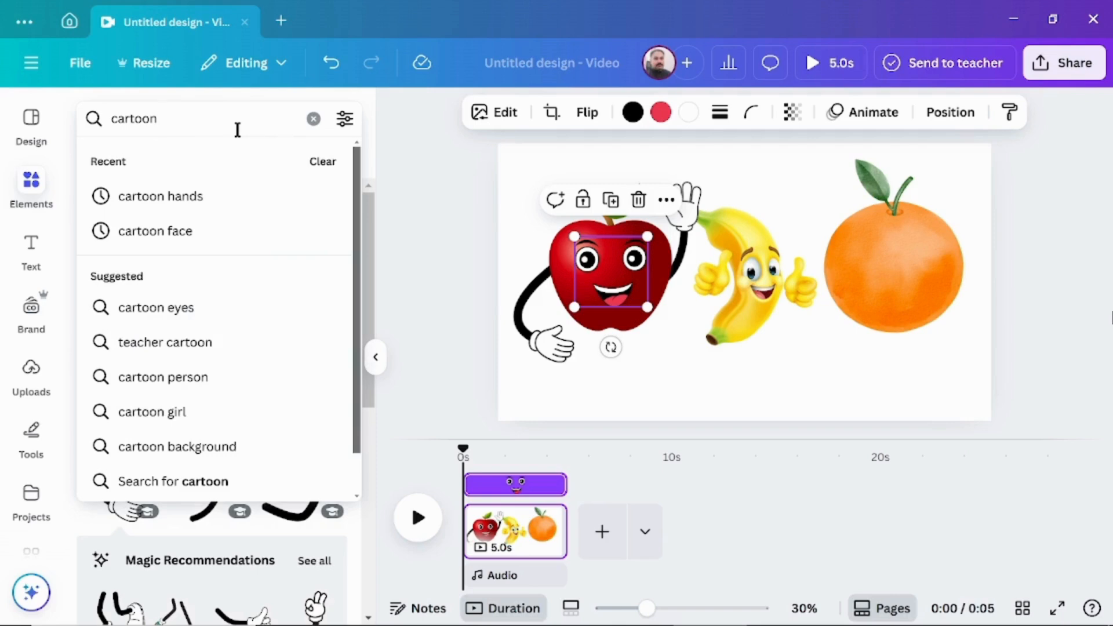
type("legs")
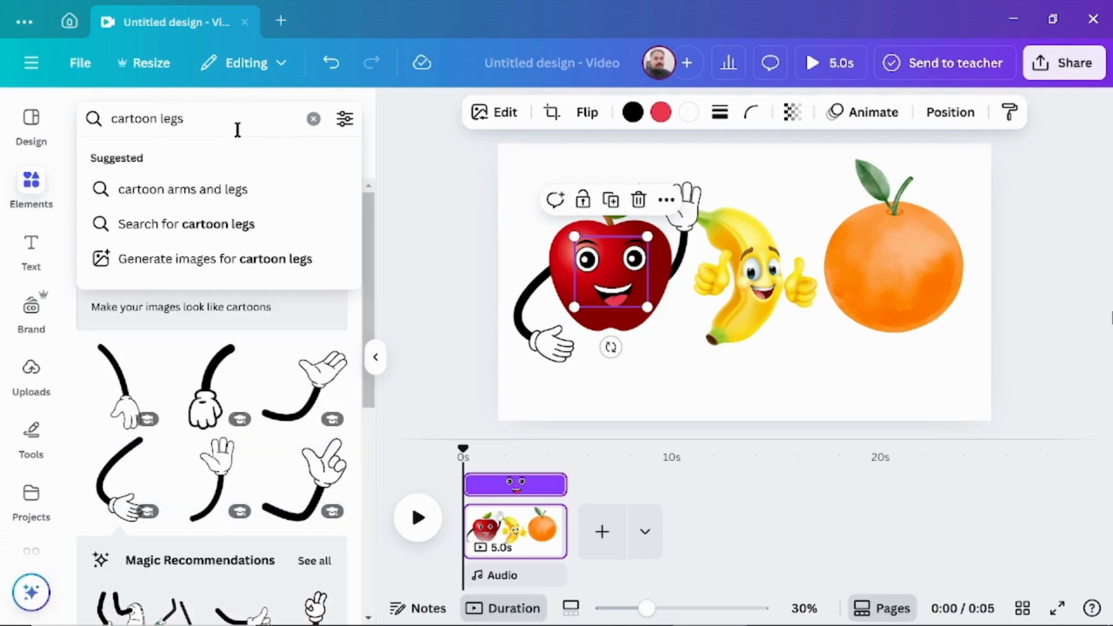
key("Return")
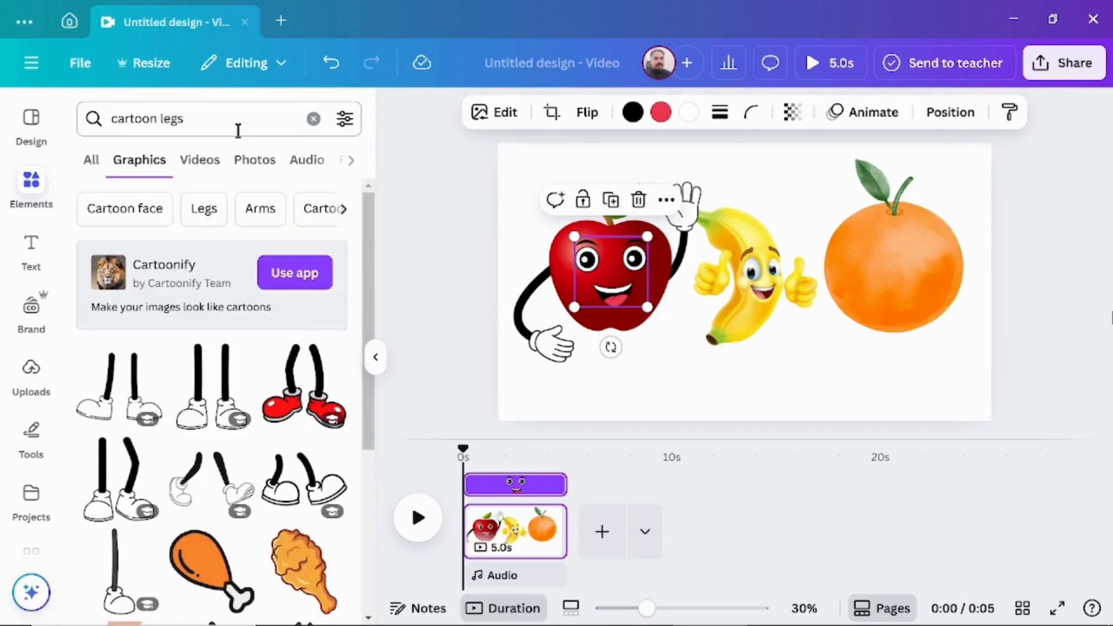
scroll(211, 371, "down", 2)
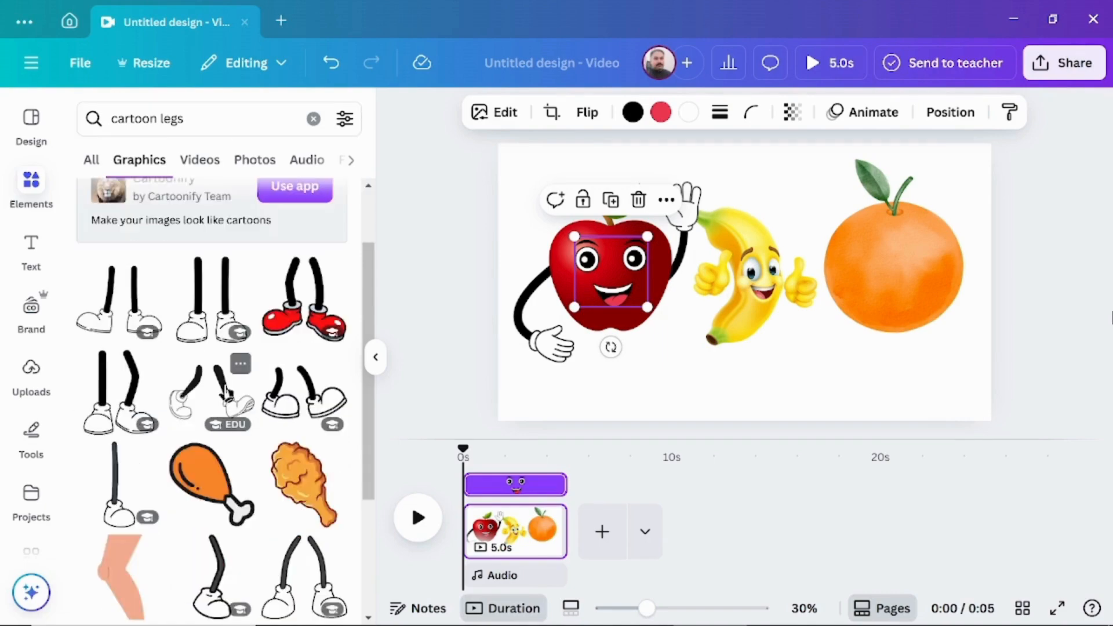
left_click(212, 389)
left_click_drag(745, 282, 645, 359)
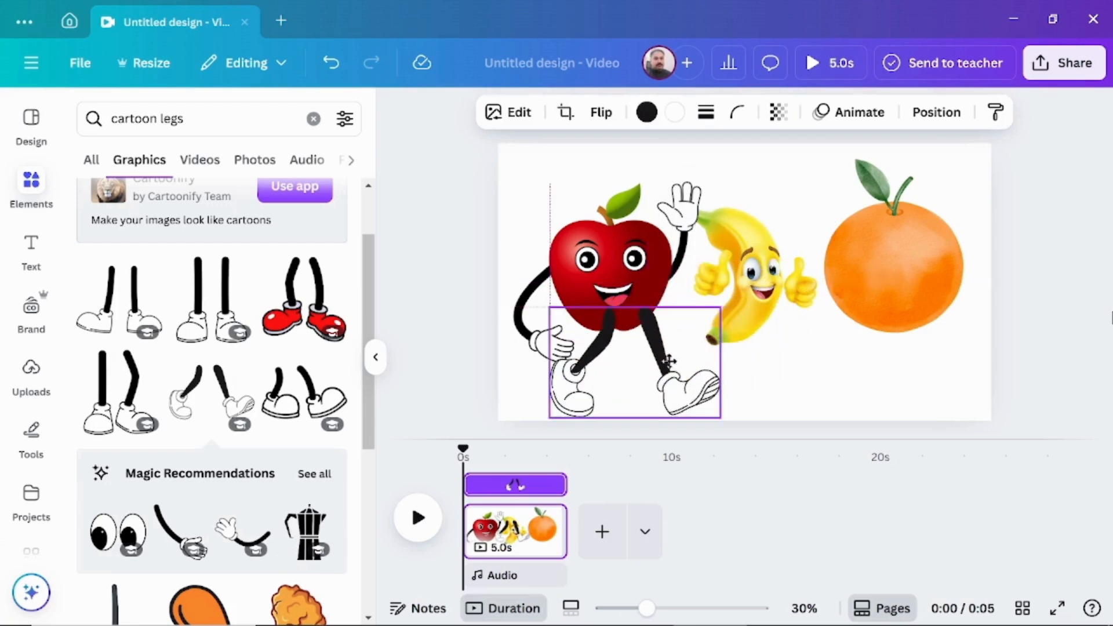
left_click_drag(497, 259, 486, 287)
- Send the cartoon legs to the back of the page's layer order
right_click(664, 325)
mouse_move(689, 328)
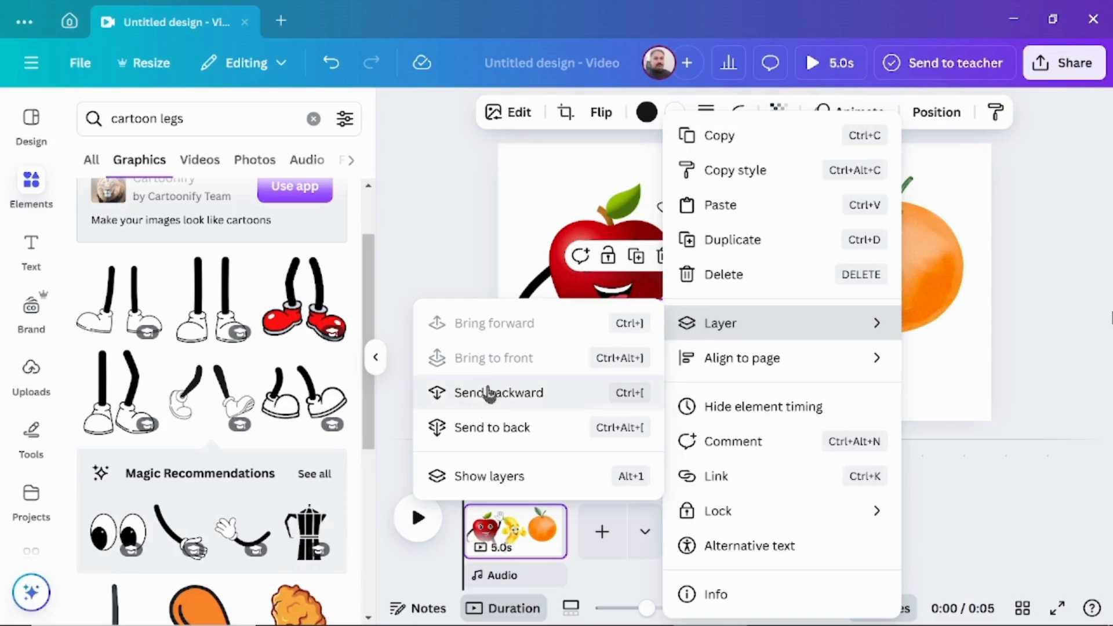
left_click(487, 433)
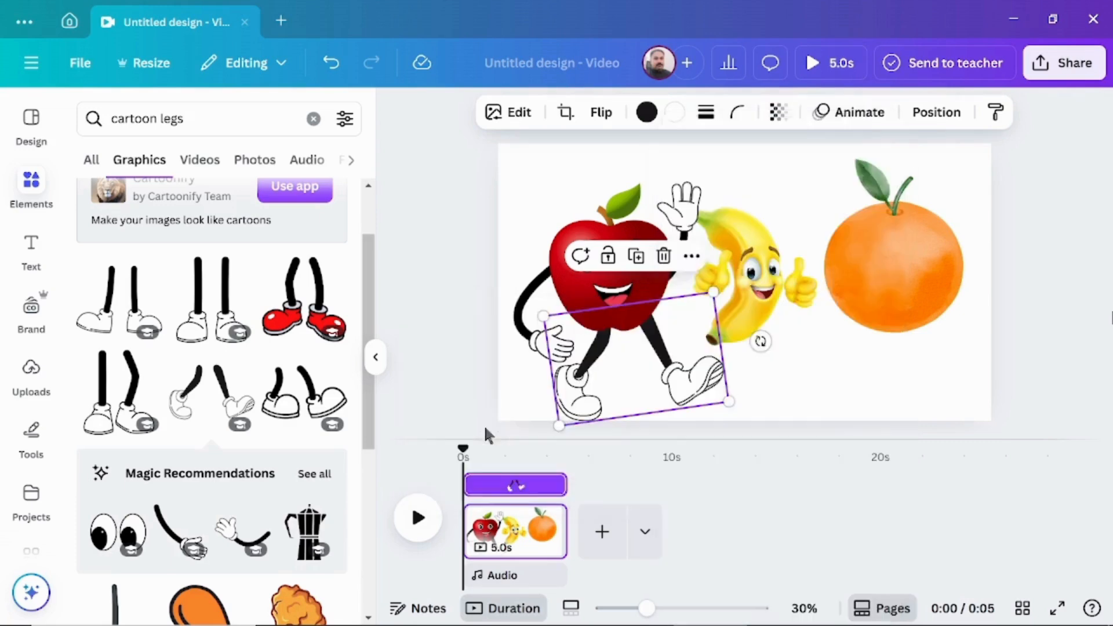
- Copy the apple's cartoon face, curved arm and walking legs, and place the pasted copies over the orange
left_click_drag(488, 430, 632, 278)
right_click(608, 347)
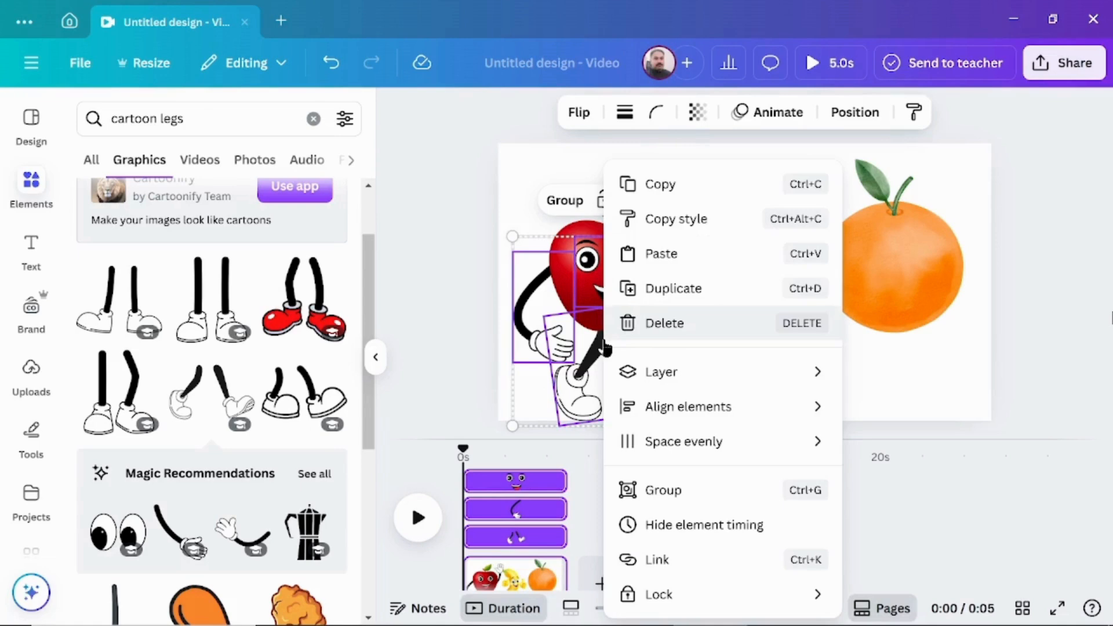
left_click(654, 183)
right_click(633, 360)
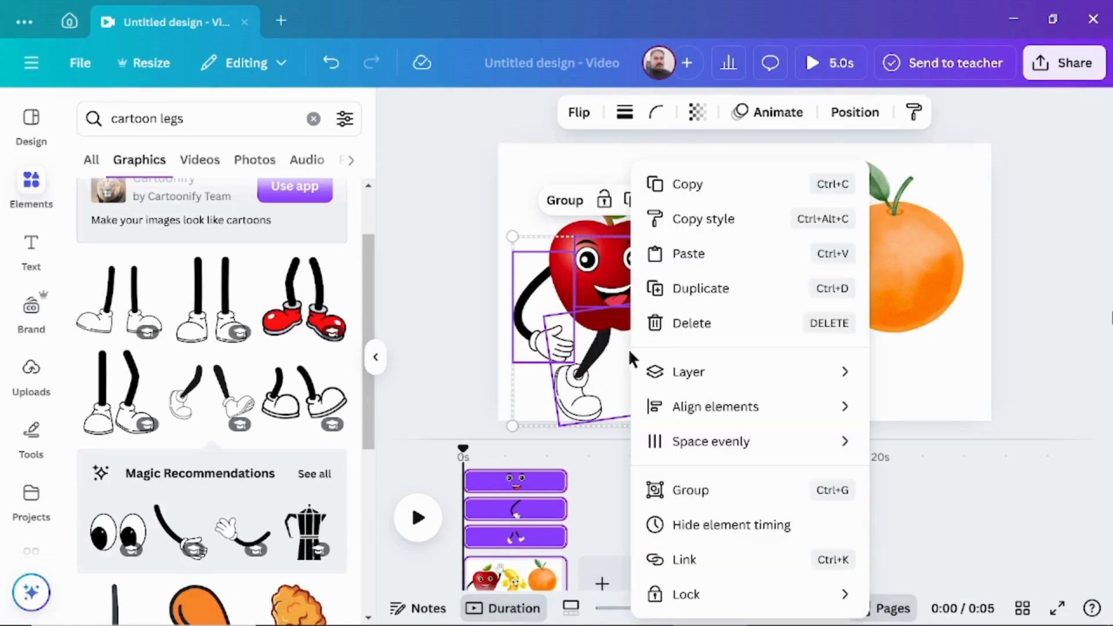
left_click(688, 270)
left_click_drag(636, 355, 908, 337)
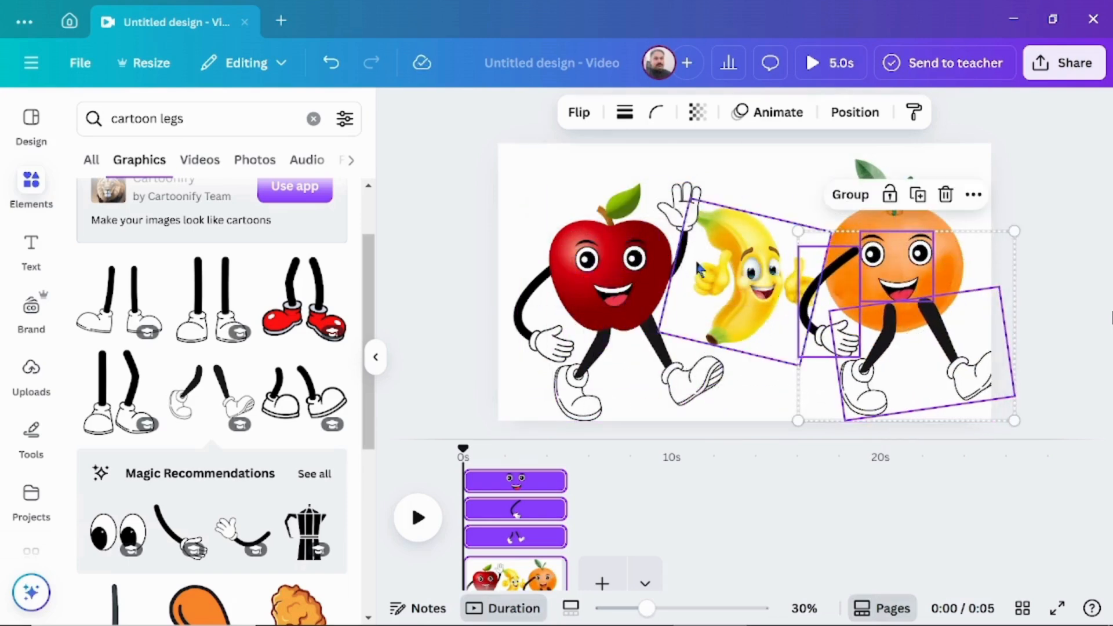
- Duplicate the apple's raised open-hand arm and attach the copy to the orange's right side, tilted outward
left_click(679, 210)
right_click(679, 210)
left_click(721, 136)
right_click(679, 200)
left_click(708, 205)
left_click_drag(684, 200, 974, 200)
left_click_drag(1041, 204, 990, 254)
left_click_drag(977, 207, 995, 234)
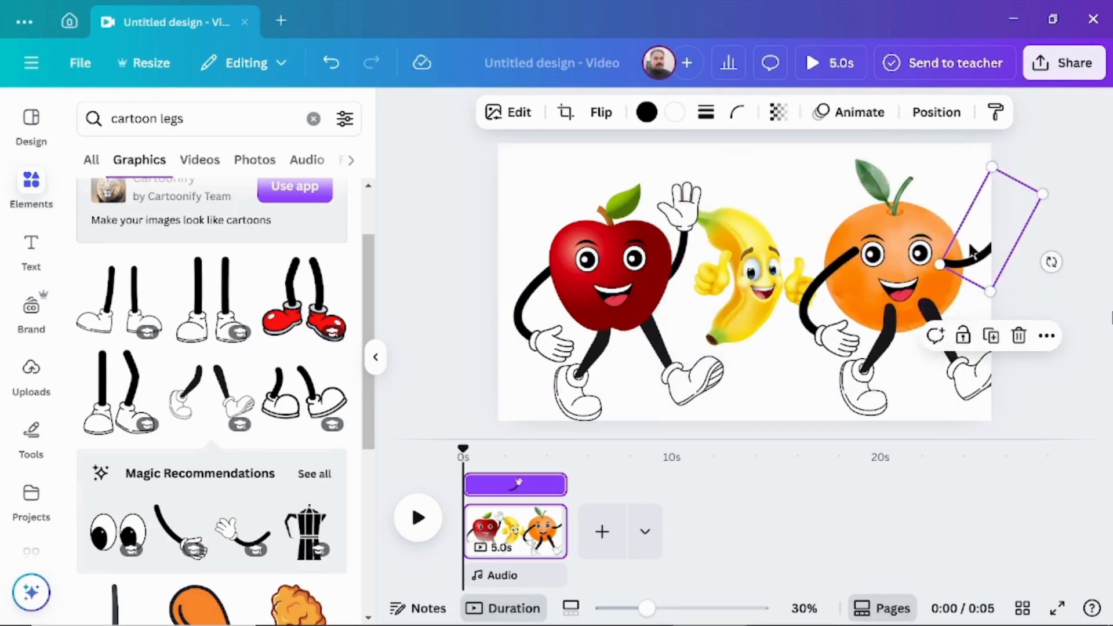
- Send the orange's two arms and legs together to the back of the page's layer order
left_click(824, 297)
left_click(967, 260, "shift")
left_click(899, 390, "shift")
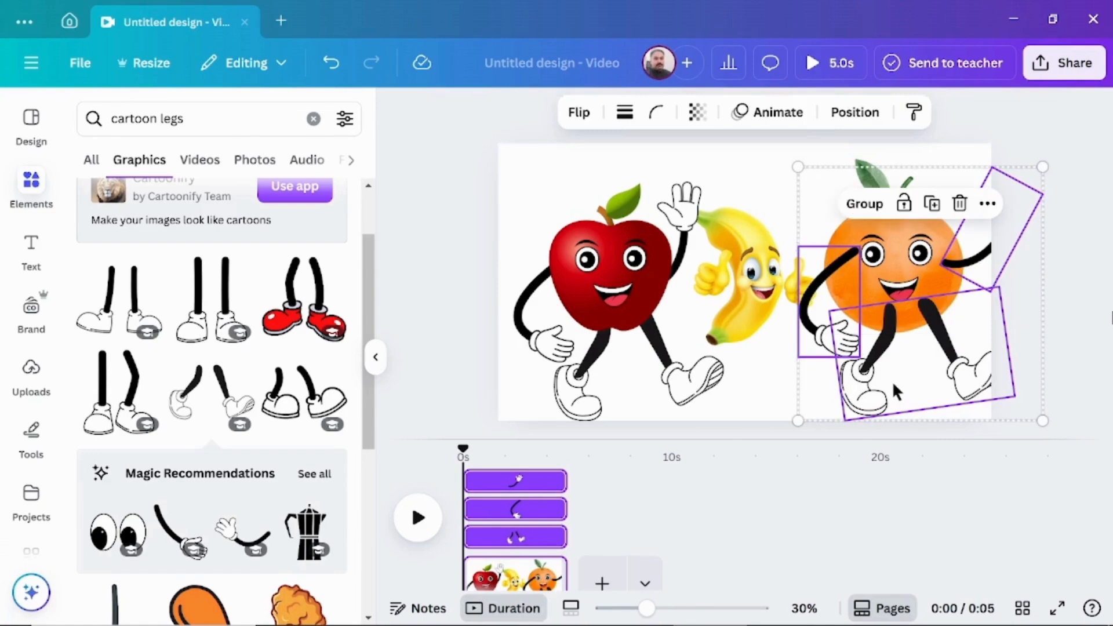
right_click(897, 391)
mouse_move(794, 375)
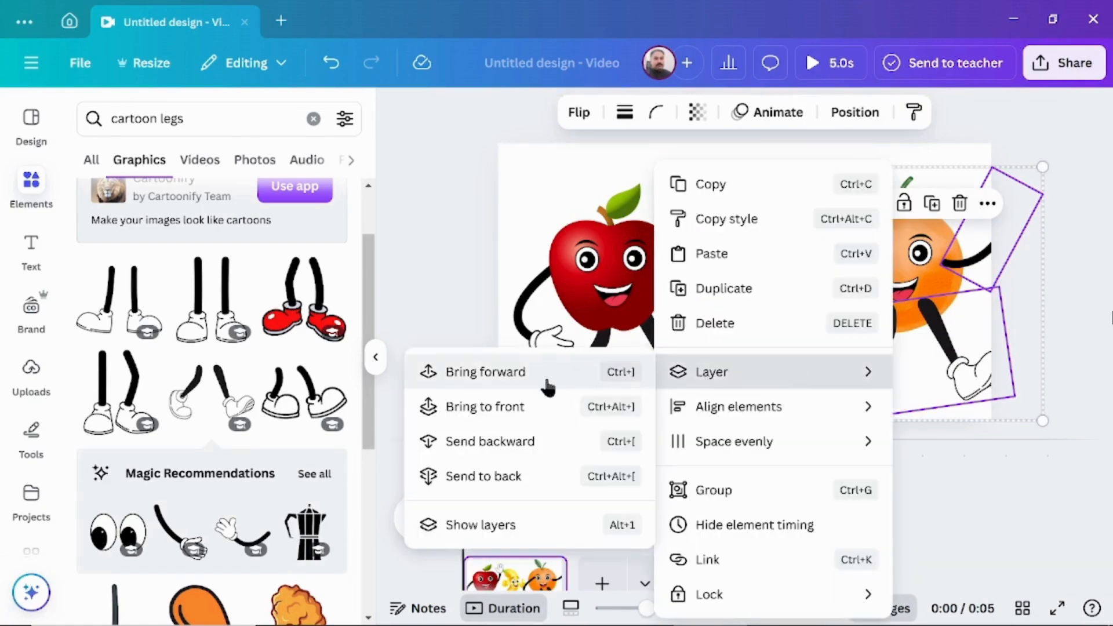
left_click(503, 478)
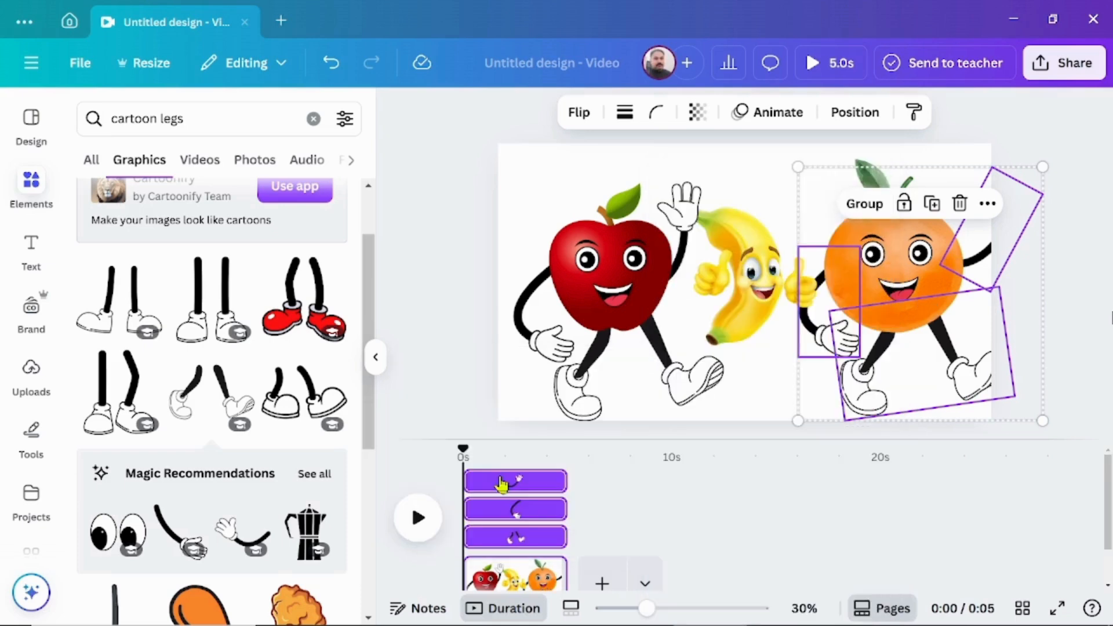
- Recolor the apple's legs with a dark red sampled from the apple's body
left_click(586, 348)
left_click(646, 112)
left_click(235, 243)
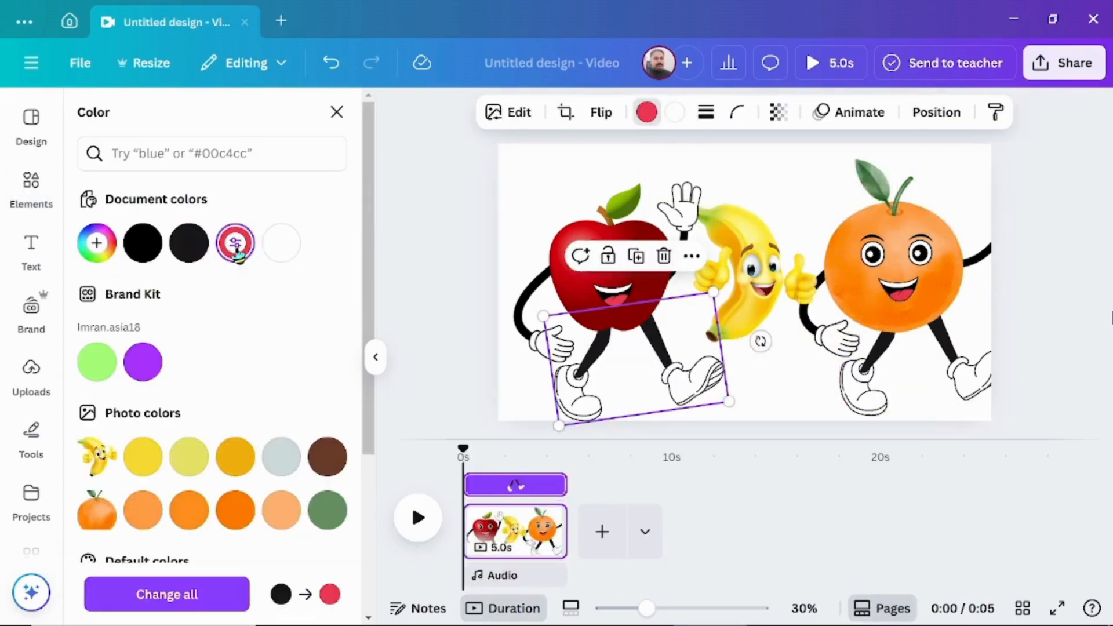
left_click(235, 242)
left_click(317, 432)
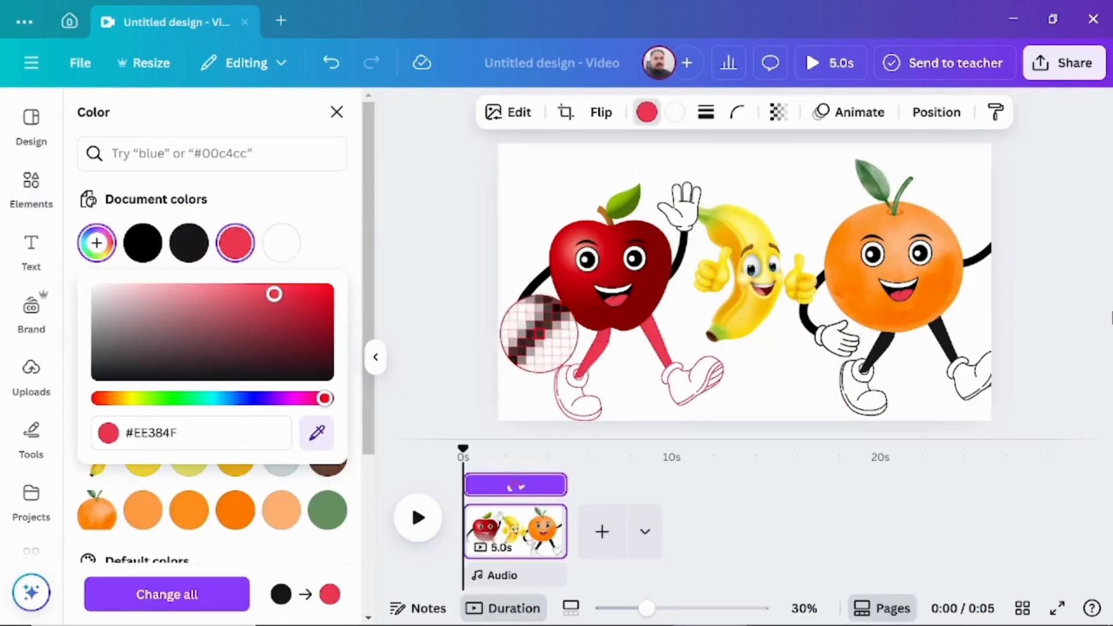
left_click(590, 302)
- Recolor the orange's legs with an orange tone sampled from the fruit's body
left_click(860, 392)
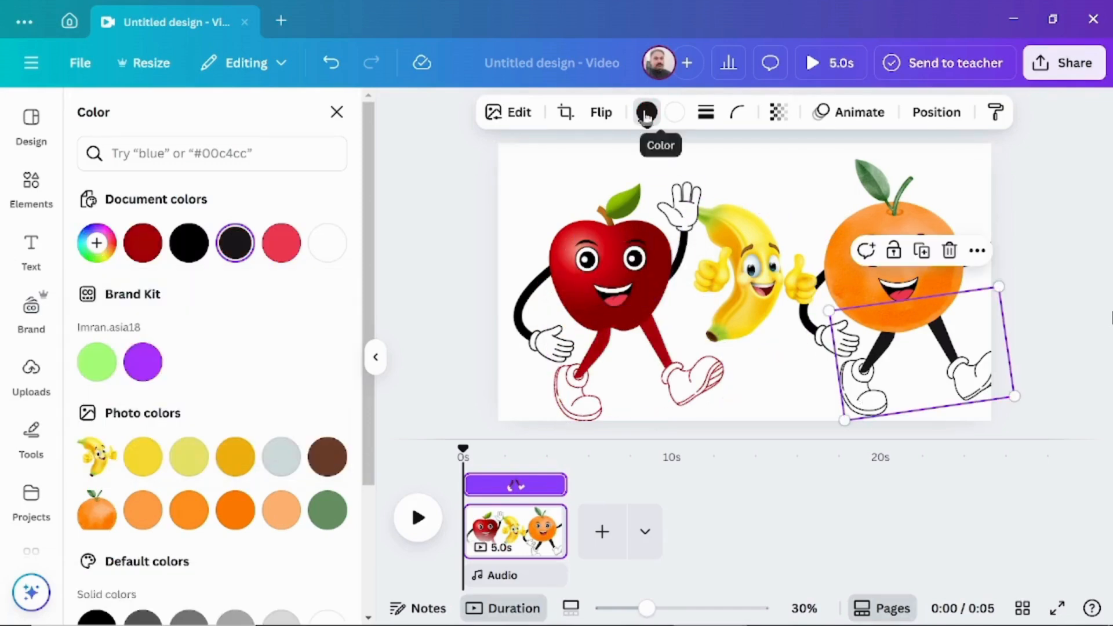
left_click(96, 243)
left_click(318, 432)
left_click(882, 290)
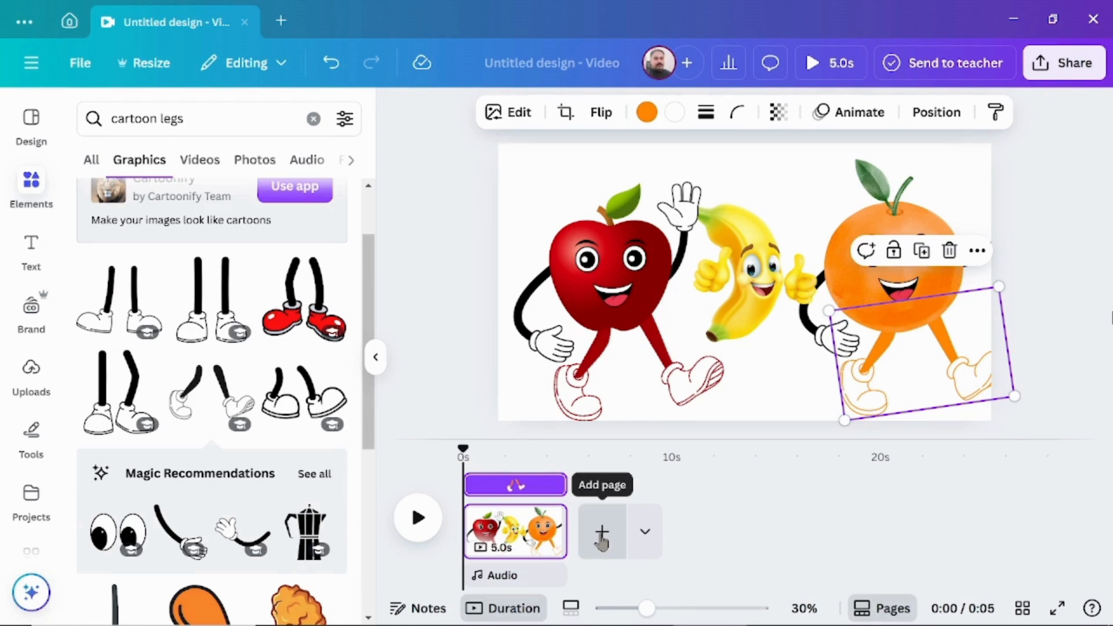
- Add a second page, paste a copy of the banana onto it, and enlarge the banana near the page's center
left_click(602, 532)
left_click(527, 530)
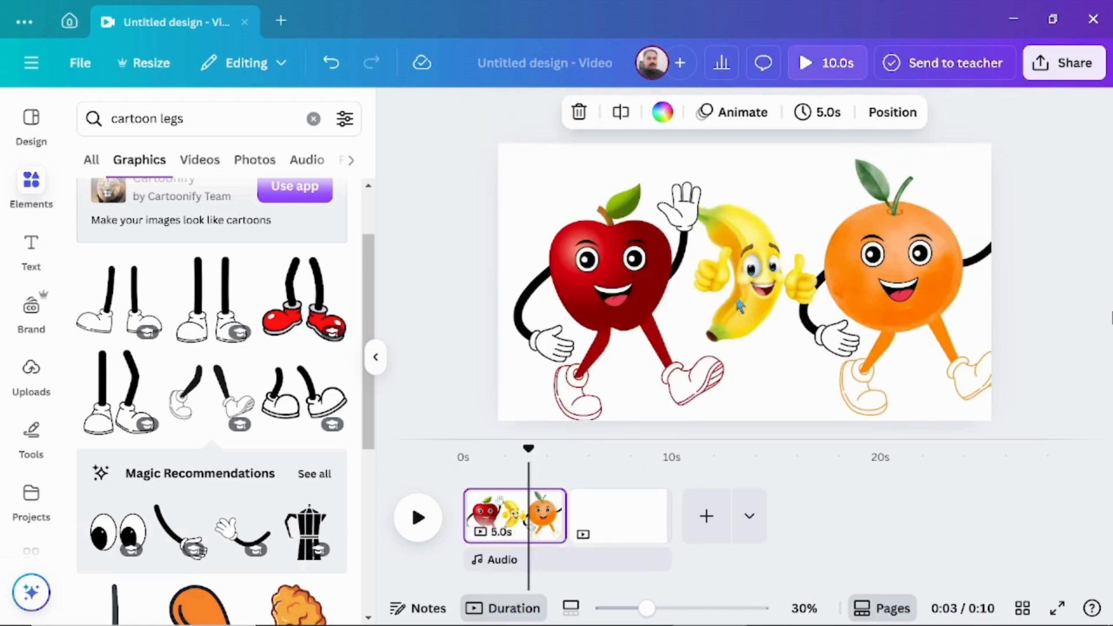
left_click(743, 286)
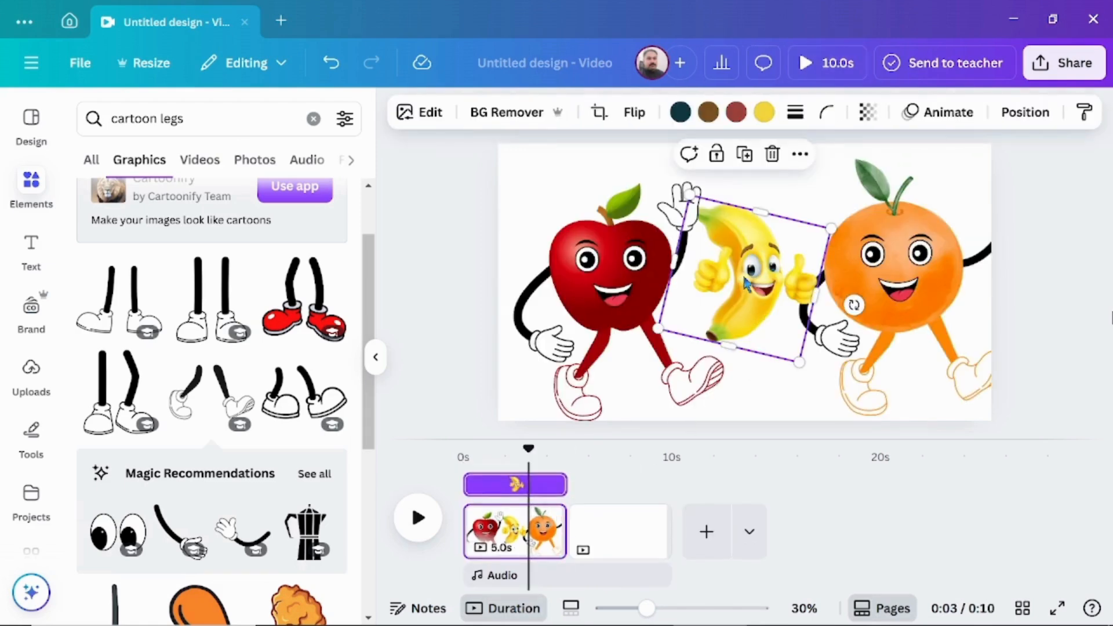
right_click(747, 284)
left_click(801, 69)
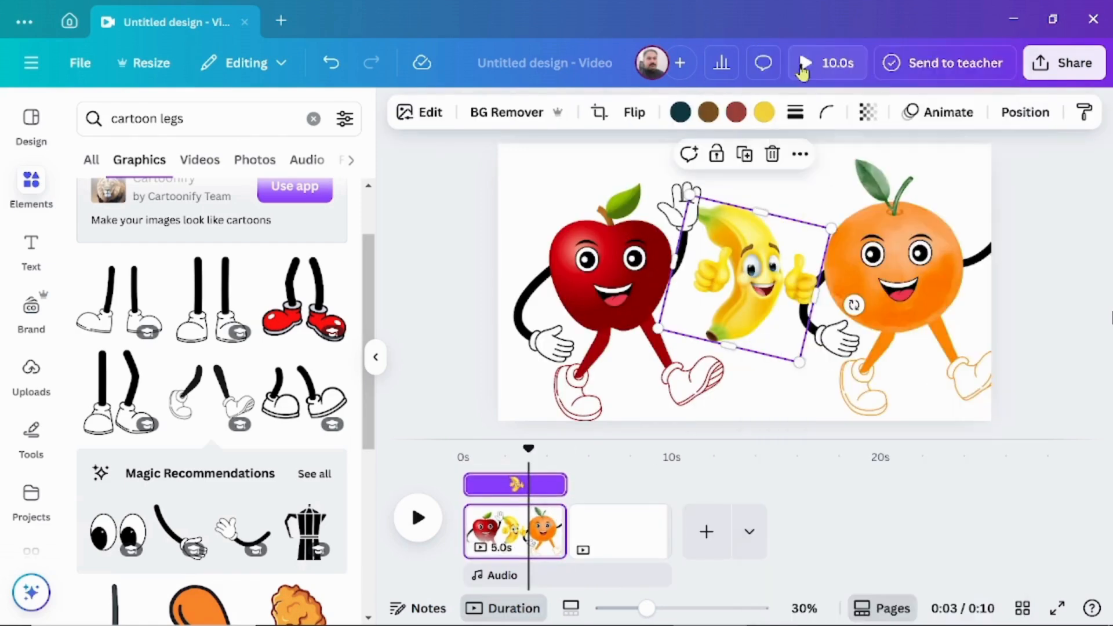
left_click(616, 547)
right_click(727, 219)
left_click(780, 308)
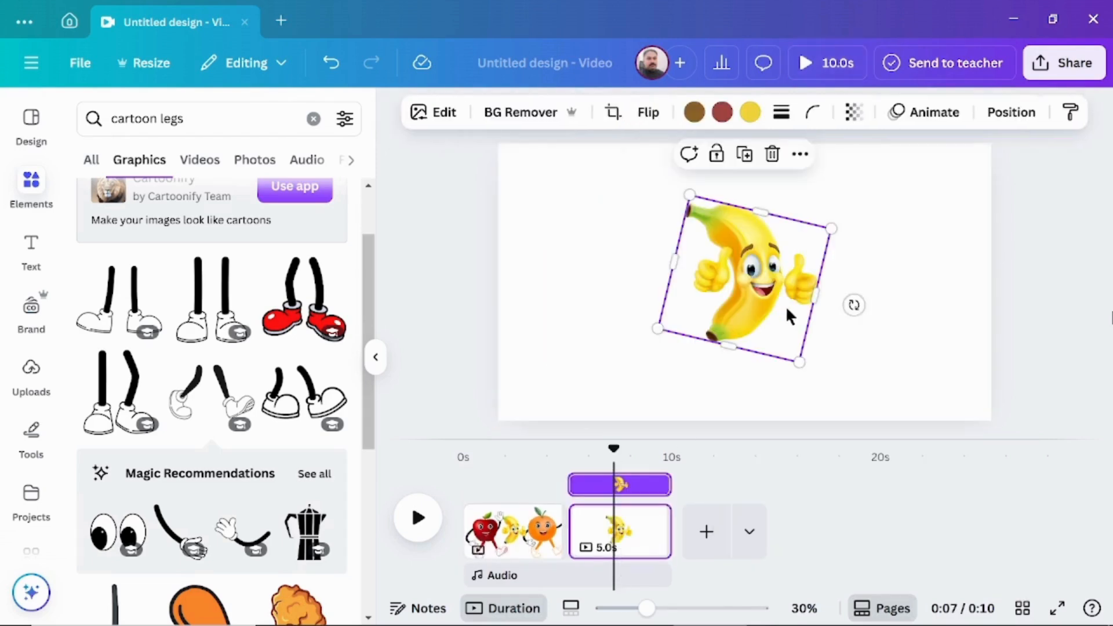
left_click_drag(800, 363, 853, 390)
left_click_drag(772, 343, 753, 327)
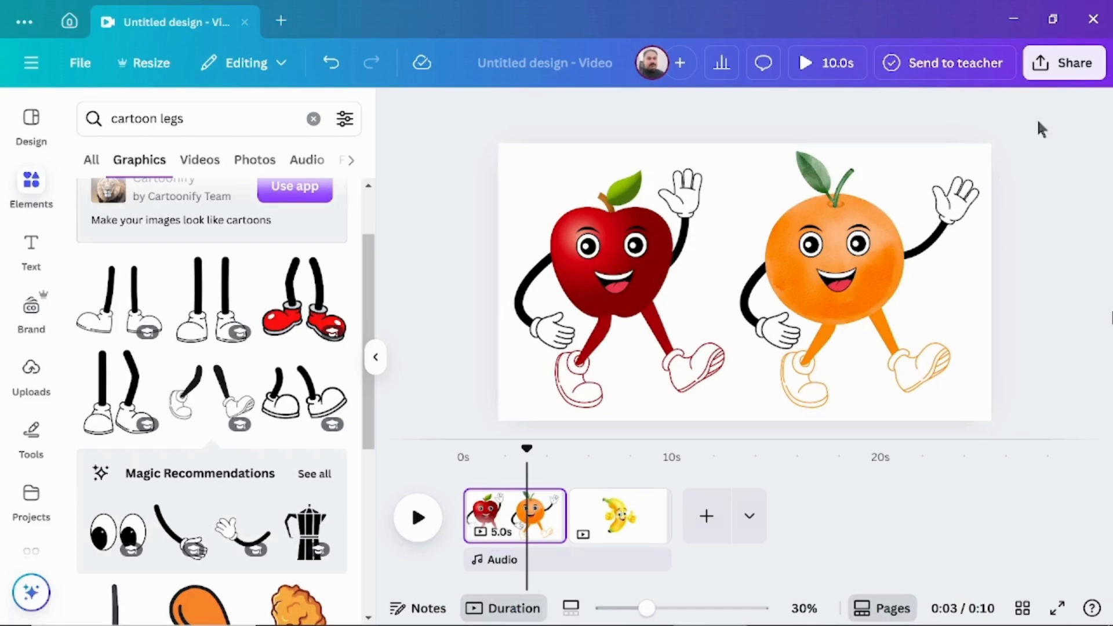
- Open the design's download options and choose PNG as the file type
left_click(1077, 69)
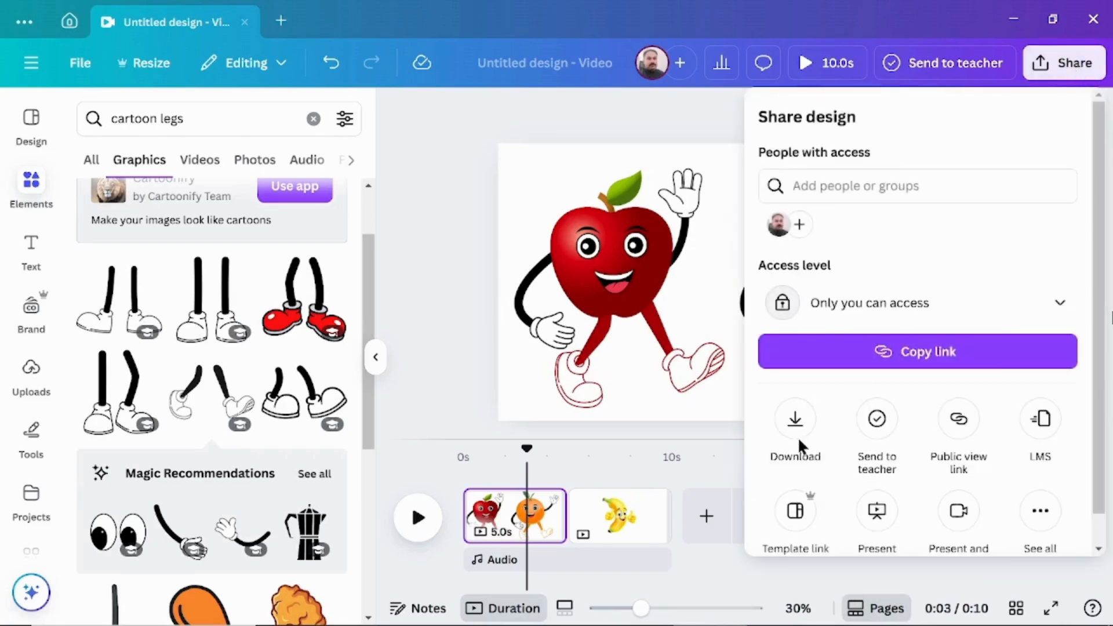
left_click(795, 422)
left_click(1073, 186)
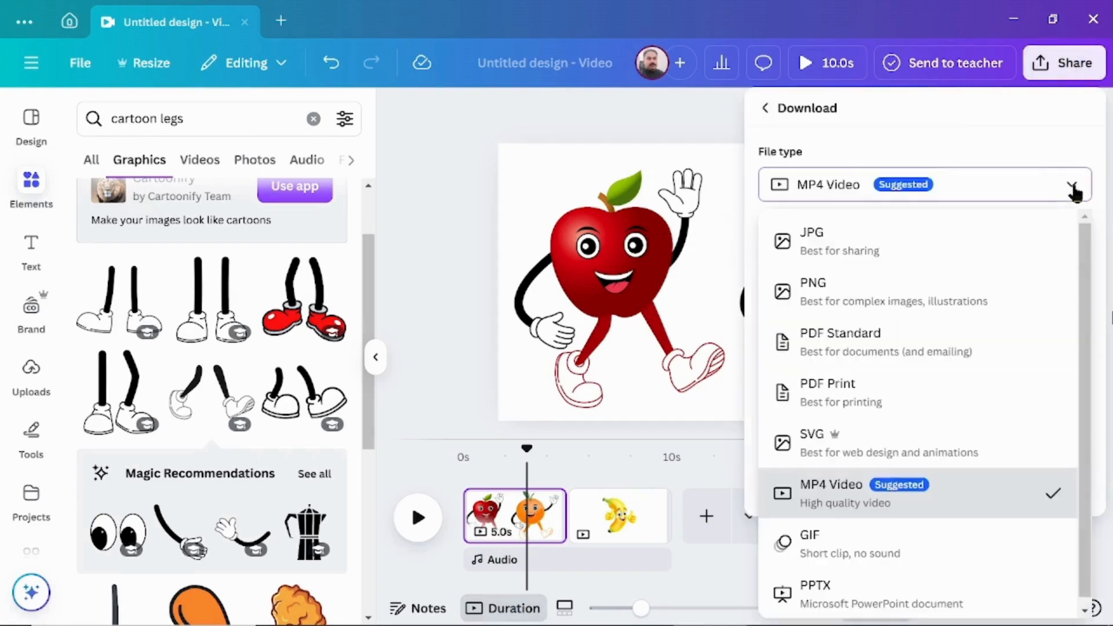
left_click(829, 299)
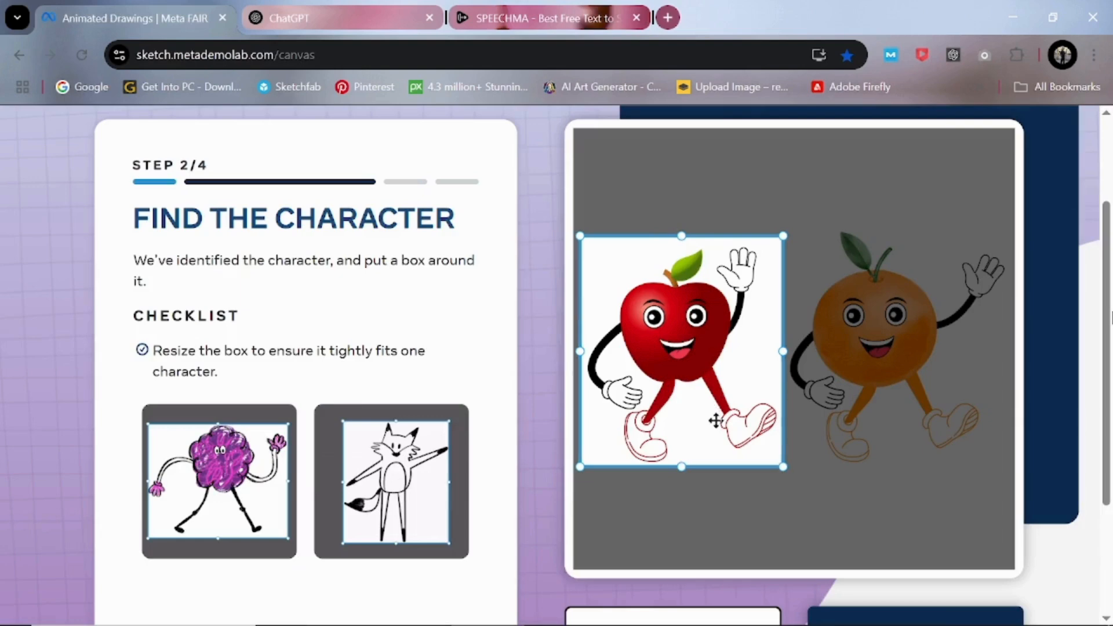
- In Meta Animated Drawings, accept the apple's bounding box, character mask and joint markers
scroll(819, 533, "down", 3)
left_click(922, 464)
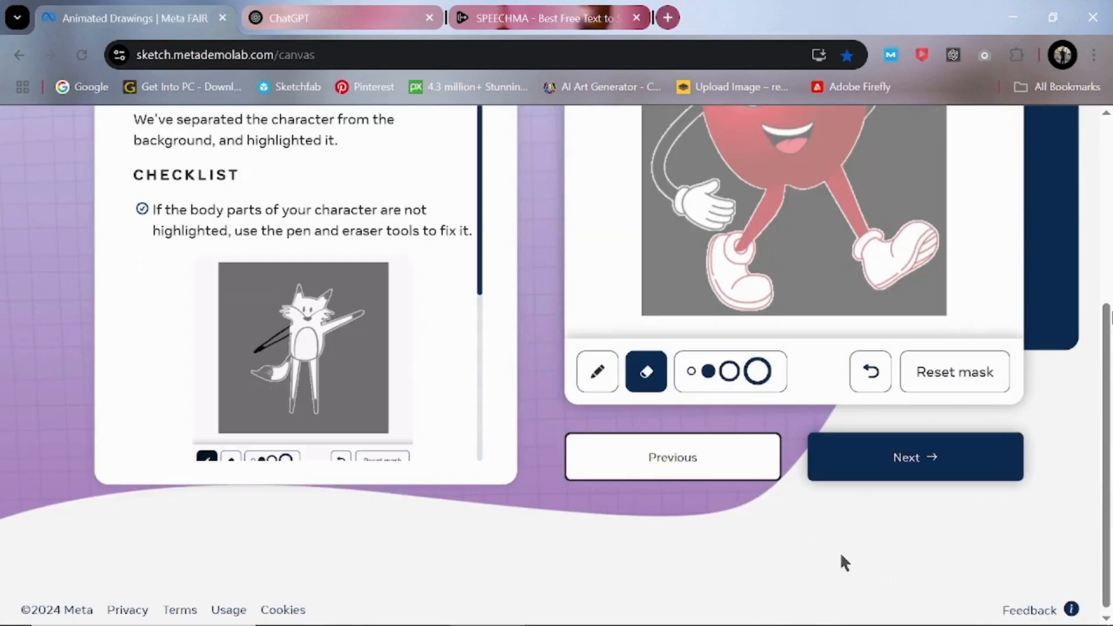
left_click(919, 462)
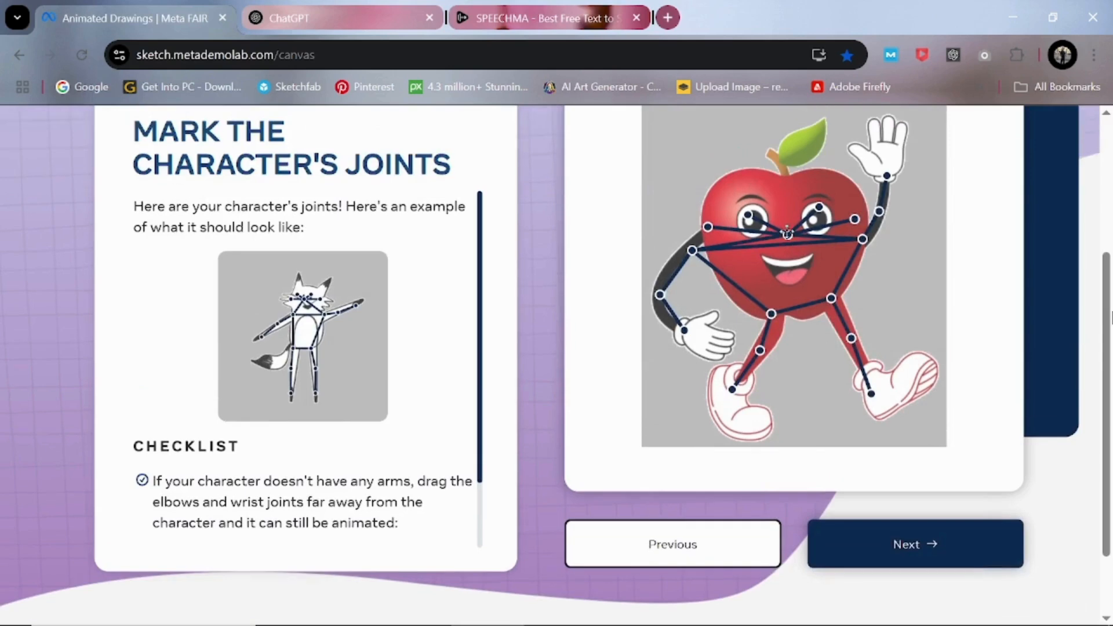
left_click(898, 558)
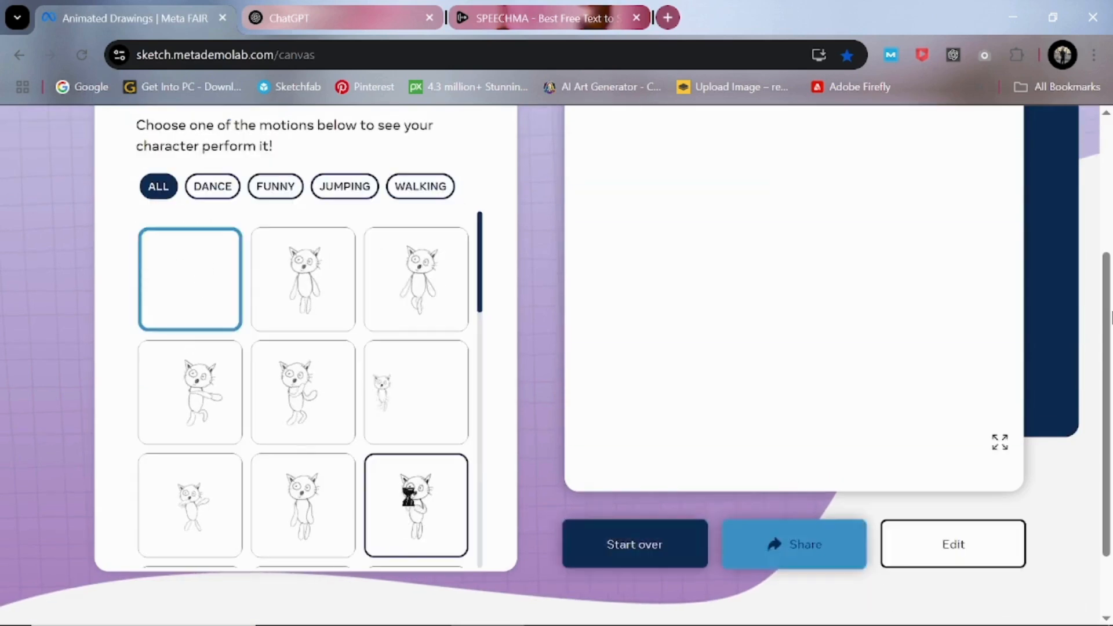
- Apply the third motion in the third row to the apple and download the animated video
left_click(409, 506)
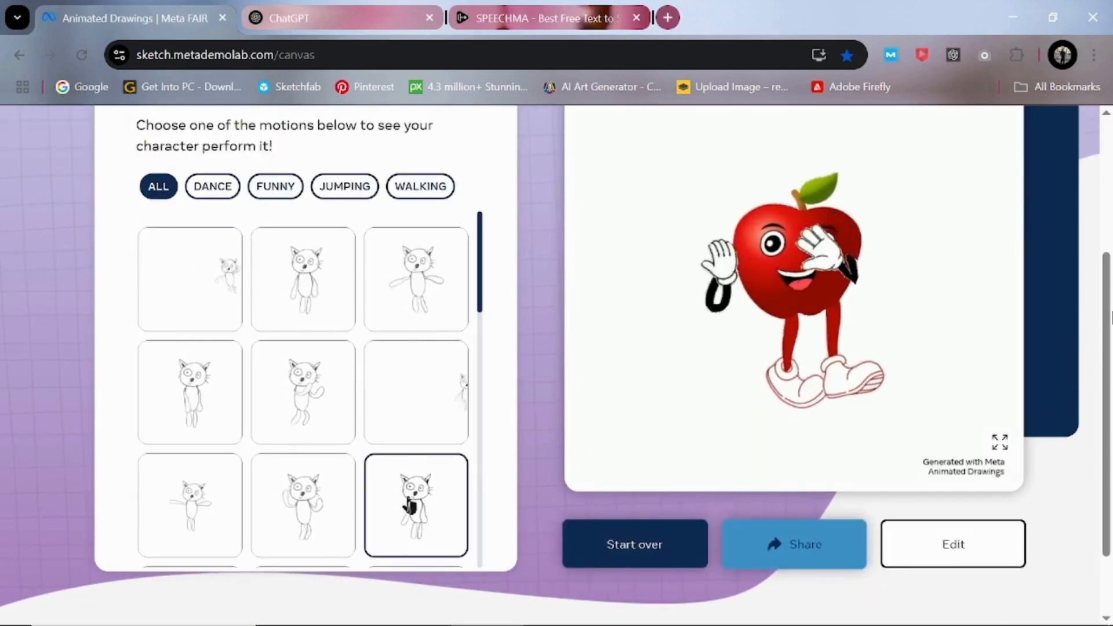
left_click(1000, 444)
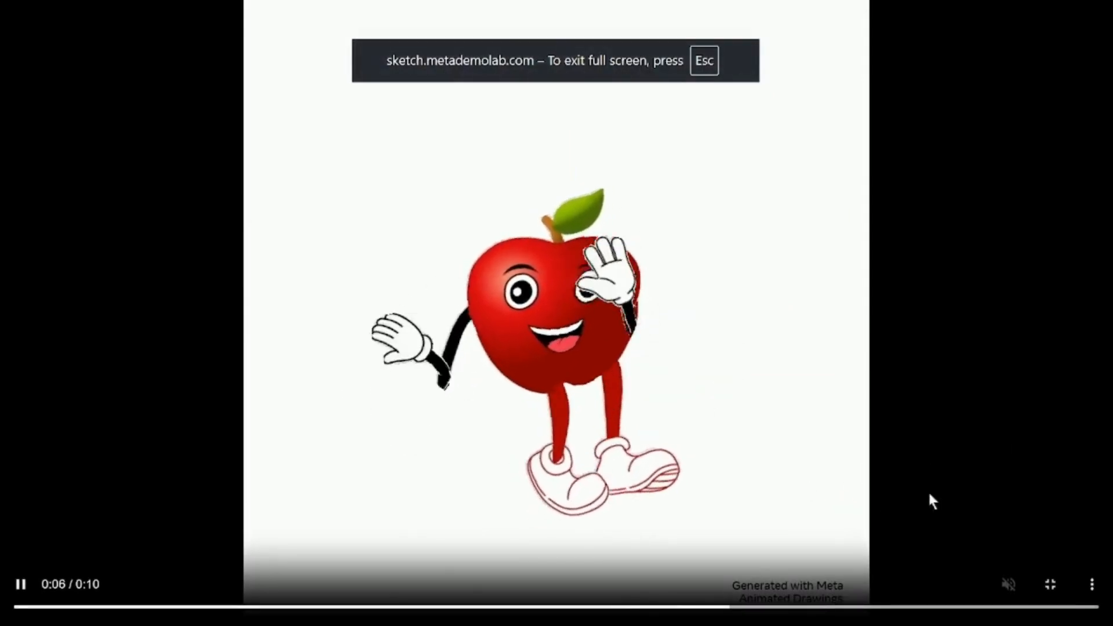
left_click(1092, 587)
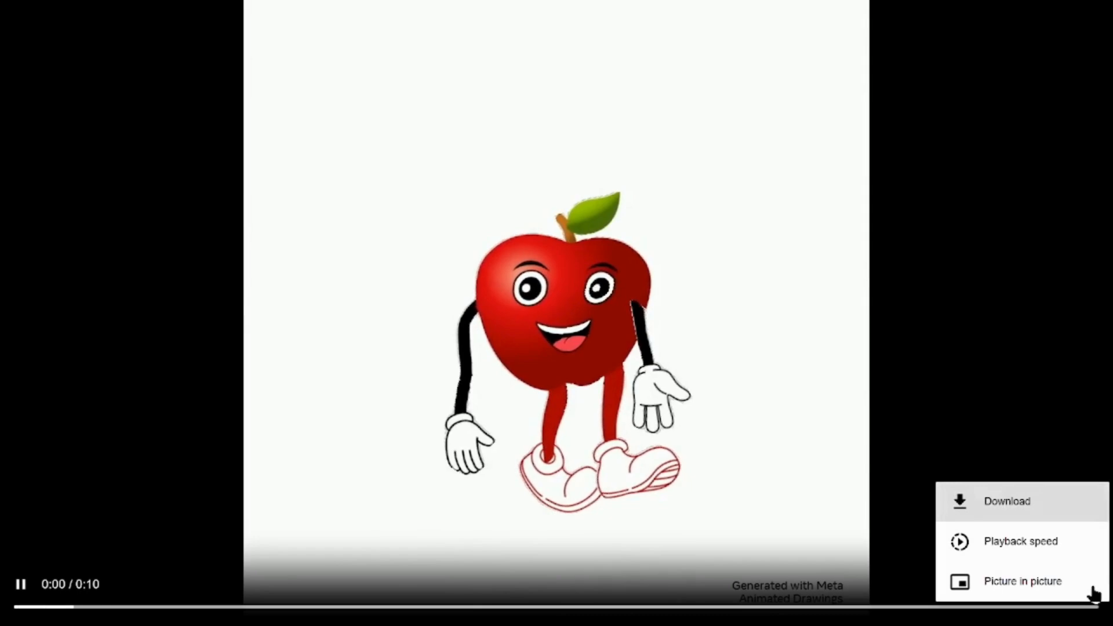
left_click(1001, 504)
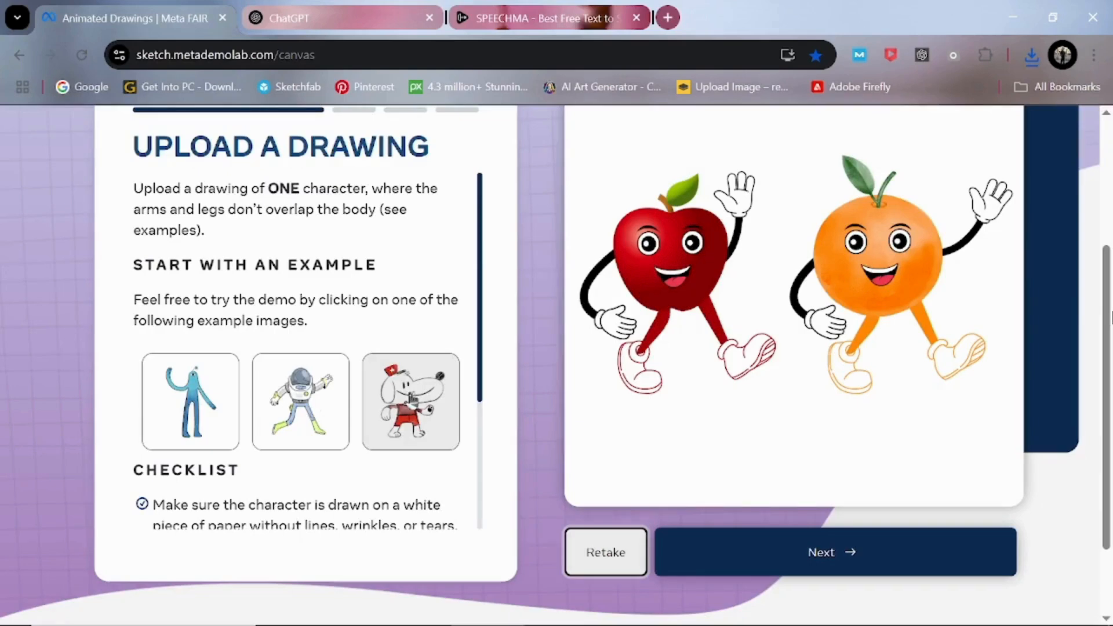
- Proceed with the uploaded apple-and-orange drawing and fit the character box around the whole orange character
left_click(766, 550)
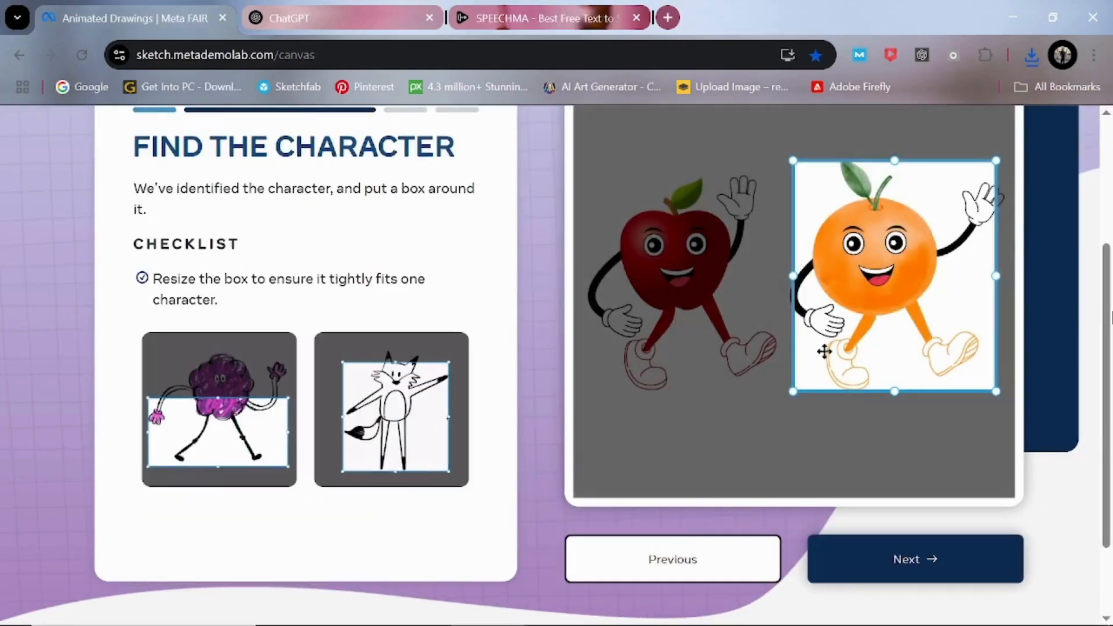
left_click_drag(825, 354, 812, 351)
left_click_drag(985, 274, 1011, 274)
left_click_drag(896, 160, 896, 149)
left_click_drag(896, 391, 896, 397)
- Accept the orange's bounding box, character mask and joint markers to reach the motion selection
left_click(914, 562)
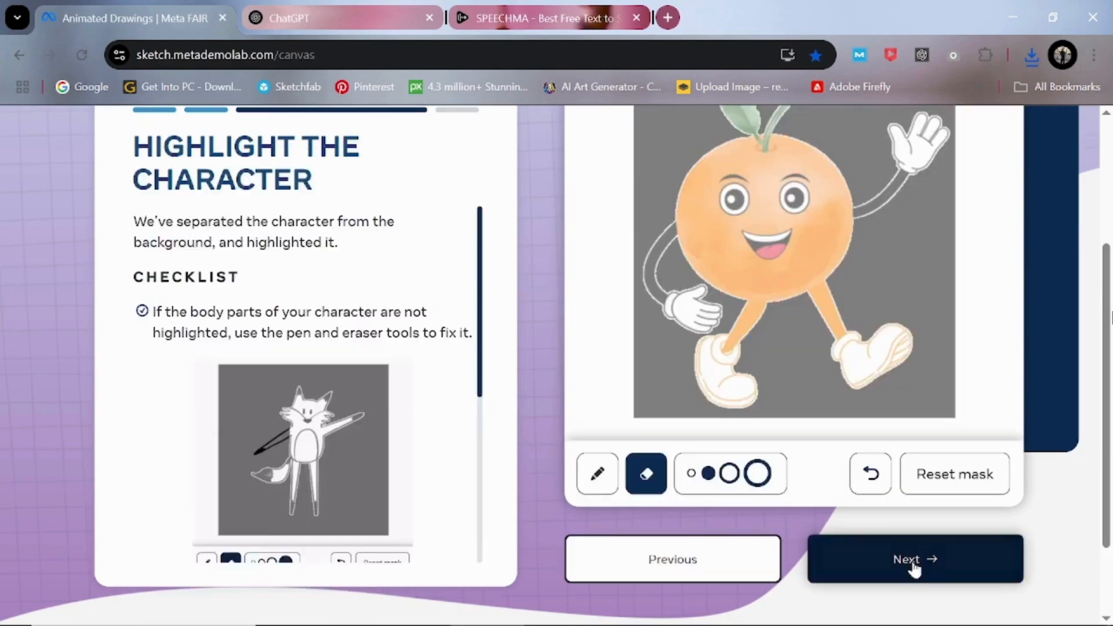
left_click(913, 564)
left_click(914, 561)
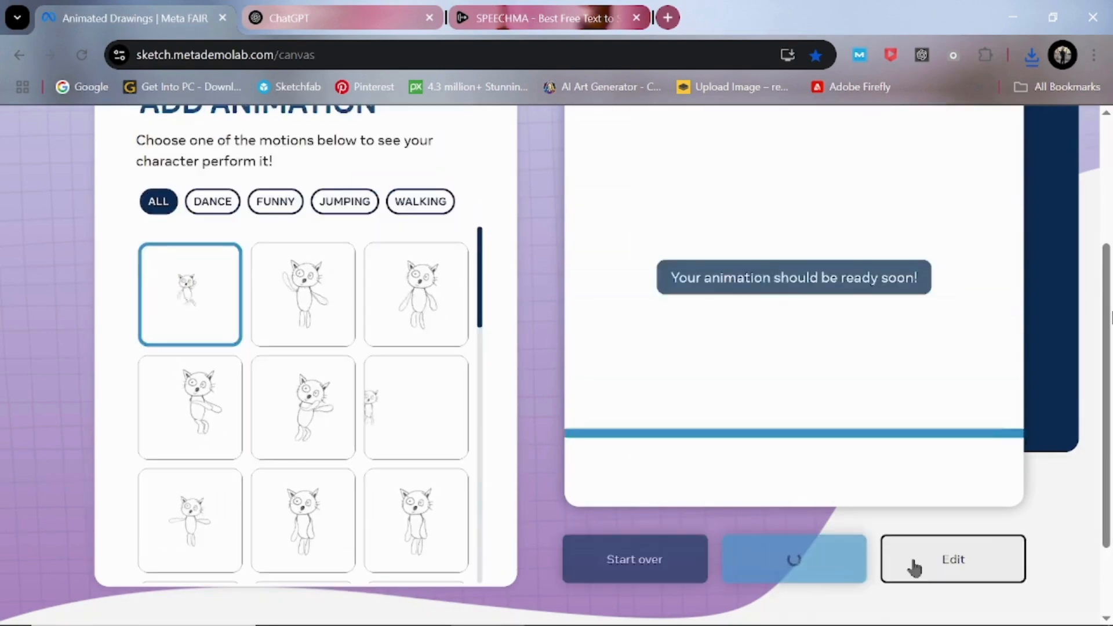
- Apply the first motion in the third row to the orange, download the animated video and leave full screen
left_click(200, 515)
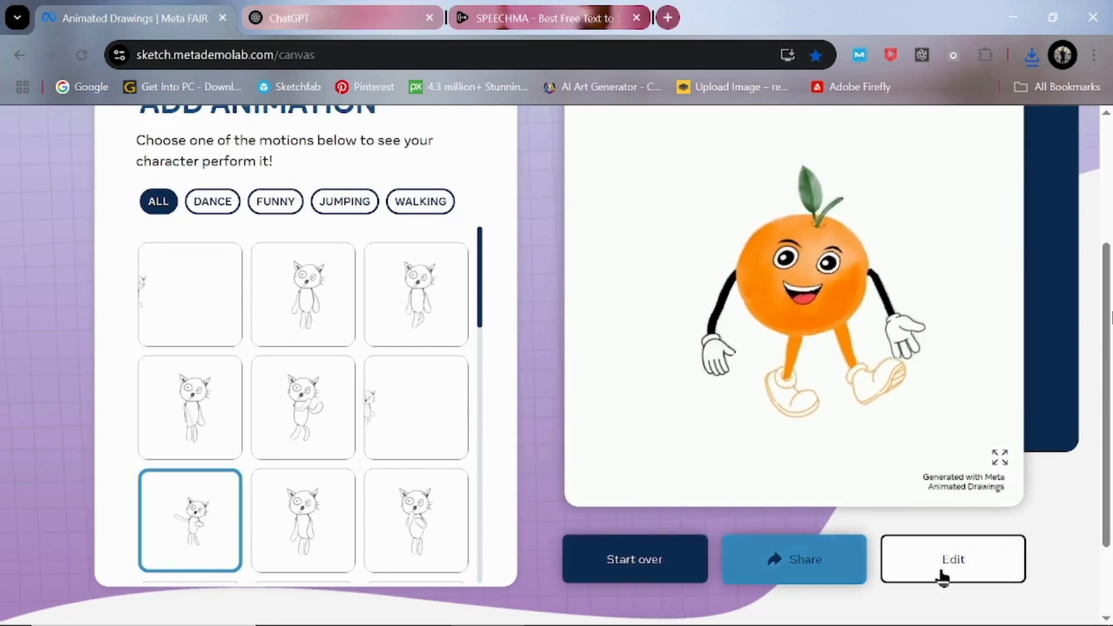
left_click(1002, 461)
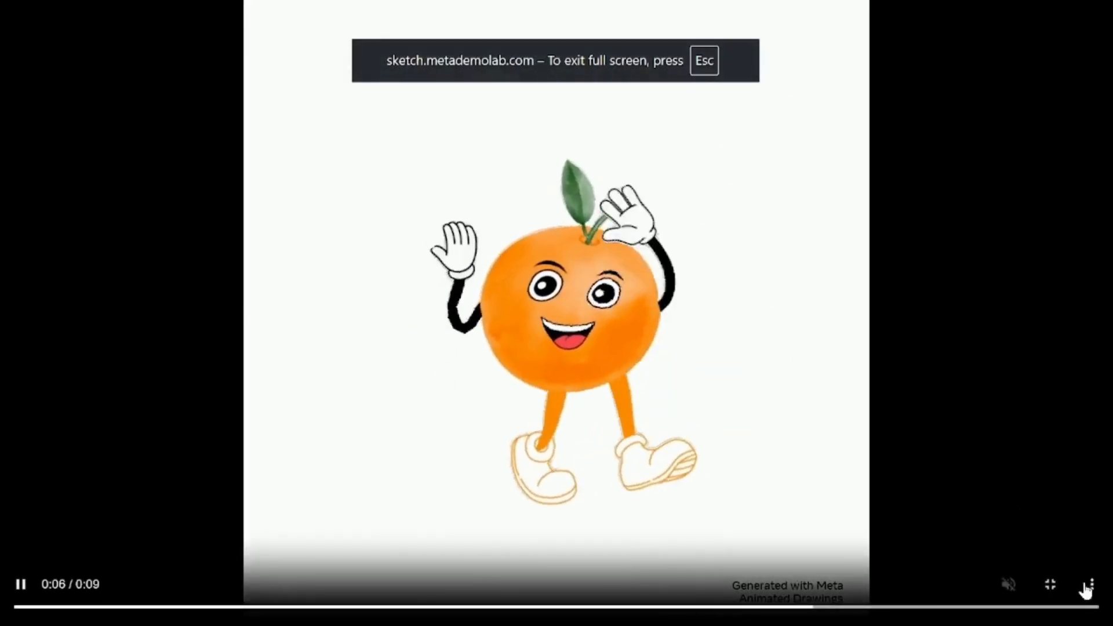
left_click(1093, 588)
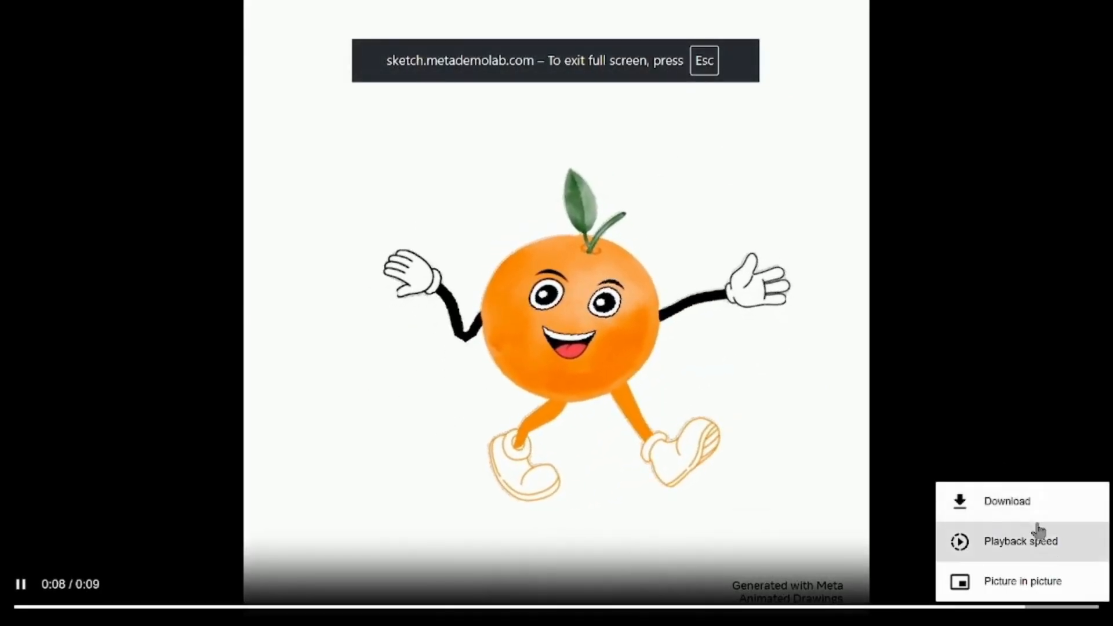
left_click(1026, 511)
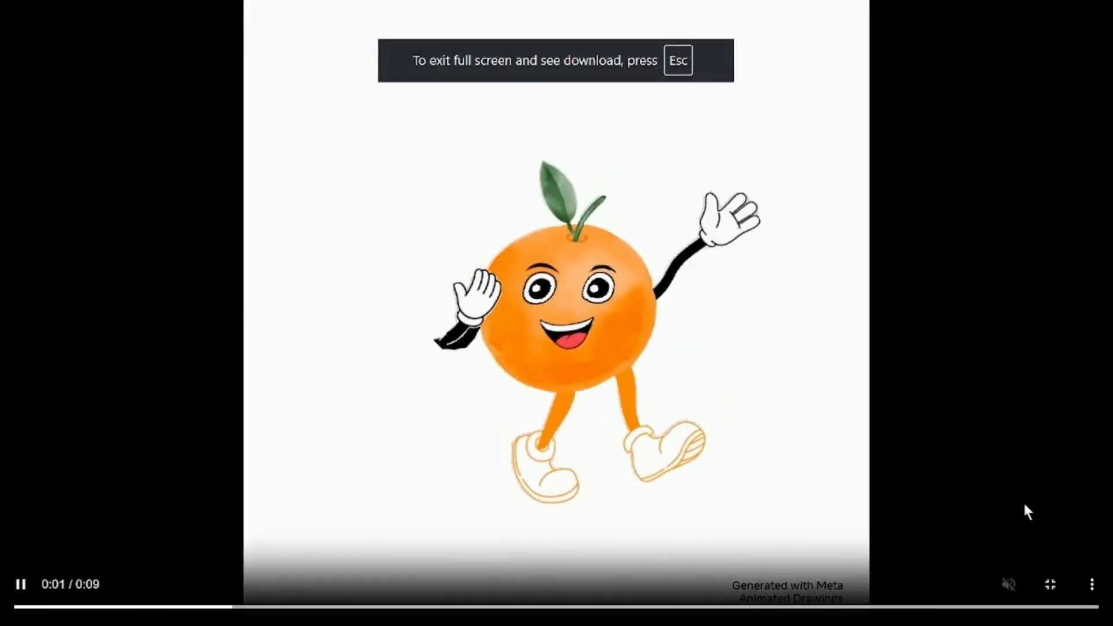
key("Escape")
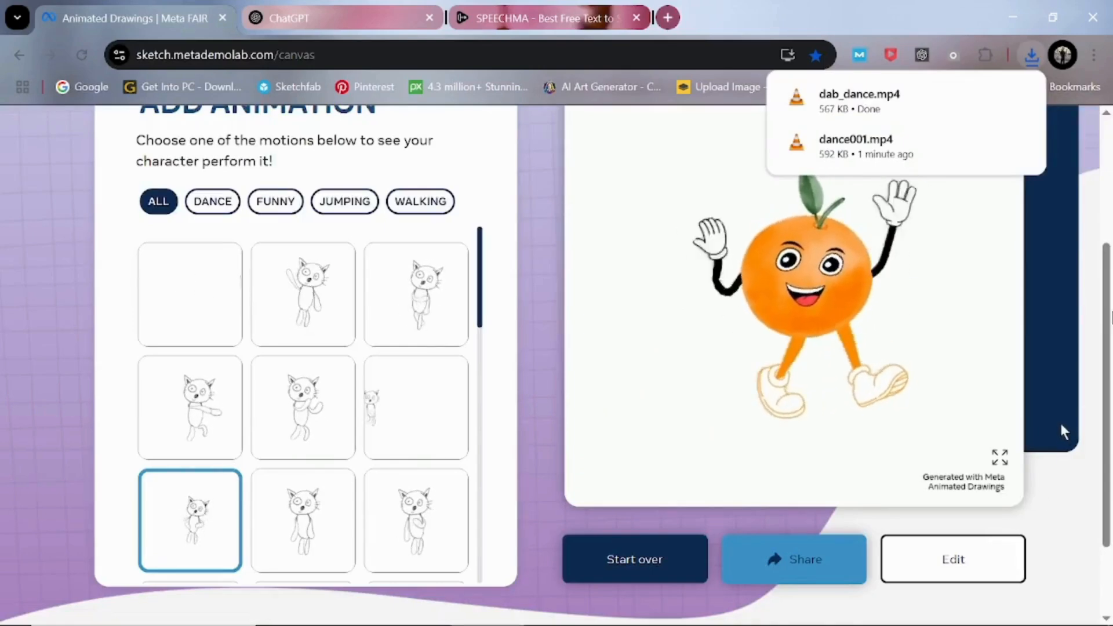
- Start over with the uploaded banana drawing and accept the detected character box to reach the motion selection
left_click(624, 570)
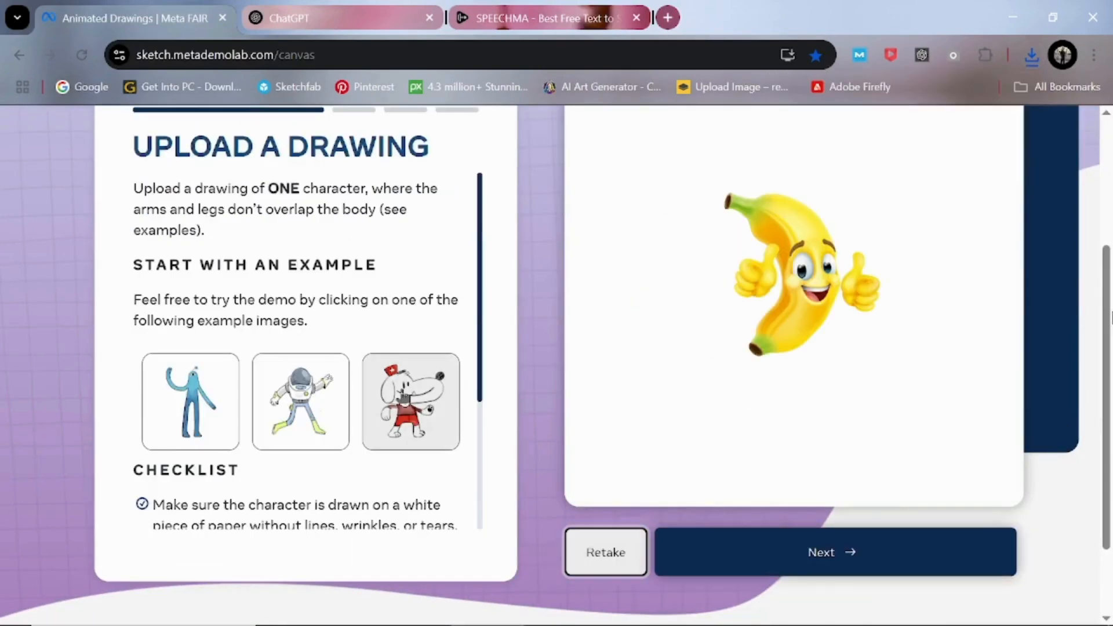
left_click(813, 560)
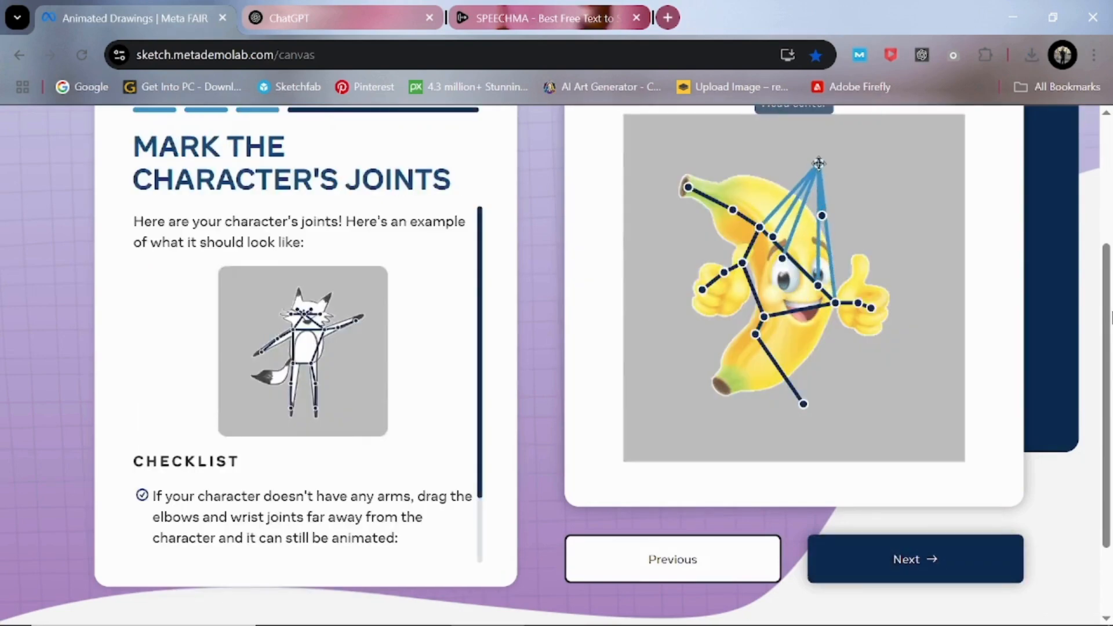
left_click(902, 559)
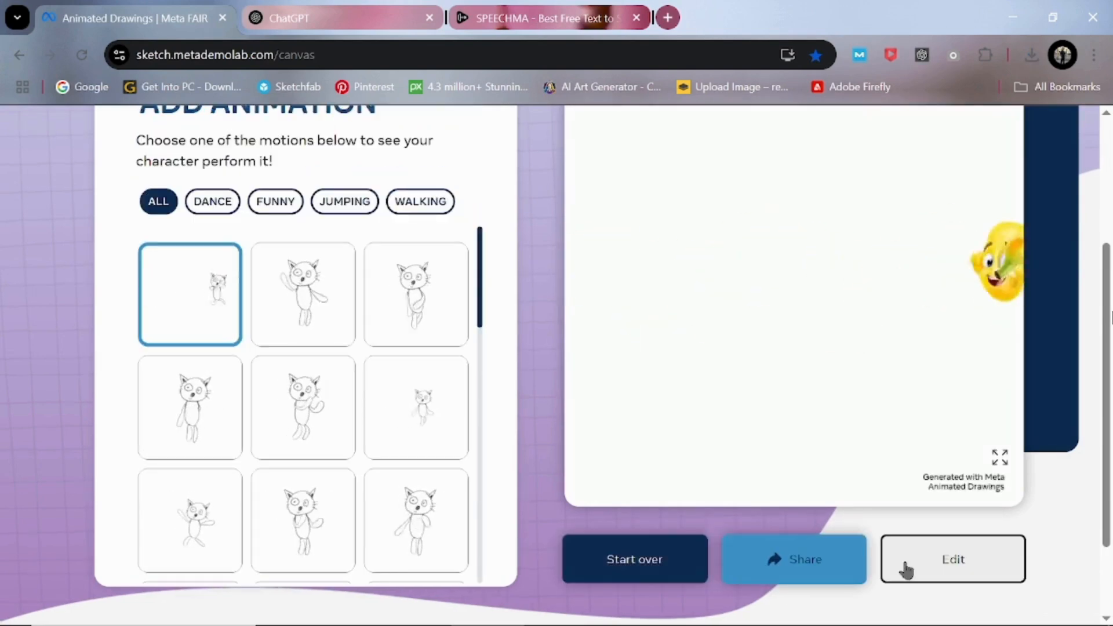
- Apply the first motion in the third row to the banana, download the animated video and leave full screen
left_click(211, 523)
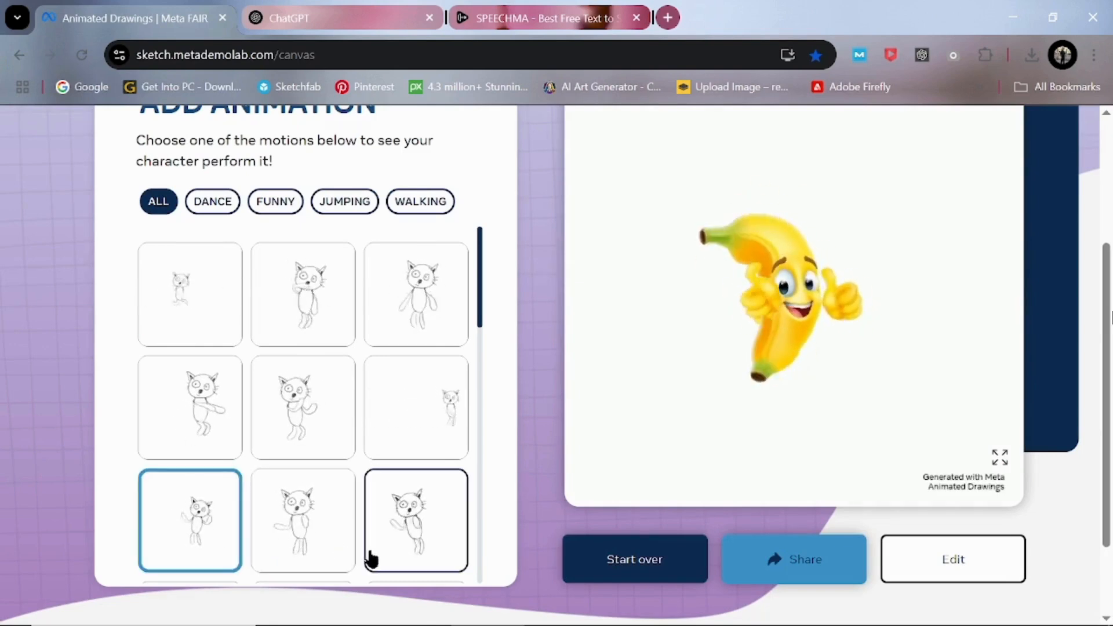
left_click(1000, 461)
left_click(1091, 586)
left_click(1006, 504)
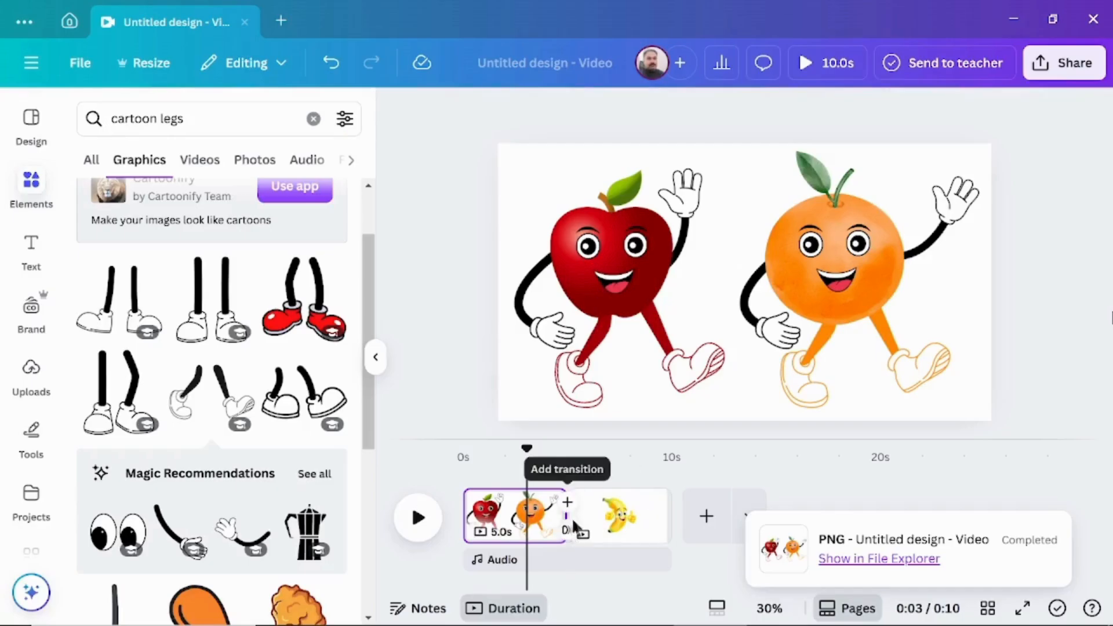
- In Canva, shorten the apple-and-orange page, trim the banana page to 1.8 s, and add a blank page after them
left_click_drag(565, 515, 496, 511)
left_click(559, 528)
left_click_drag(601, 520, 534, 520)
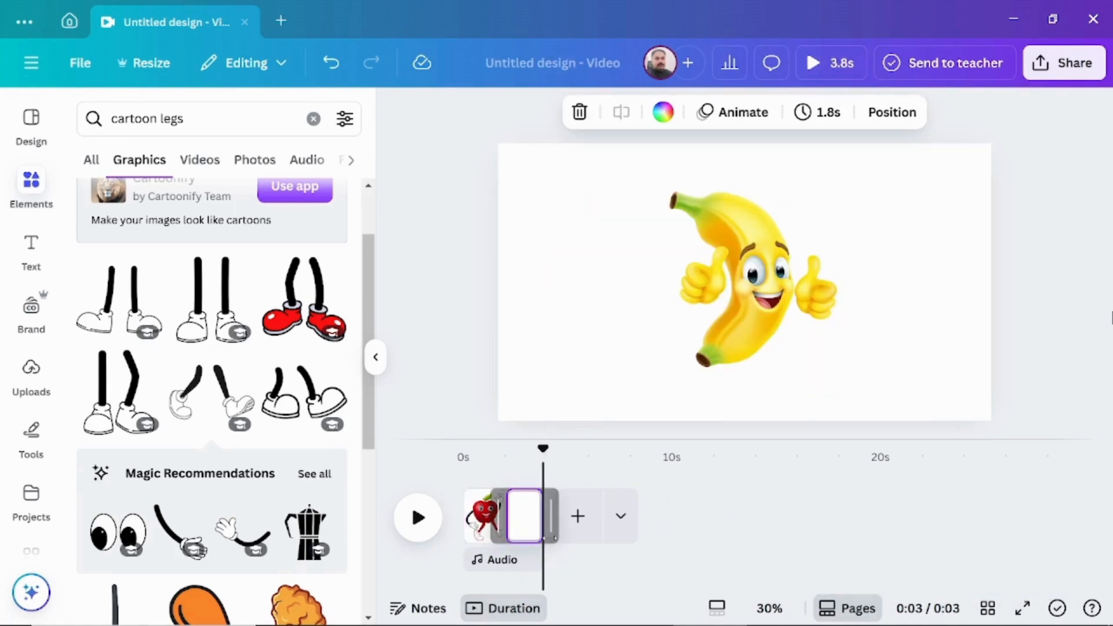
left_click(579, 518)
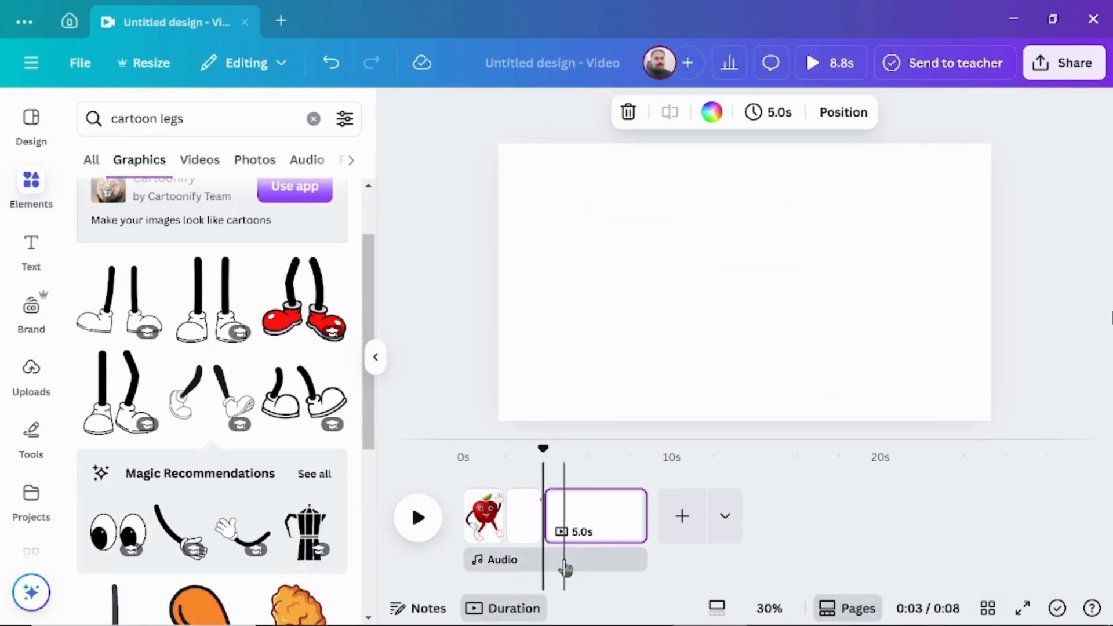
- Search the elements for "cartoon background" and add the sky photo with birds and green hills to the blank page
left_click(313, 118)
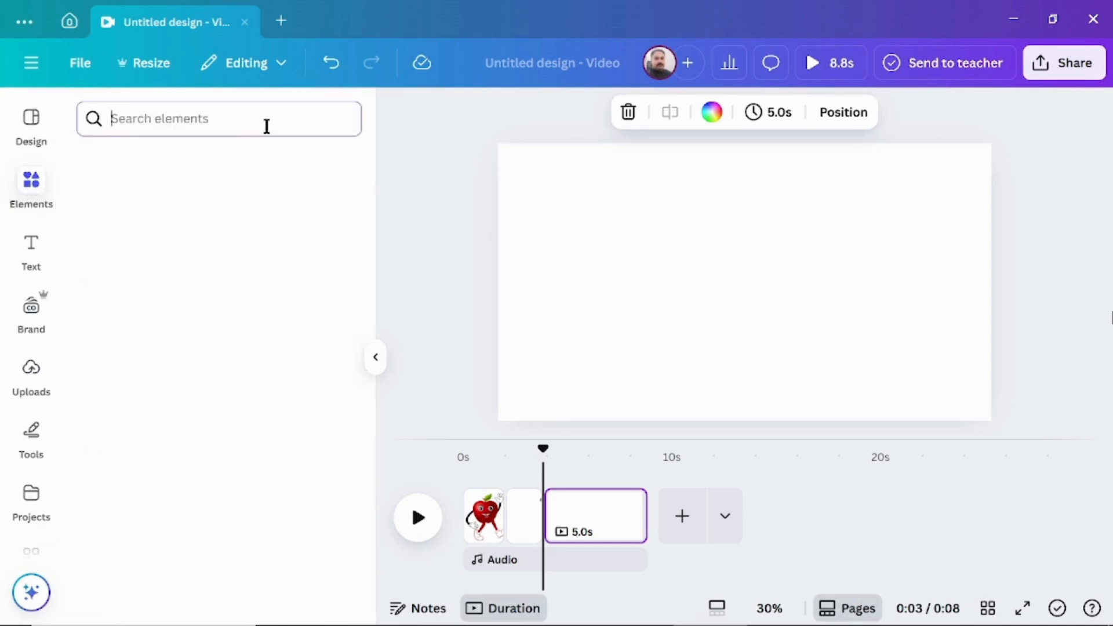
type("cartoon bac")
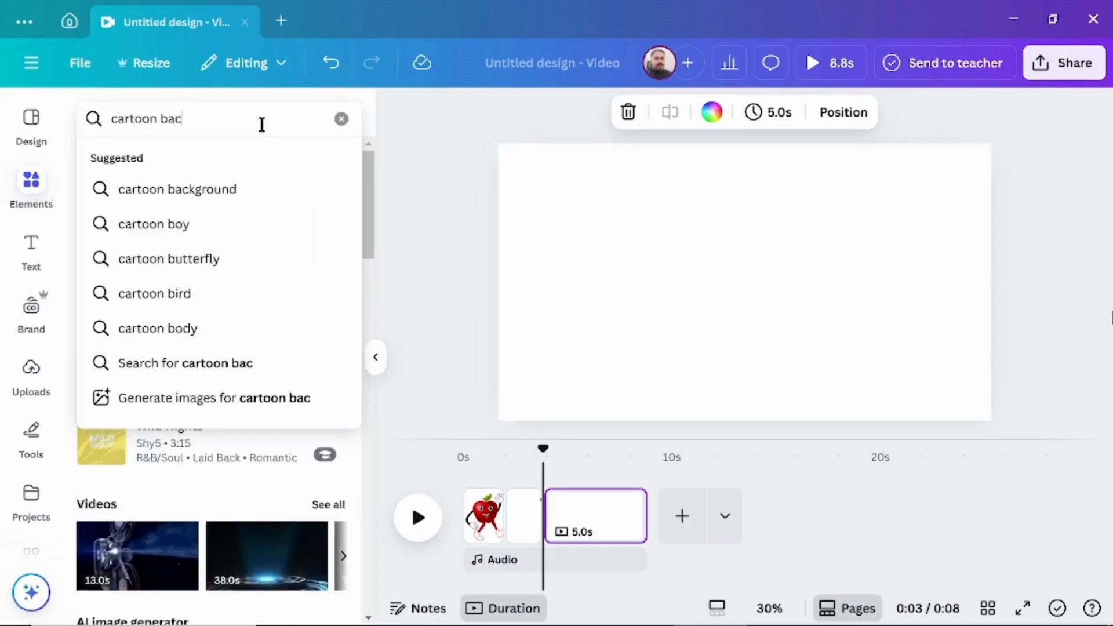
type("kground")
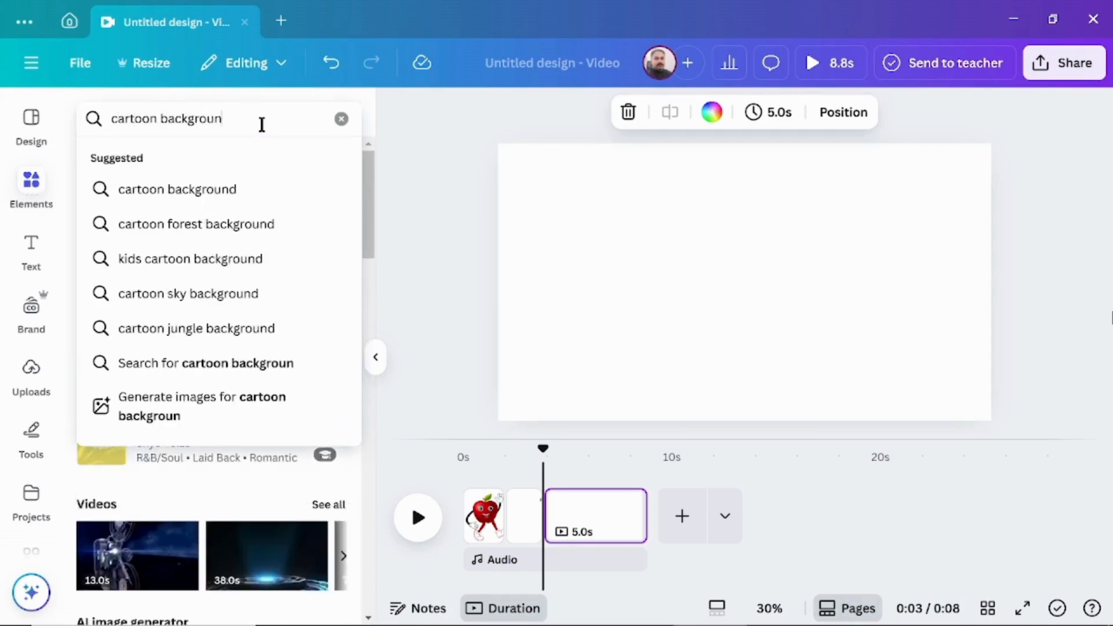
key("Return")
left_click(114, 349)
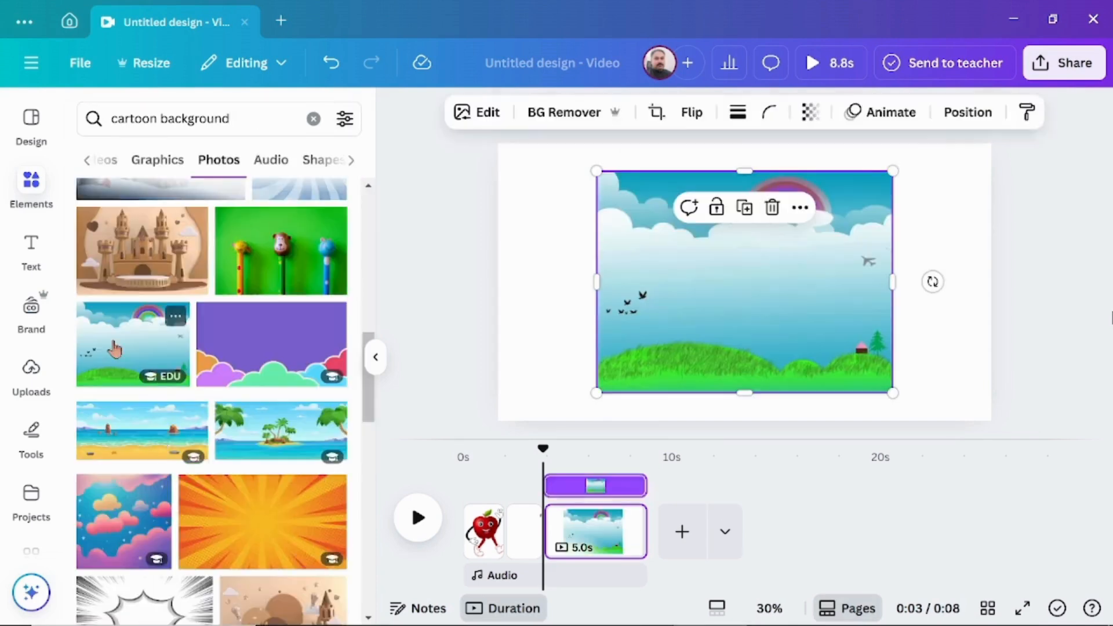
- Move and stretch the sky-and-hills photo until it covers the whole page
left_click_drag(694, 332, 590, 305)
left_click_drag(787, 252, 996, 251)
left_click_drag(748, 365, 754, 422)
left_click(426, 324)
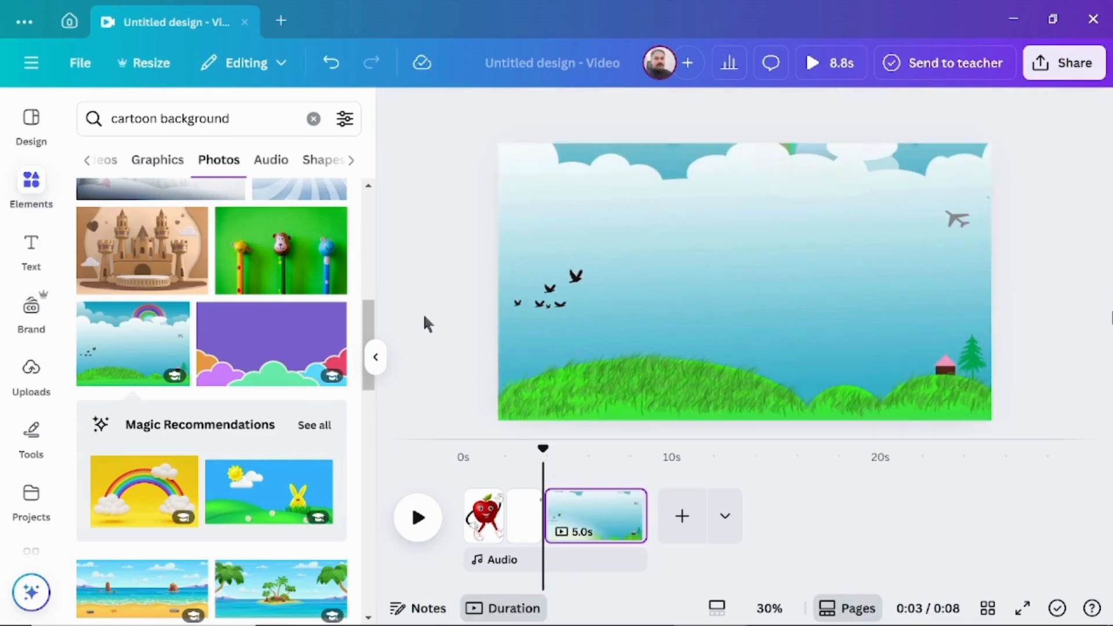
- Add the uploaded apple video to the scene and remove its background
left_click(29, 370)
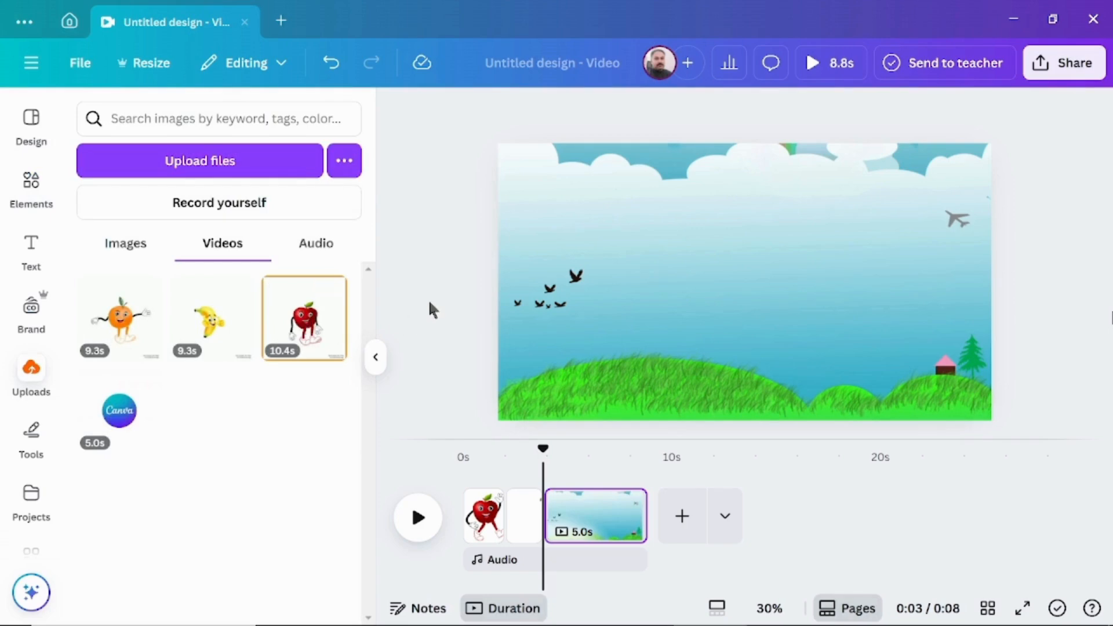
left_click(335, 333)
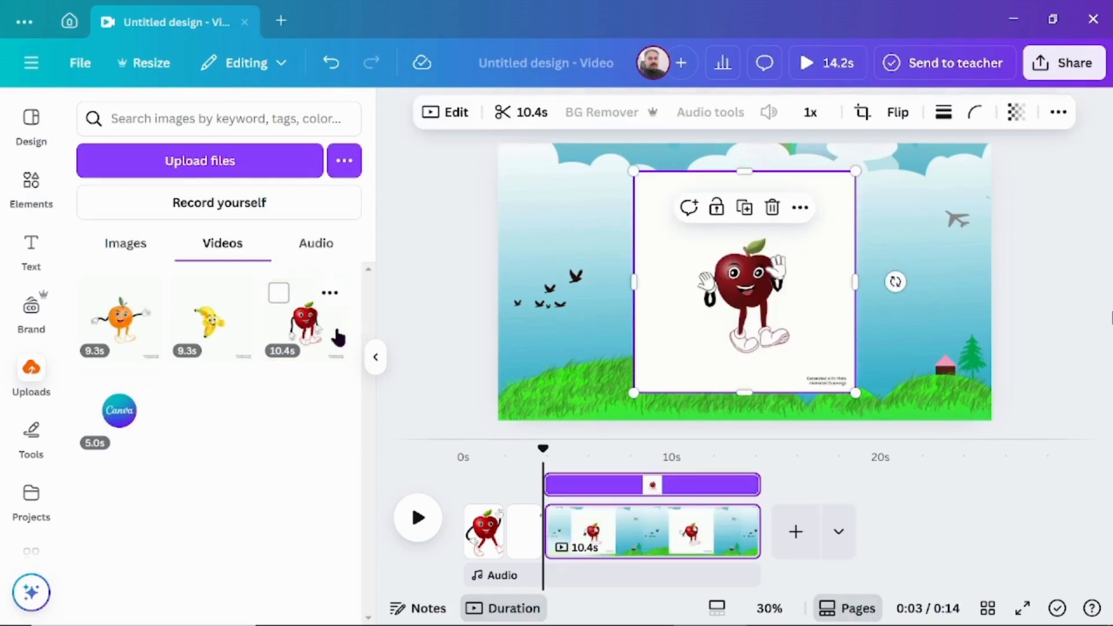
left_click(601, 116)
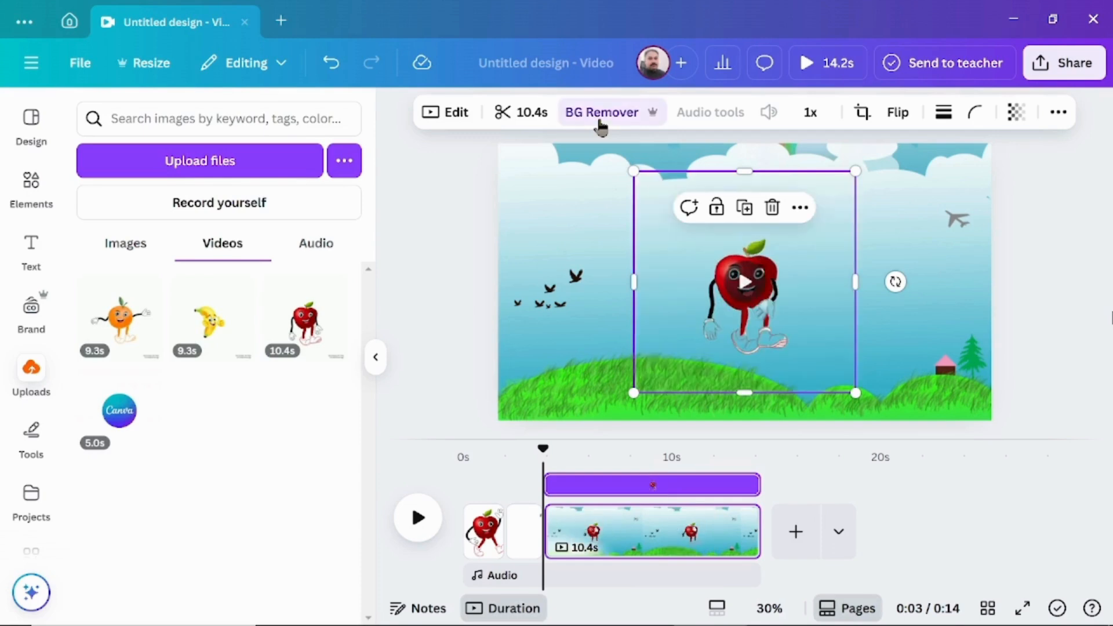
- Enlarge the apple video and place it standing on the grass just left of the page centre
left_click_drag(856, 393, 982, 453)
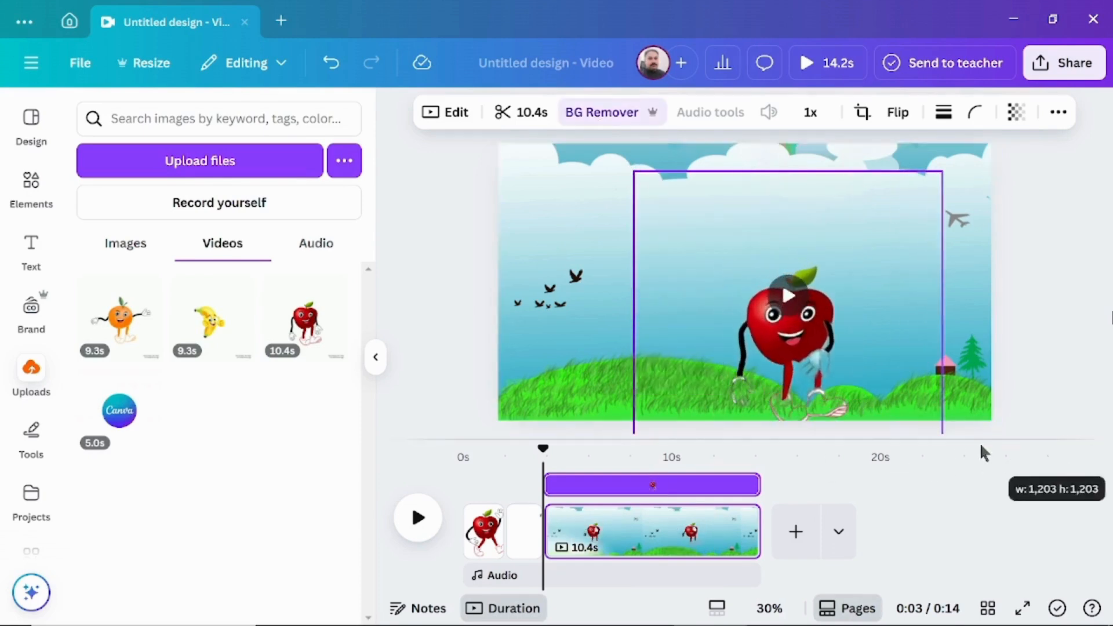
left_click_drag(633, 171, 521, 122)
left_click_drag(663, 302, 516, 302)
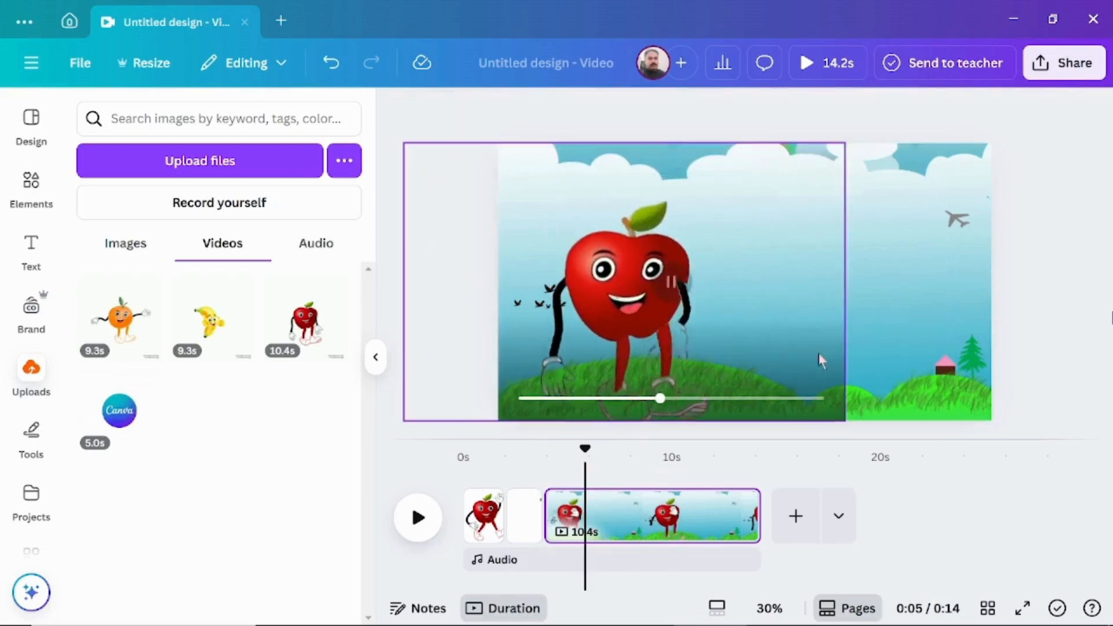
left_click(822, 360)
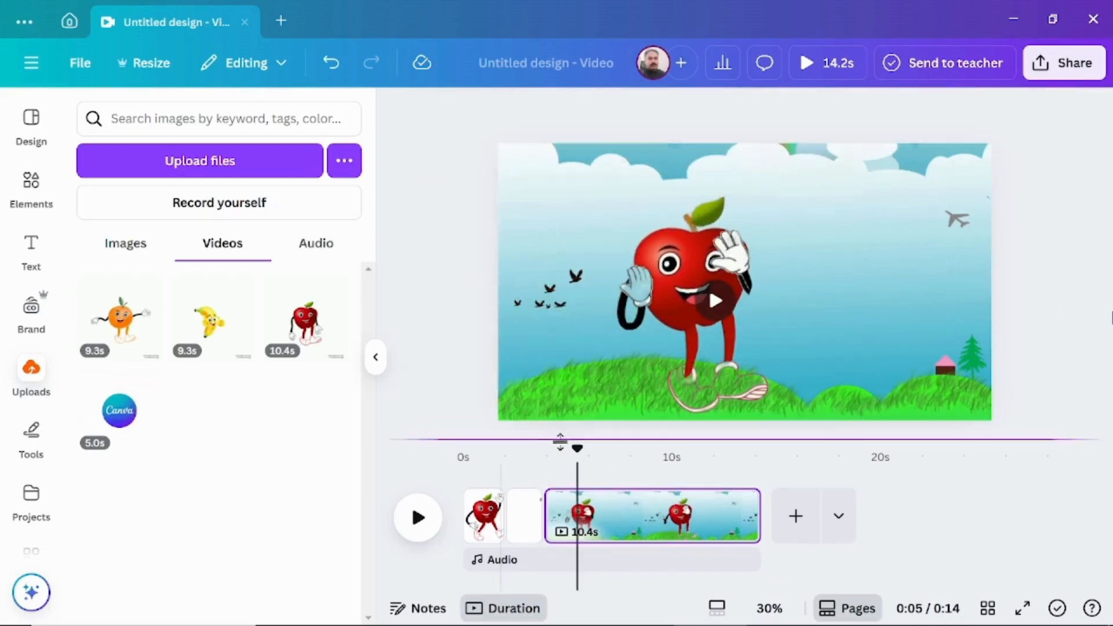
- Play the apple scene from its start to check the animation
left_click(547, 454)
left_click(417, 518)
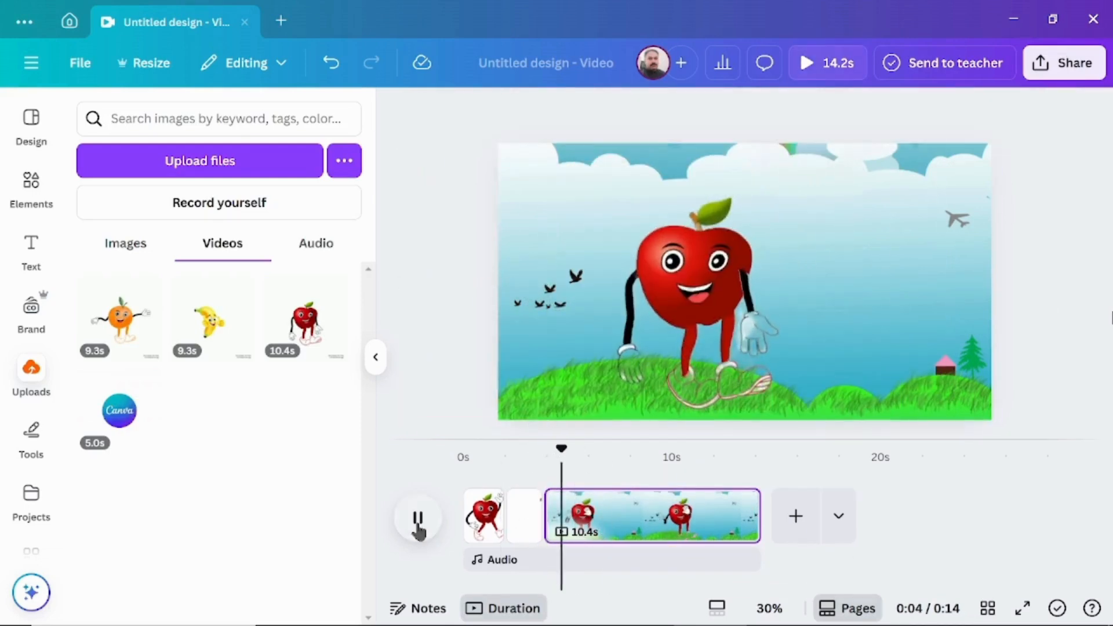
left_click(418, 524)
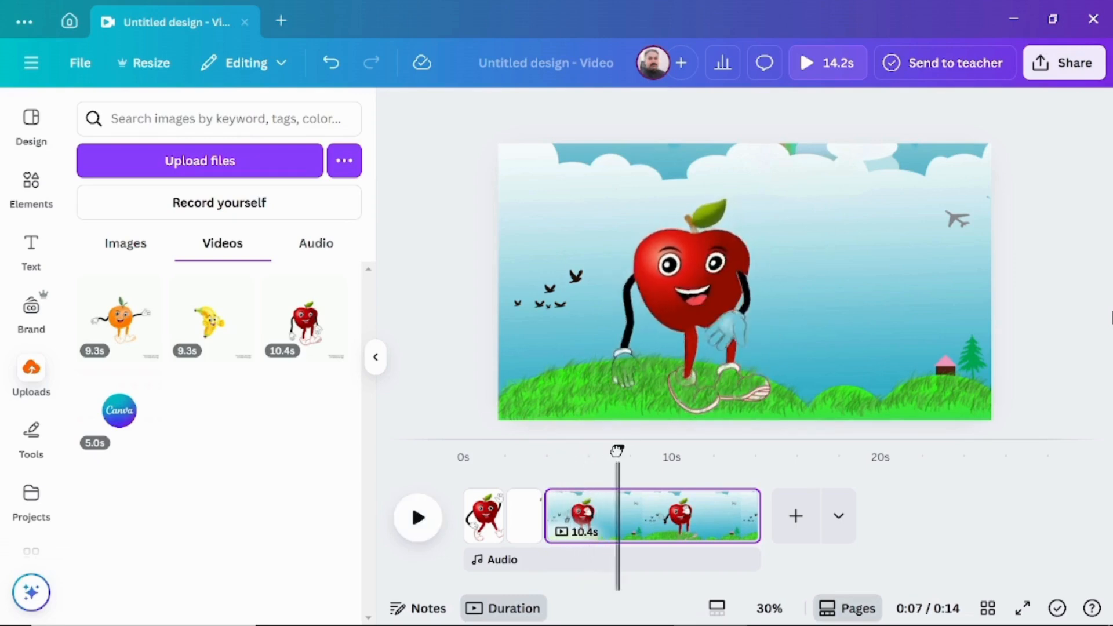
- Add a heading to the apple scene and replace its text with Apple's Scene 2 dialogue copied from the ChatGPT script
left_click(34, 254)
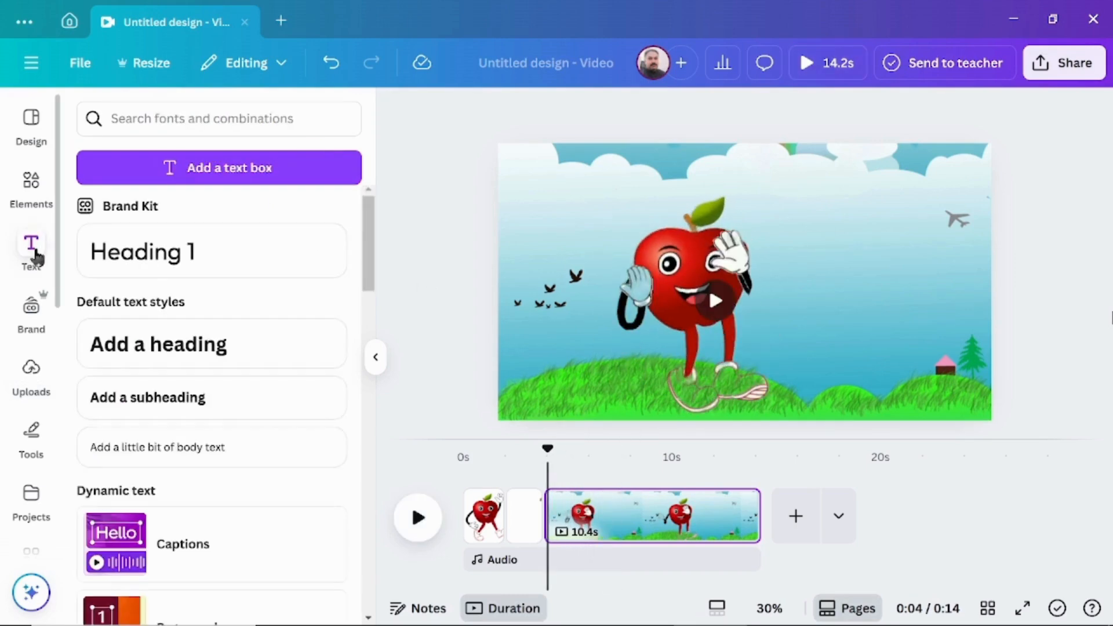
left_click(162, 354)
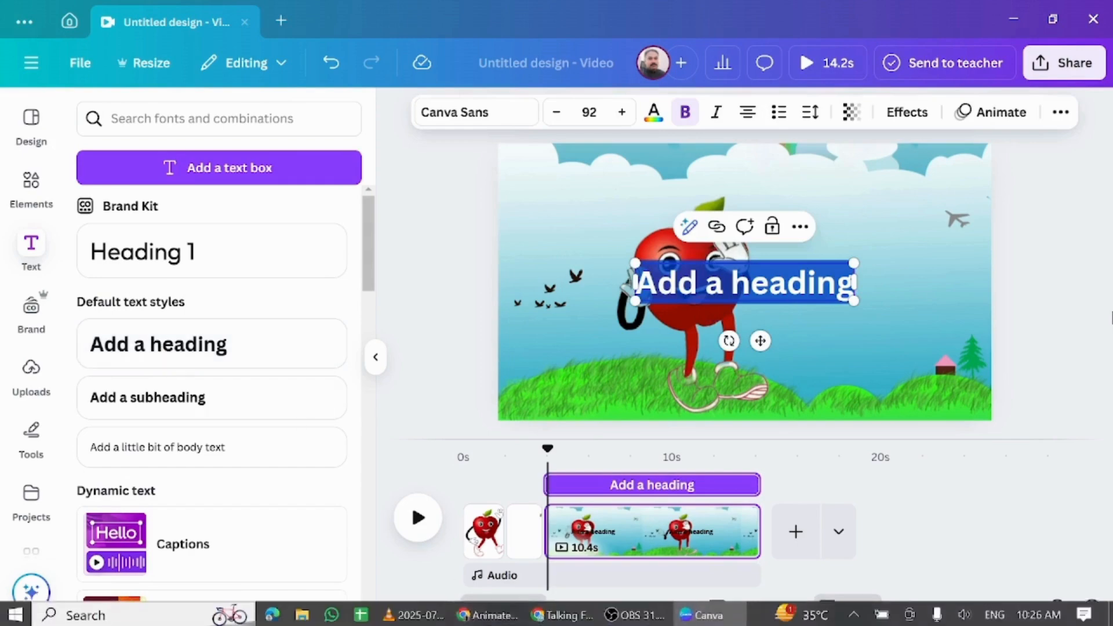
mouse_move(496, 620)
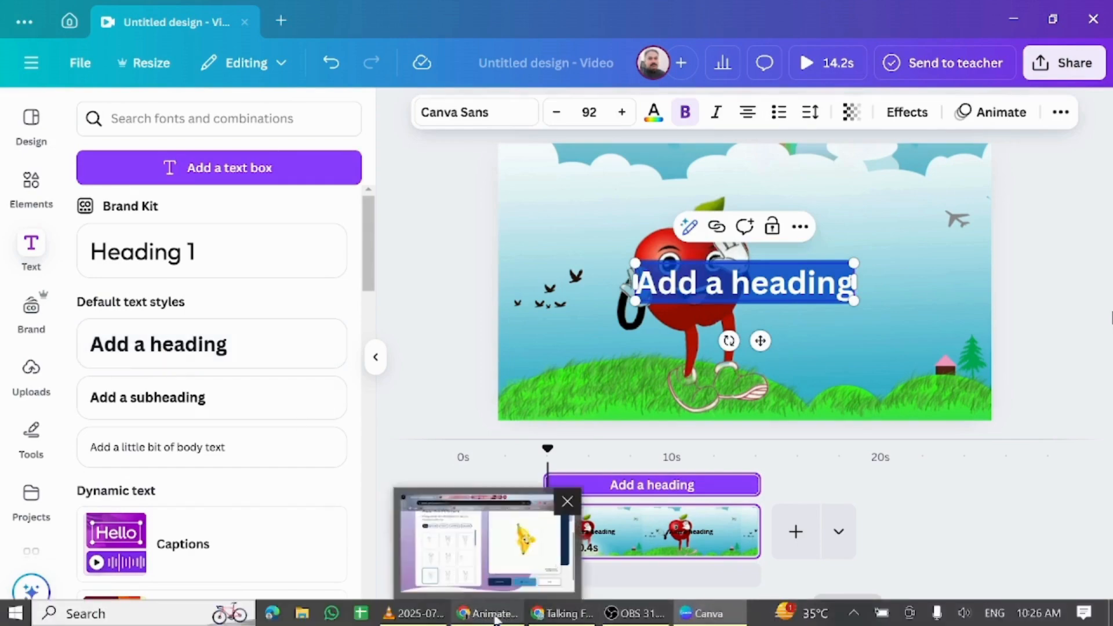
left_click(566, 613)
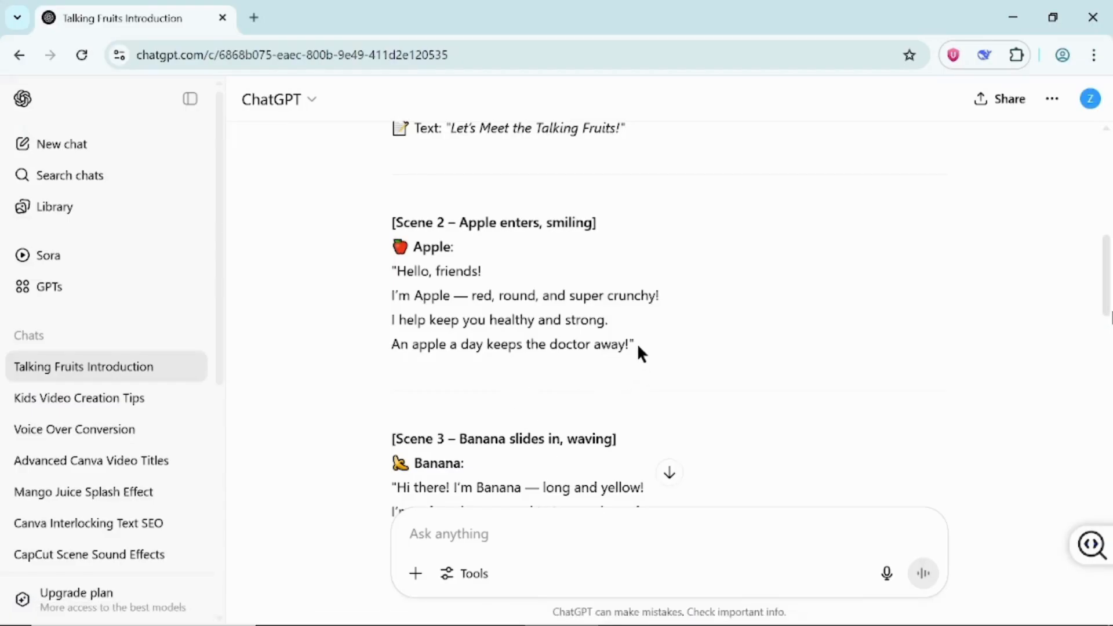
left_click_drag(636, 346, 364, 275)
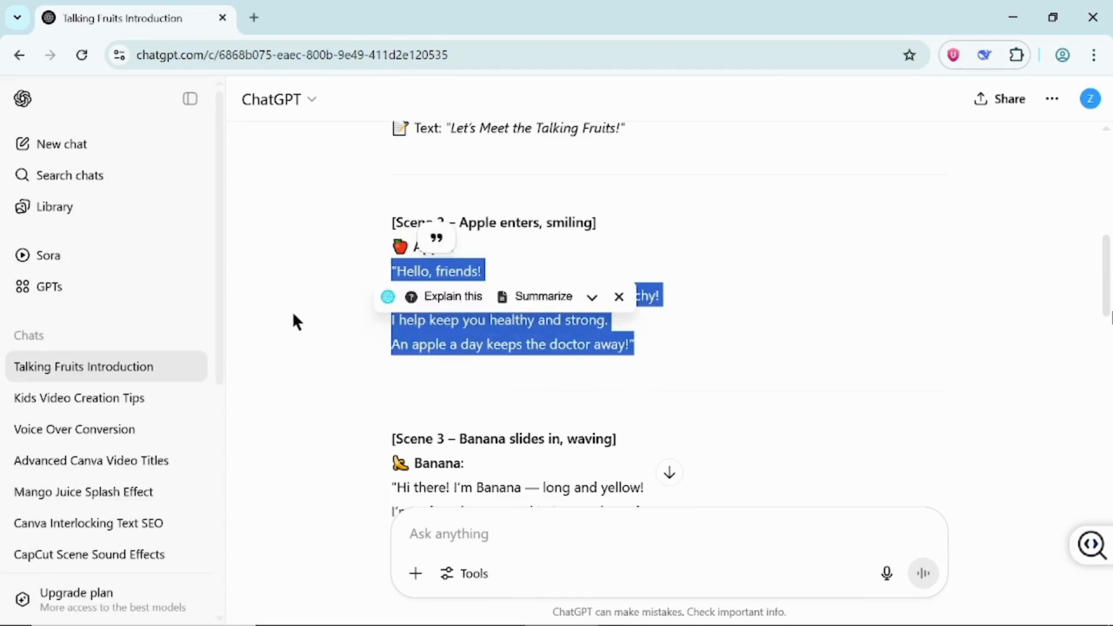
left_click(693, 613)
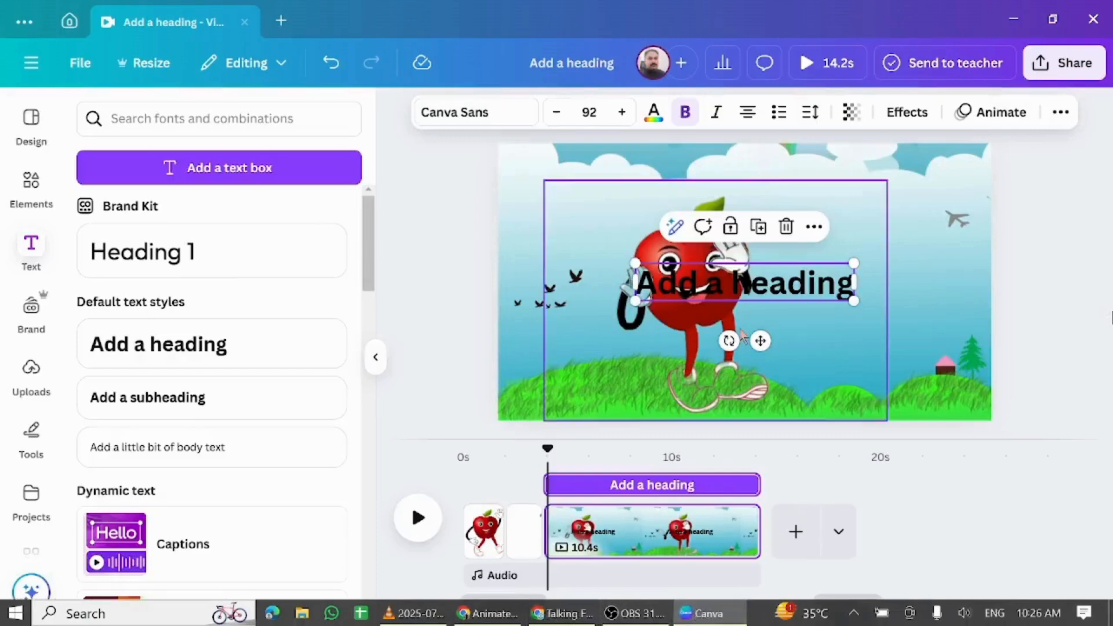
key("ctrl+v")
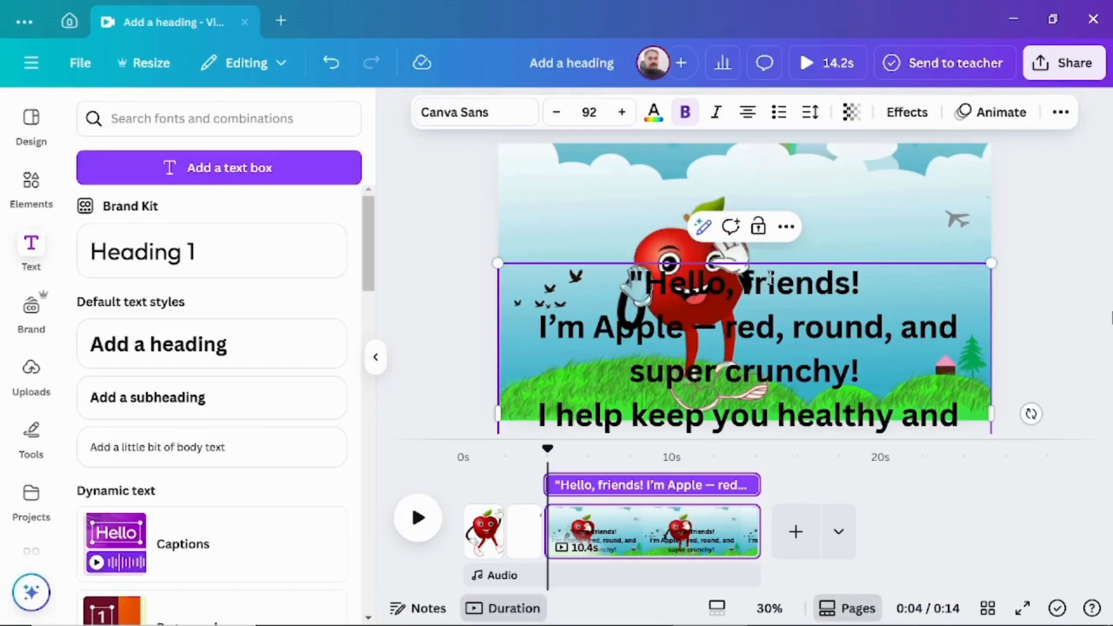
- Scale the dialogue text down to size 59.9 and arrange it on the right half of the page beside the apple
left_click_drag(499, 264, 671, 369)
left_click_drag(831, 385, 860, 281)
left_click(1043, 315)
left_click(925, 401)
left_click_drag(925, 401, 931, 237)
- Send the dialogue text one layer backward
right_click(901, 268)
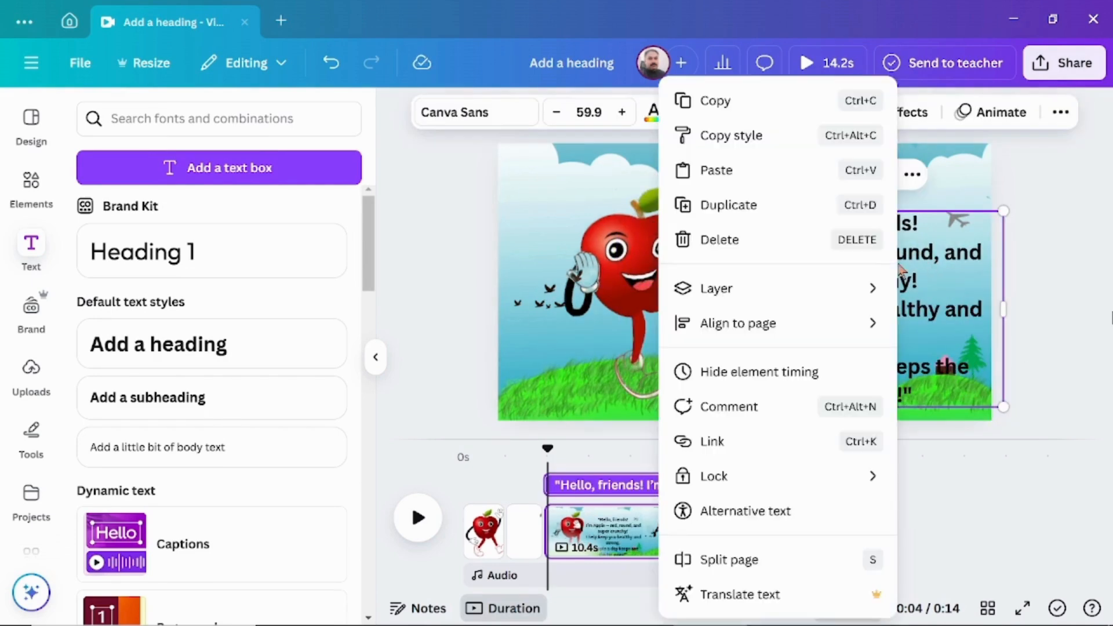
mouse_move(787, 287)
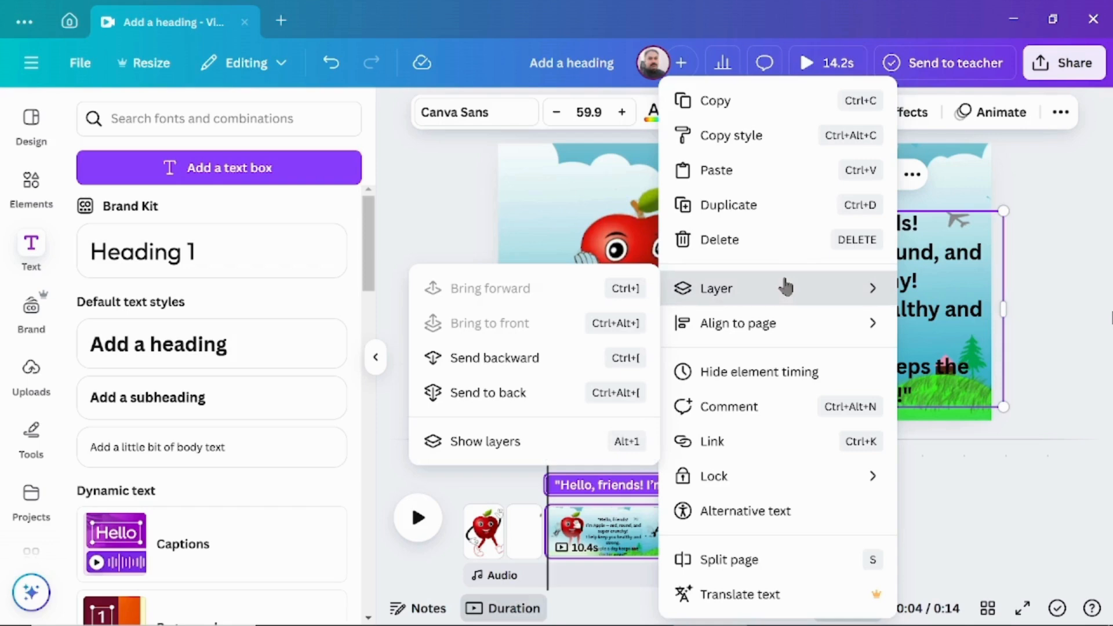
left_click(493, 360)
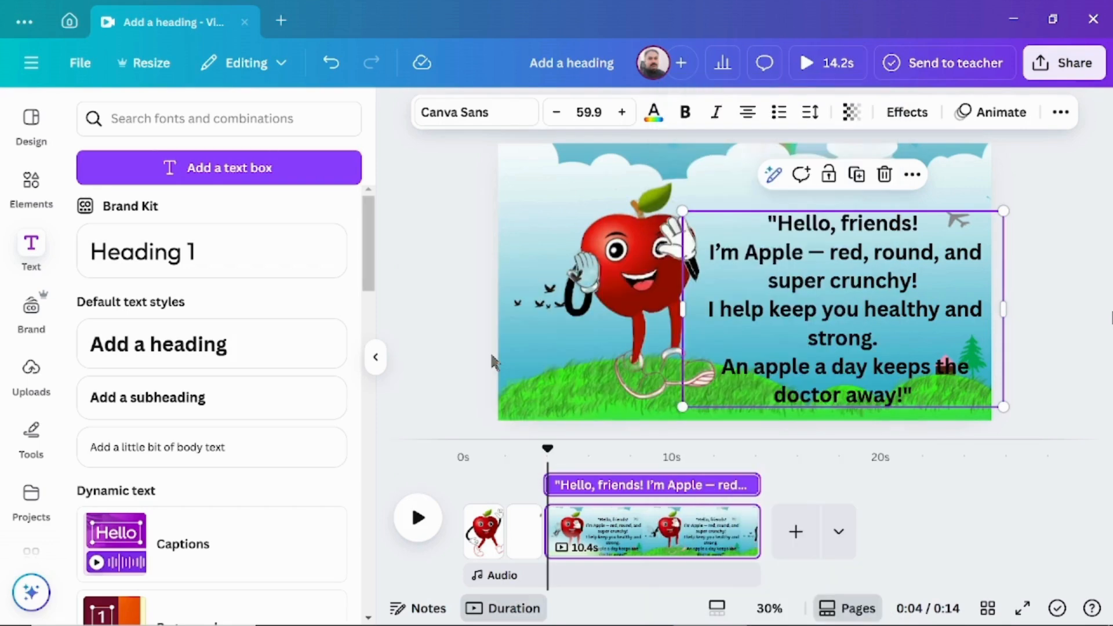
- Nudge the apple slightly left, away from the text, and color the dialogue text dark red from the document colors
mouse_move(636, 244)
left_mouse_down()
mouse_move(721, 250)
mouse_move(626, 249)
left_mouse_up()
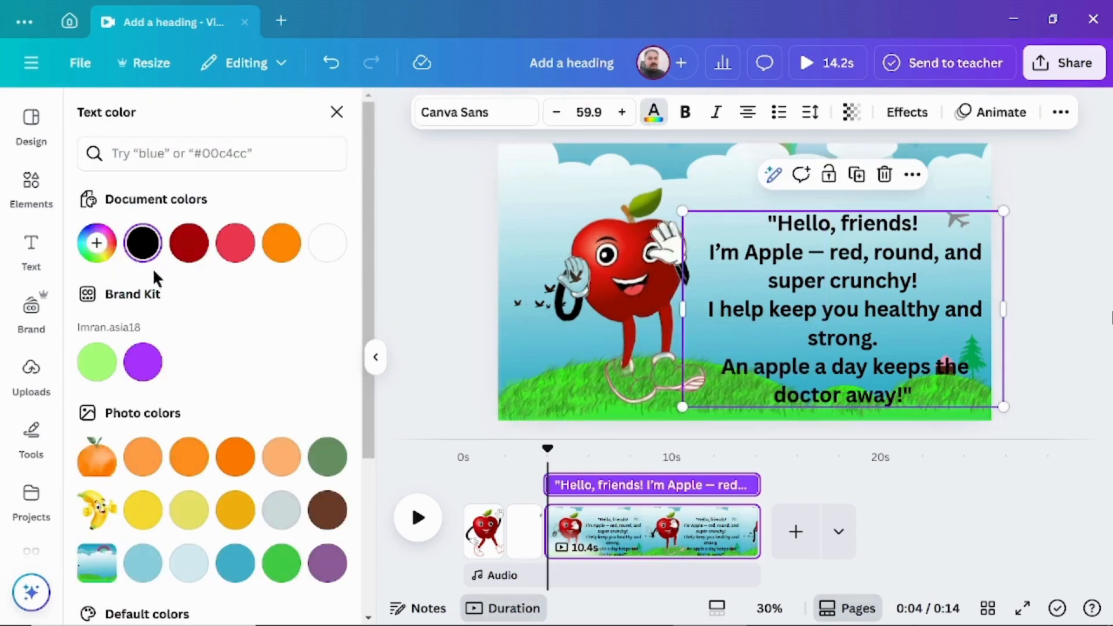
left_click(185, 250)
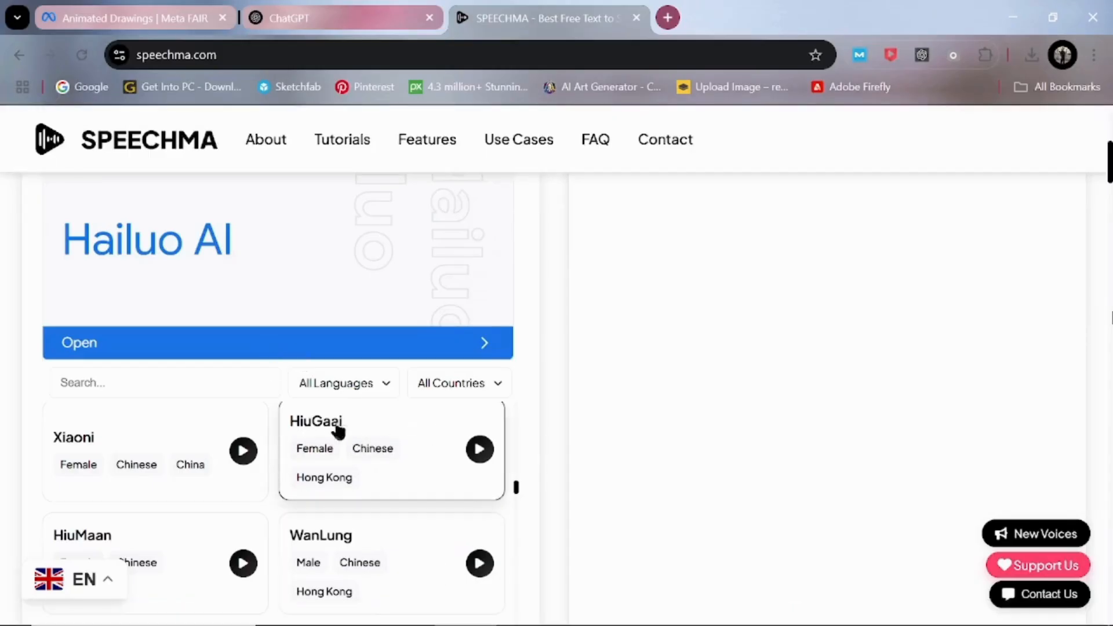
- Switch to Speechma, search the voices for "mais" and select the Maisie voice
left_click(171, 381)
type("mais")
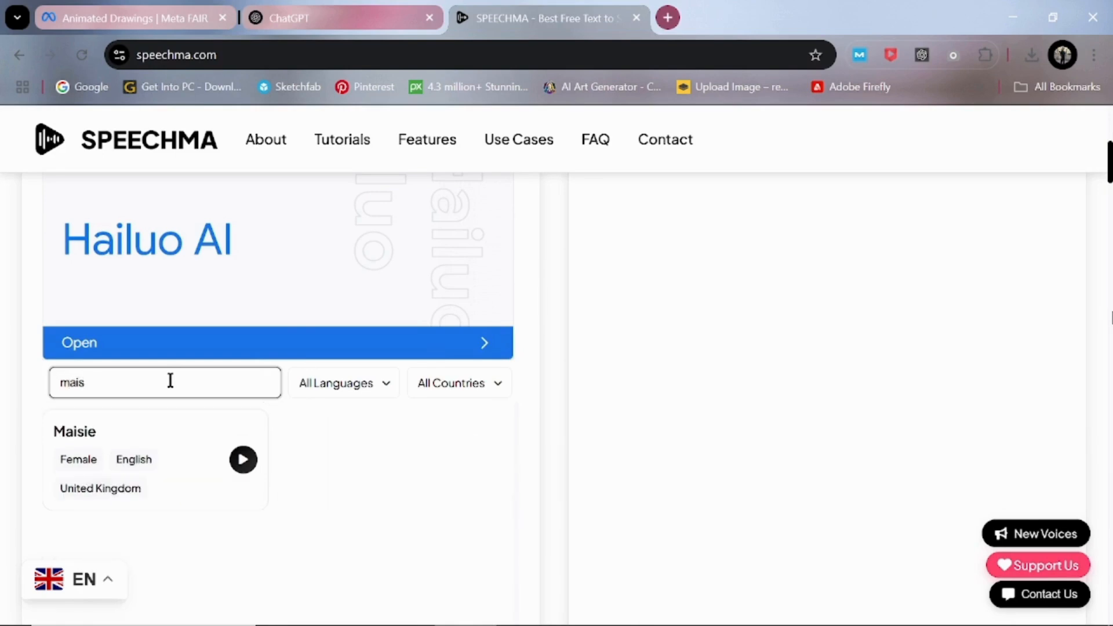
left_click(130, 450)
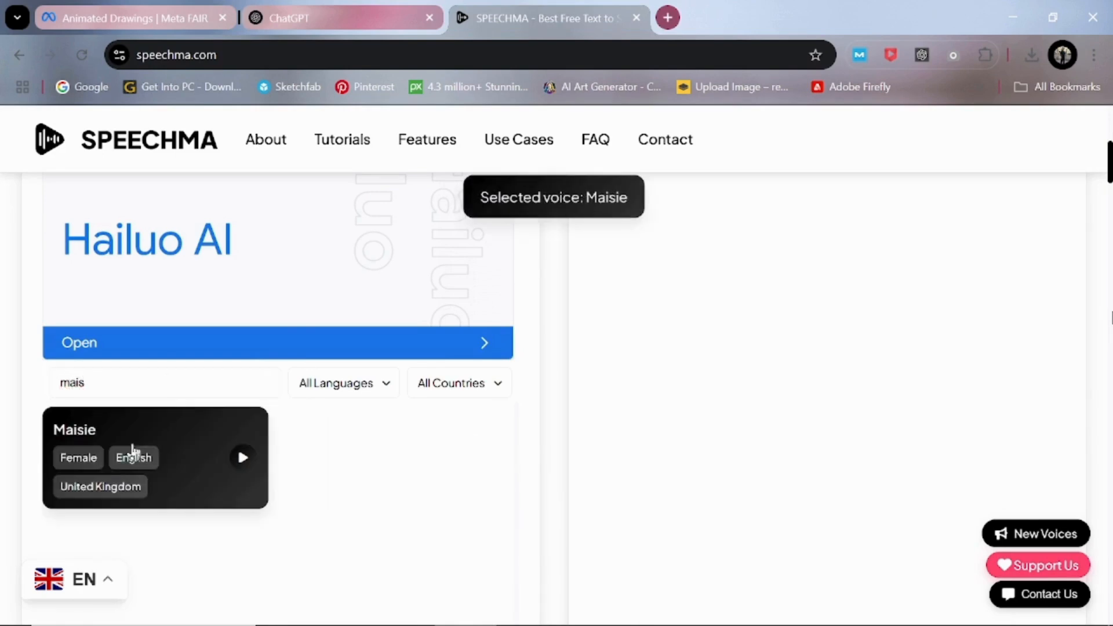
- Enter the apple's dialogue as Speechma's input text, fill in the captcha code and generate the audio with the Maisie voice
scroll(312, 278, "up", 7)
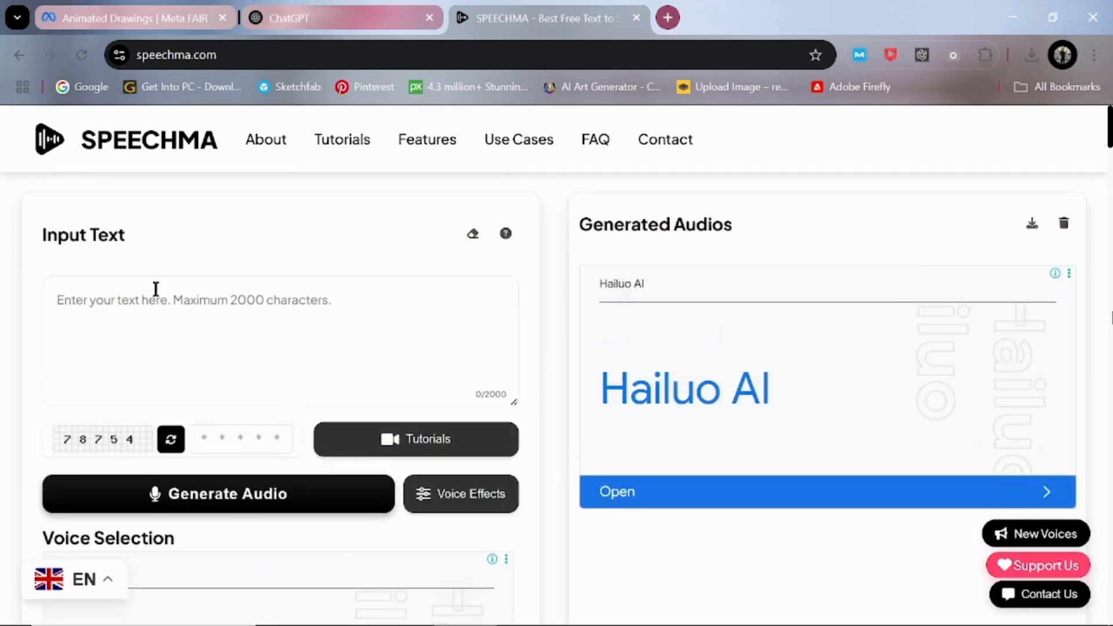
left_click(143, 312)
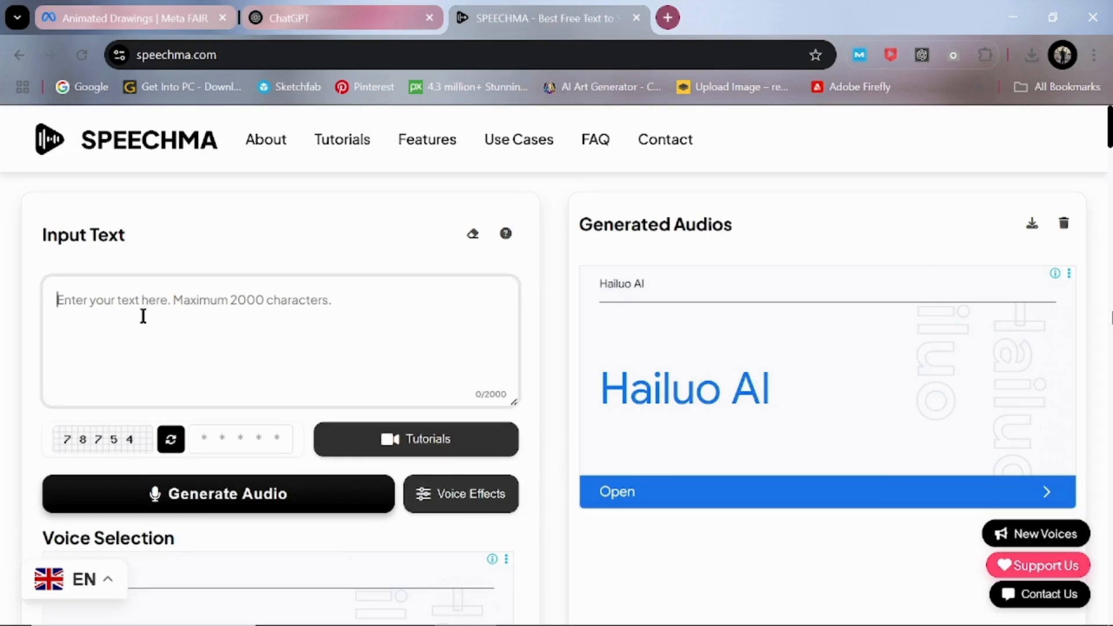
type("\"Hello, friends! I'm Apple — red, round, and super crunchy! I help keep you healthy and strong. An apple a day keeps the doctor away!\"")
left_click(199, 440)
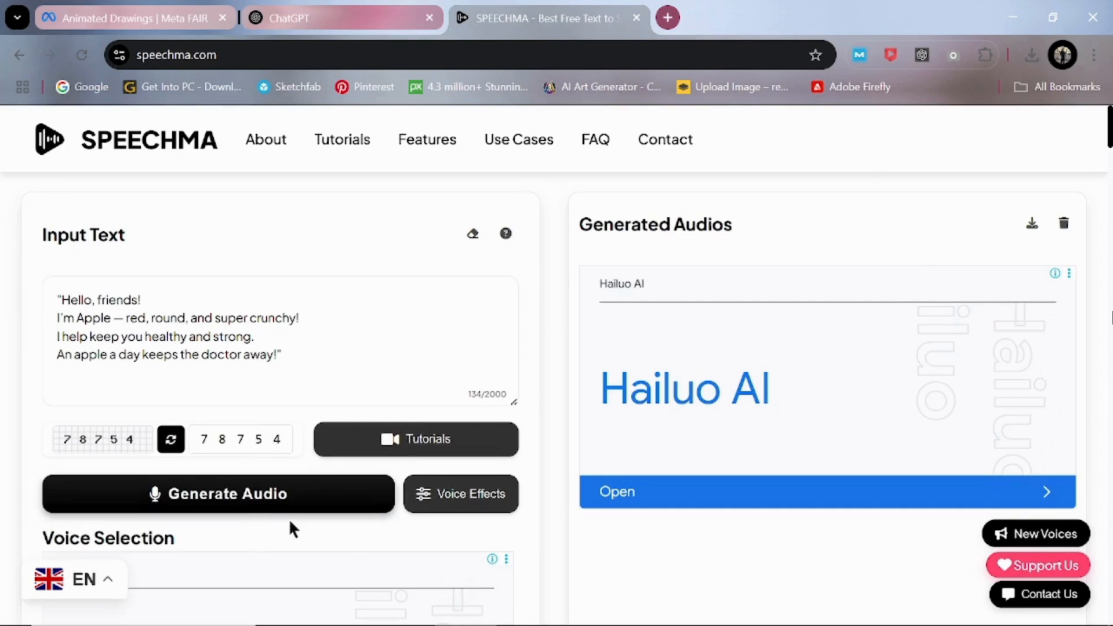
scroll(247, 503, "down", 2)
scroll(248, 499, "up", 2)
left_click(237, 502)
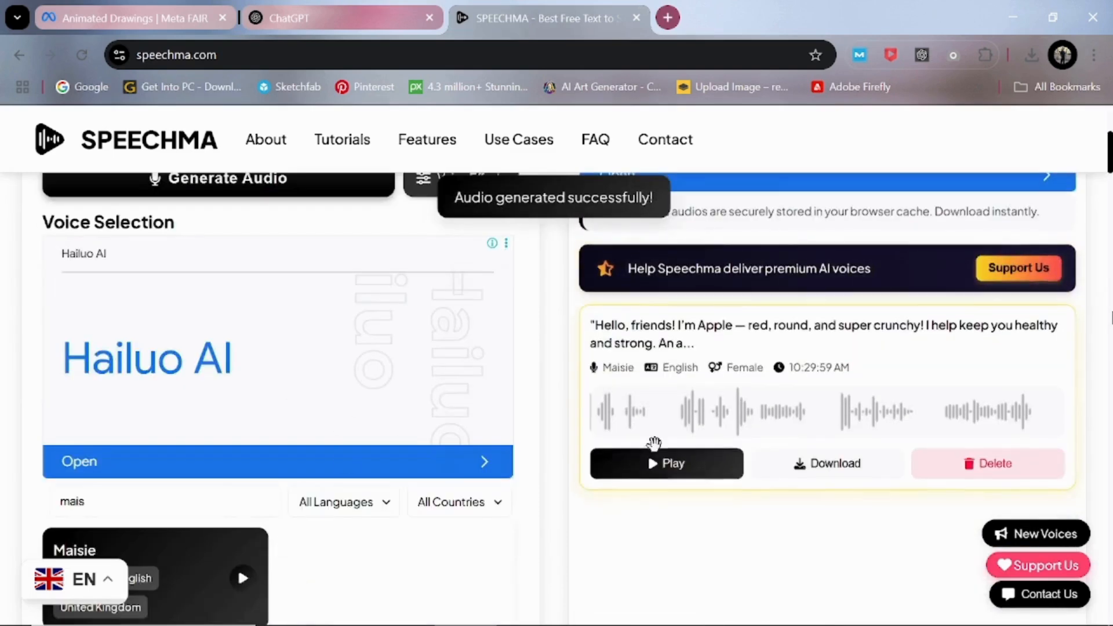
- Preview and download the apple voice-over, and add apple voiceover.mp3 to the apple dialogue page in Canva
left_click(664, 467)
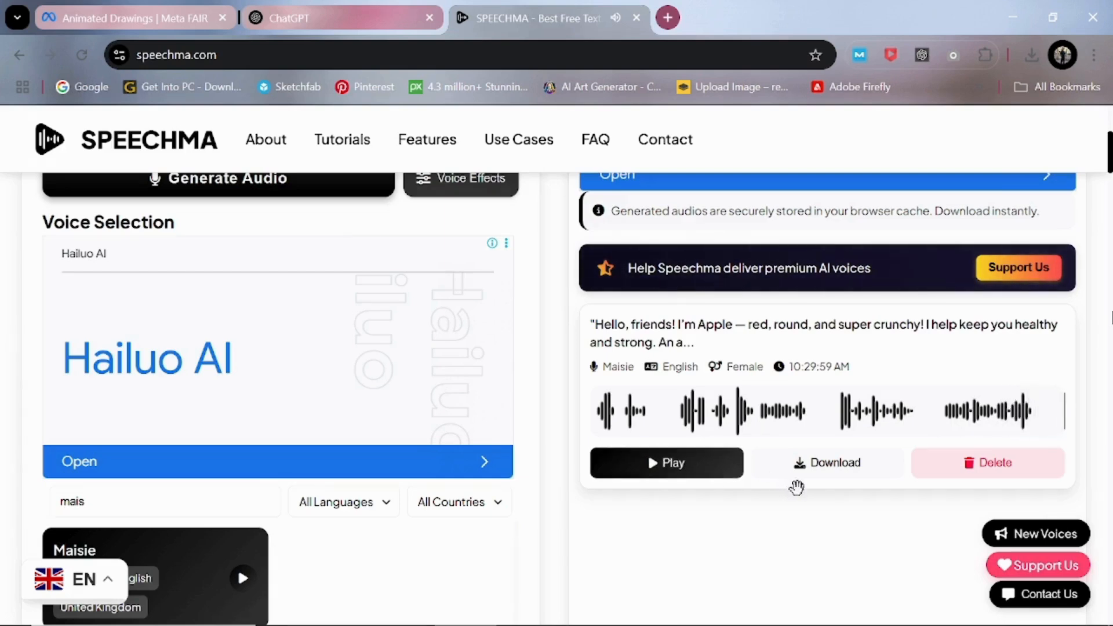
left_click(831, 473)
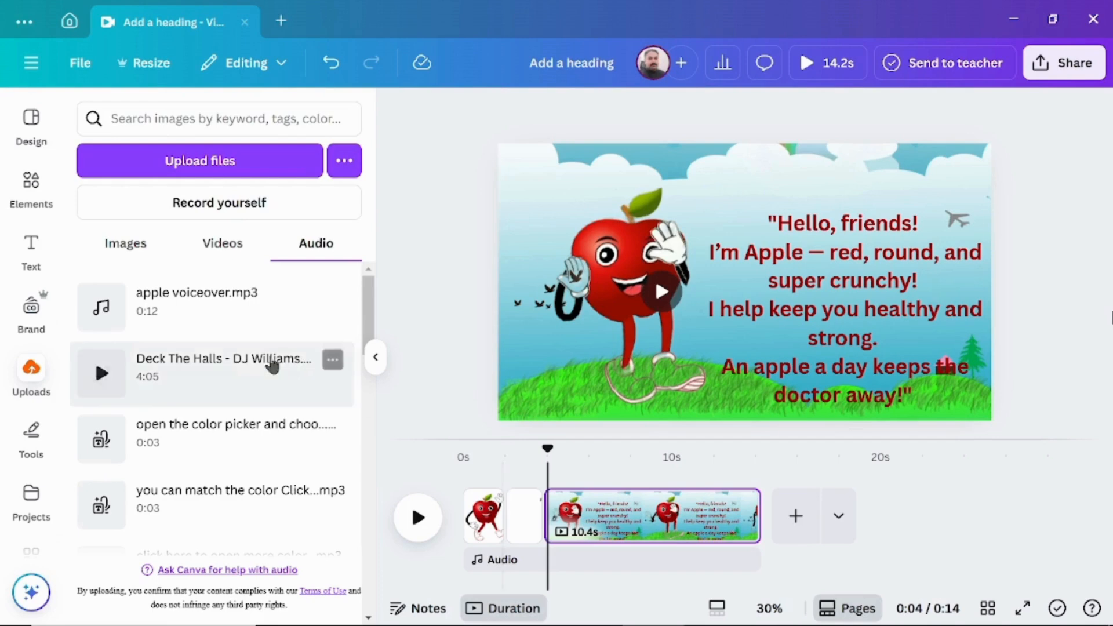
left_click(191, 323)
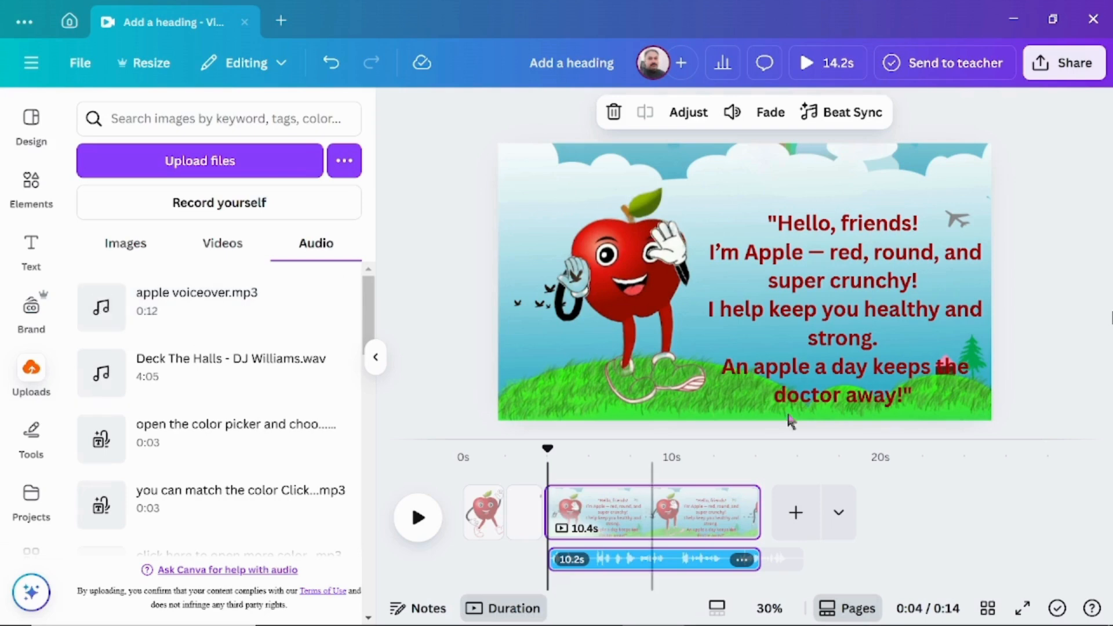
- Apply the Burst animation on enter to the apple's dialogue text and lower its intensity close to the minimum, previewing the timing
left_click(853, 293)
left_click(980, 118)
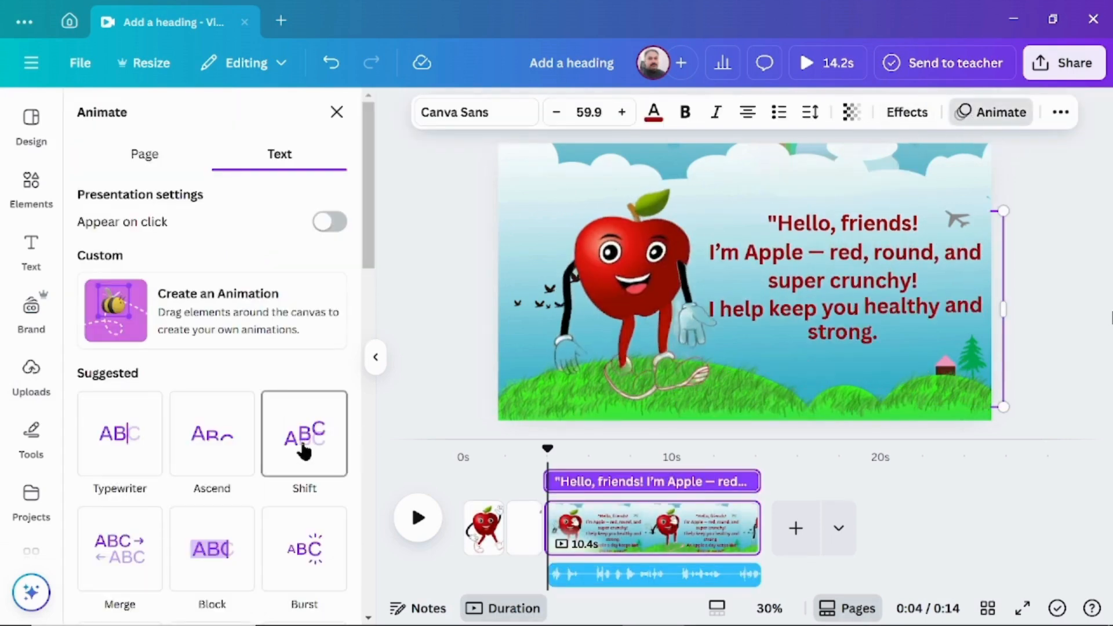
left_click(307, 560)
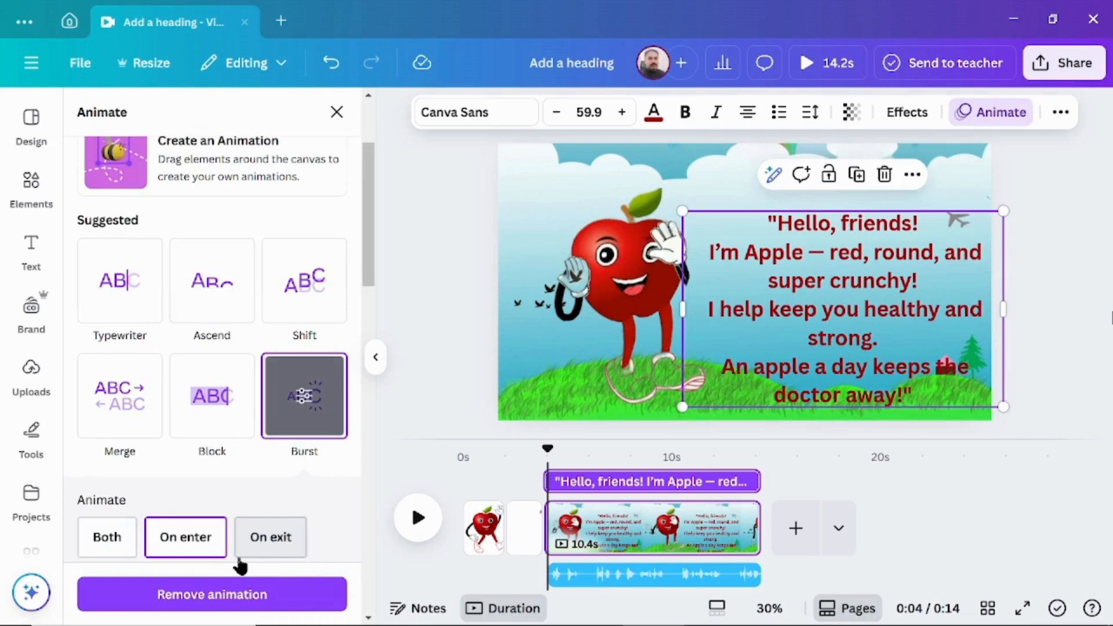
scroll(242, 562, "down", 3)
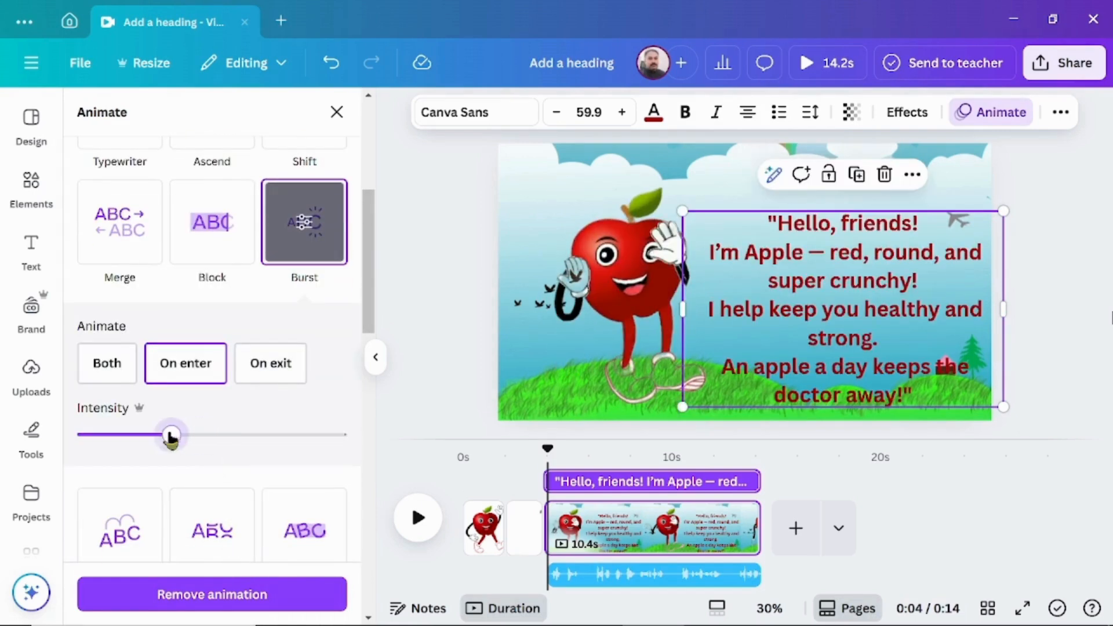
left_click_drag(174, 436, 141, 436)
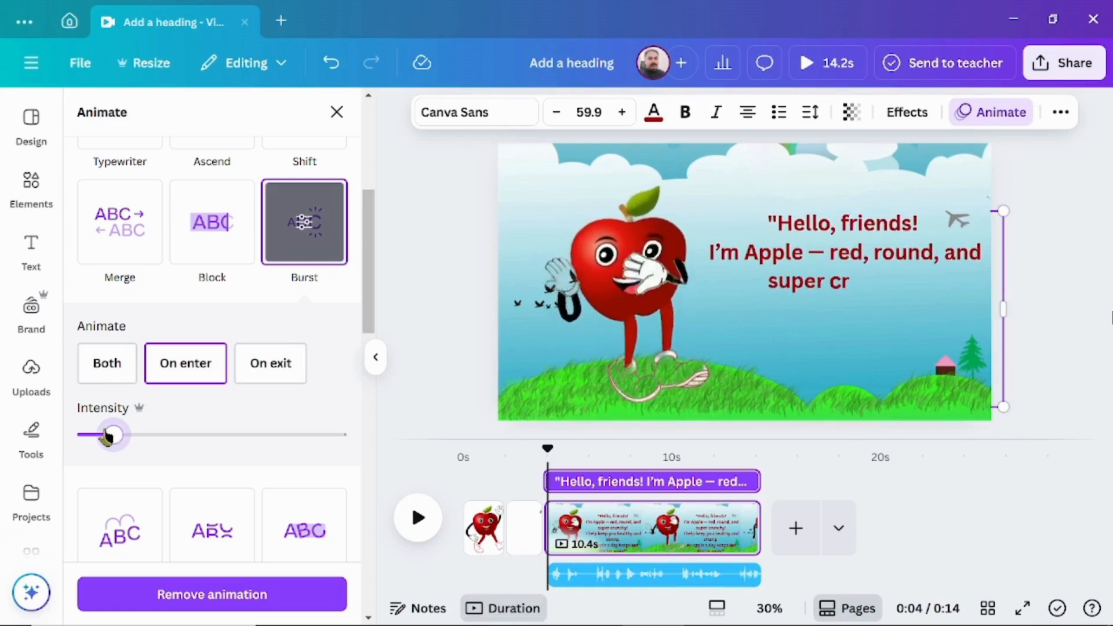
left_click_drag(110, 436, 106, 436)
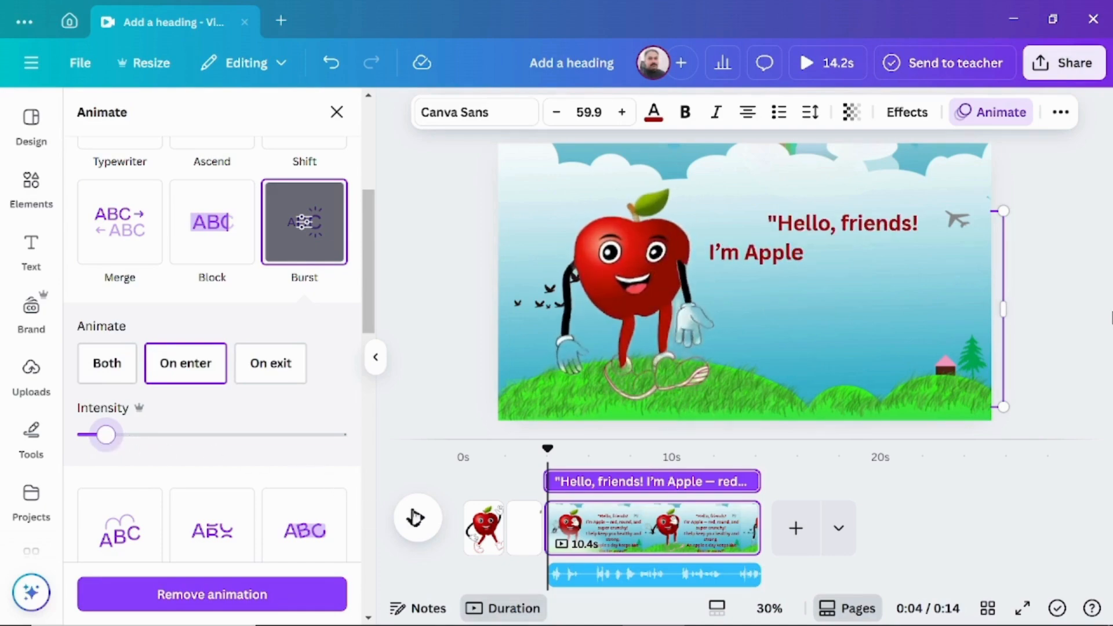
left_click(416, 518)
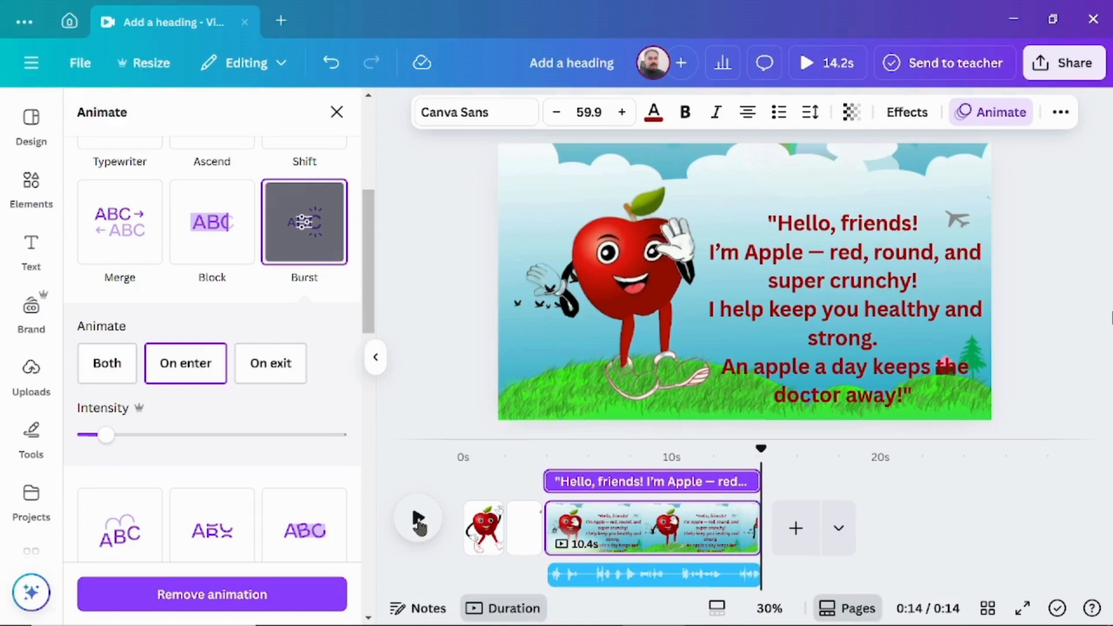
left_click_drag(112, 446, 91, 436)
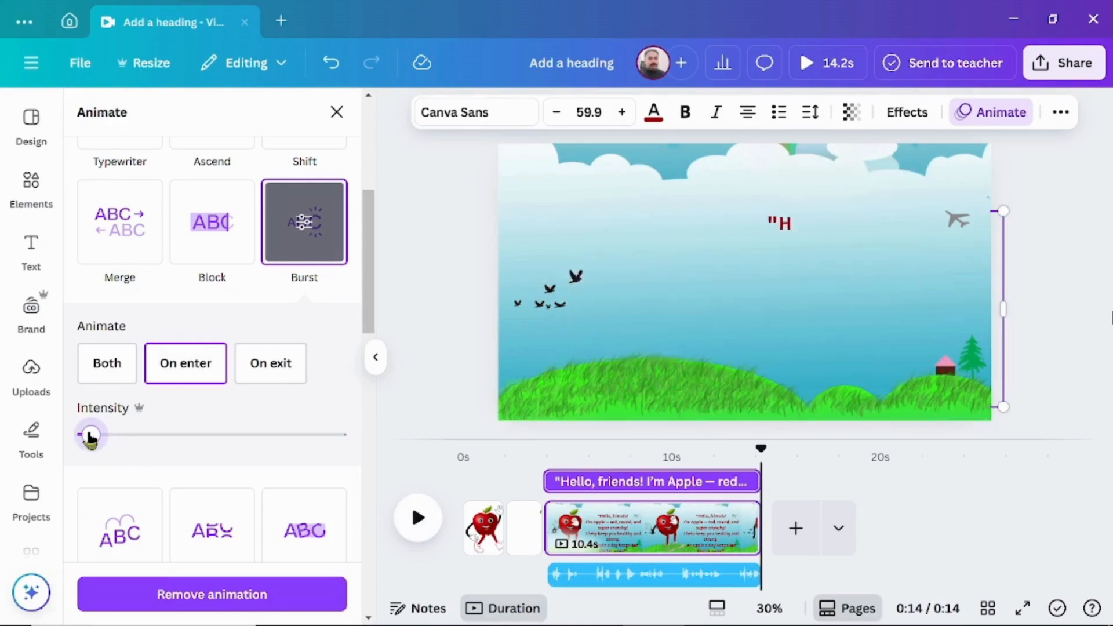
- Extend the apple scene with a short additional apple page and add a new blank page after it
left_click(763, 528)
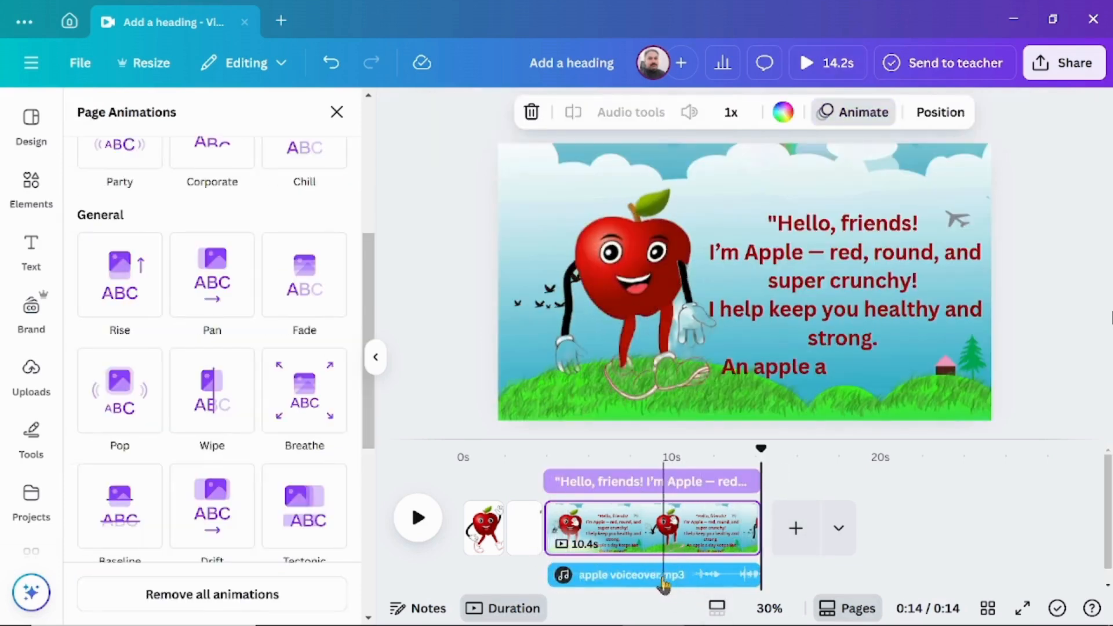
left_click(796, 528)
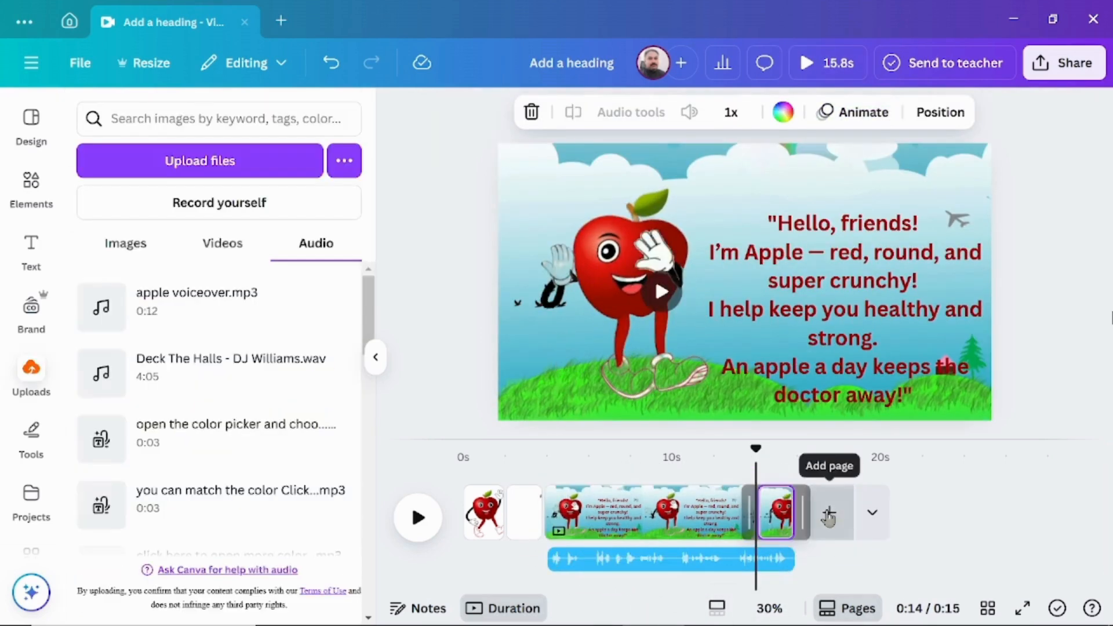
left_click(829, 514)
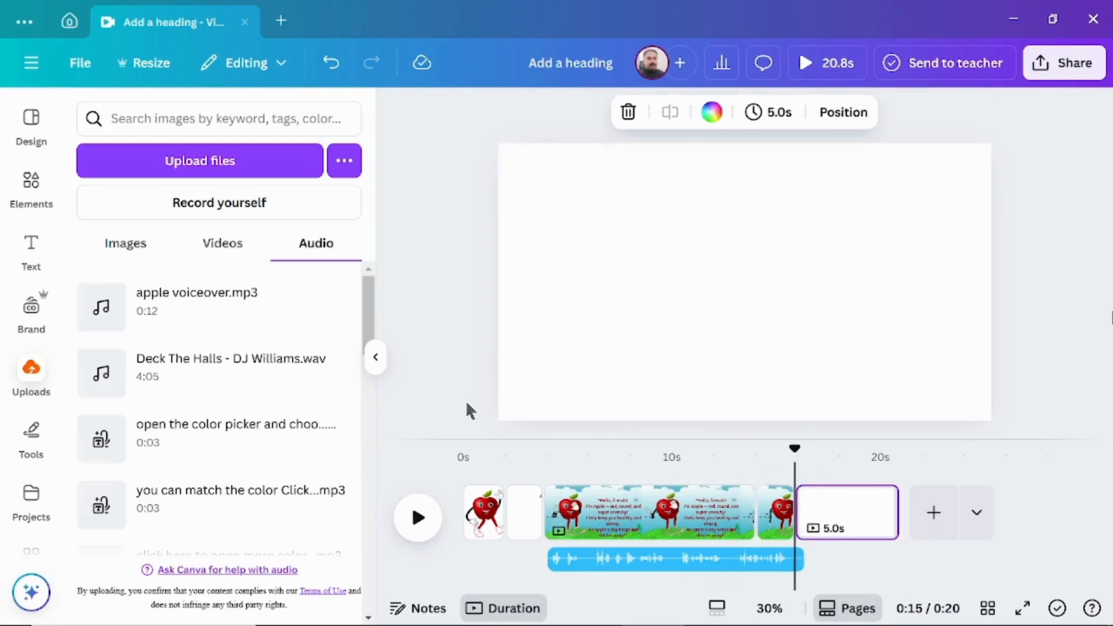
- Fill the blank page with the sunny meadow and yellow bunny cartoon background and extend the page duration to 17.7 s
left_click(38, 204)
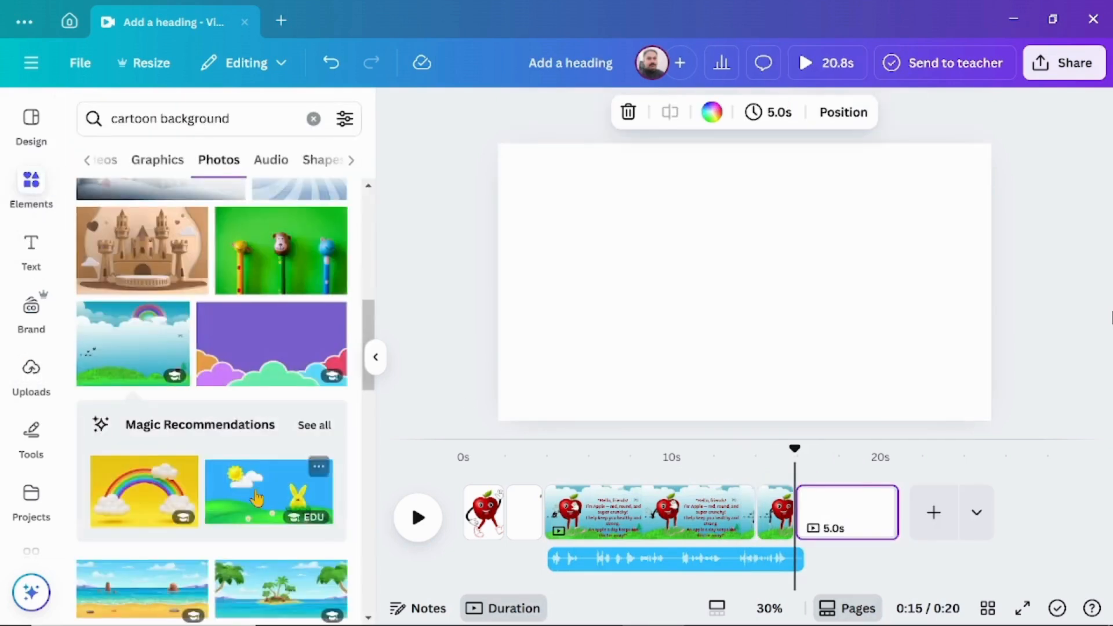
left_click(251, 472)
left_click_drag(682, 324, 651, 294)
left_click_drag(931, 360, 1048, 421)
left_click_drag(895, 528, 1112, 528)
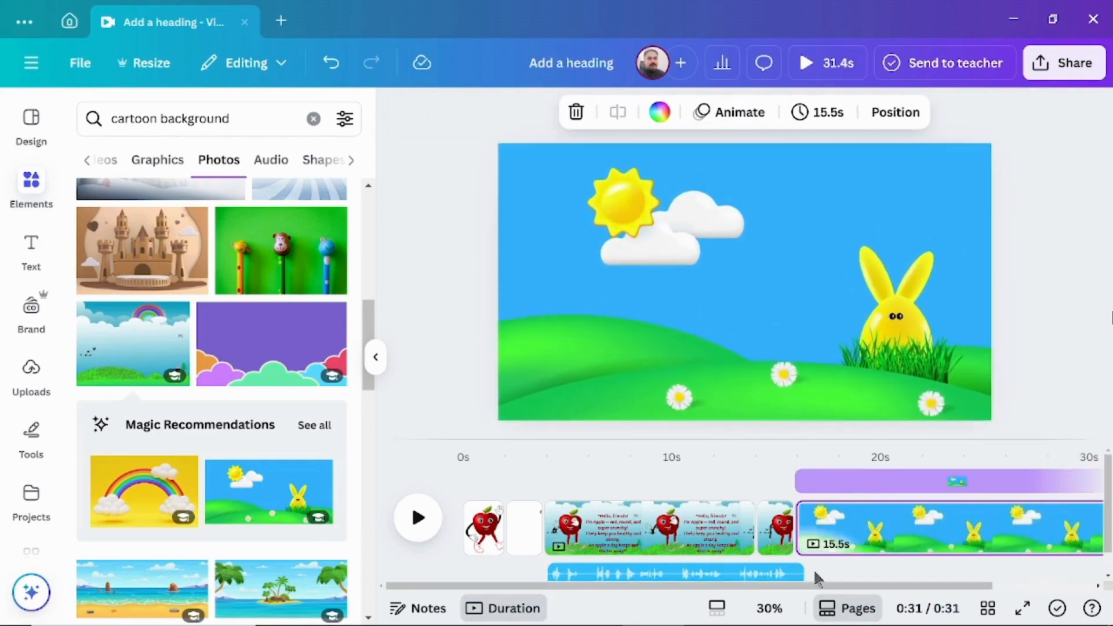
left_click_drag(803, 586, 903, 588)
left_click_drag(994, 528, 1041, 529)
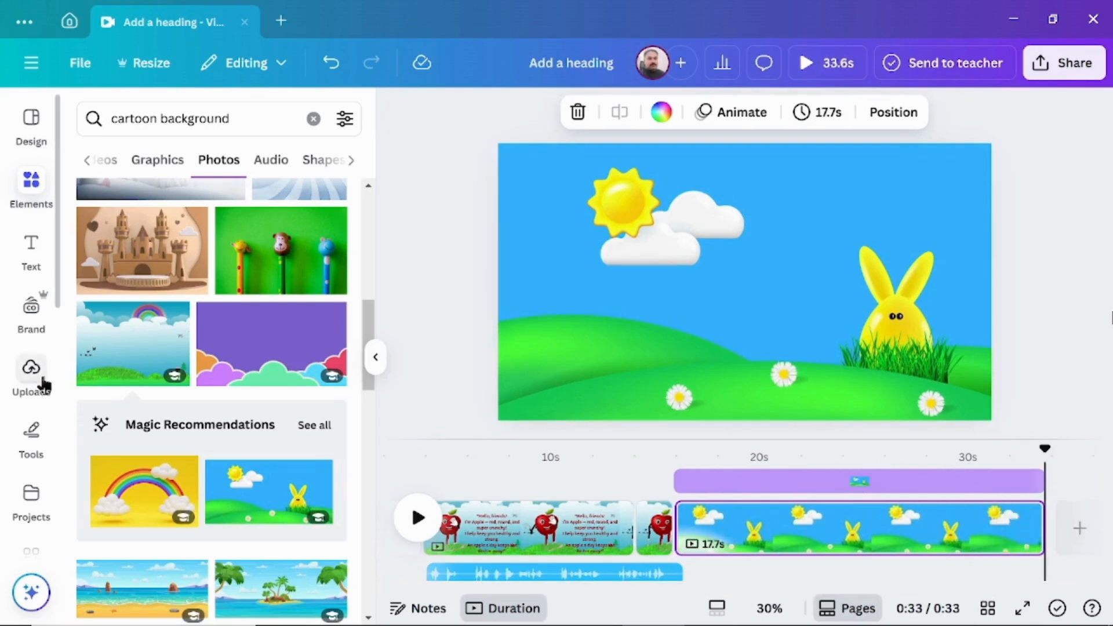
- Add the uploaded banana animation video to the meadow page and remove its background
left_click(43, 397)
left_click(136, 246)
left_click(216, 246)
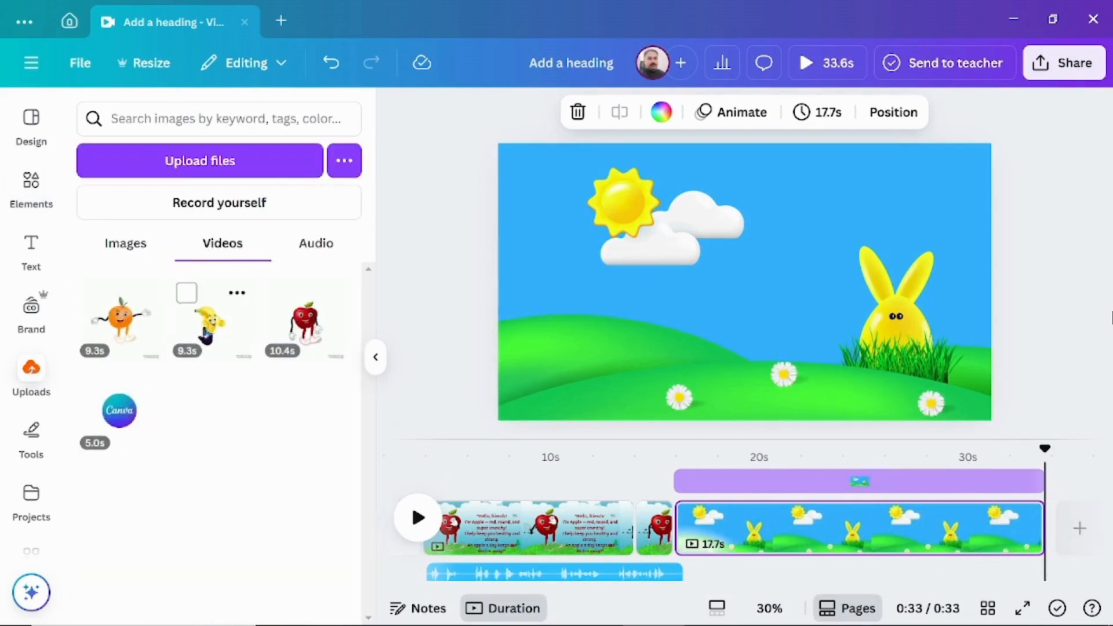
left_click(210, 323)
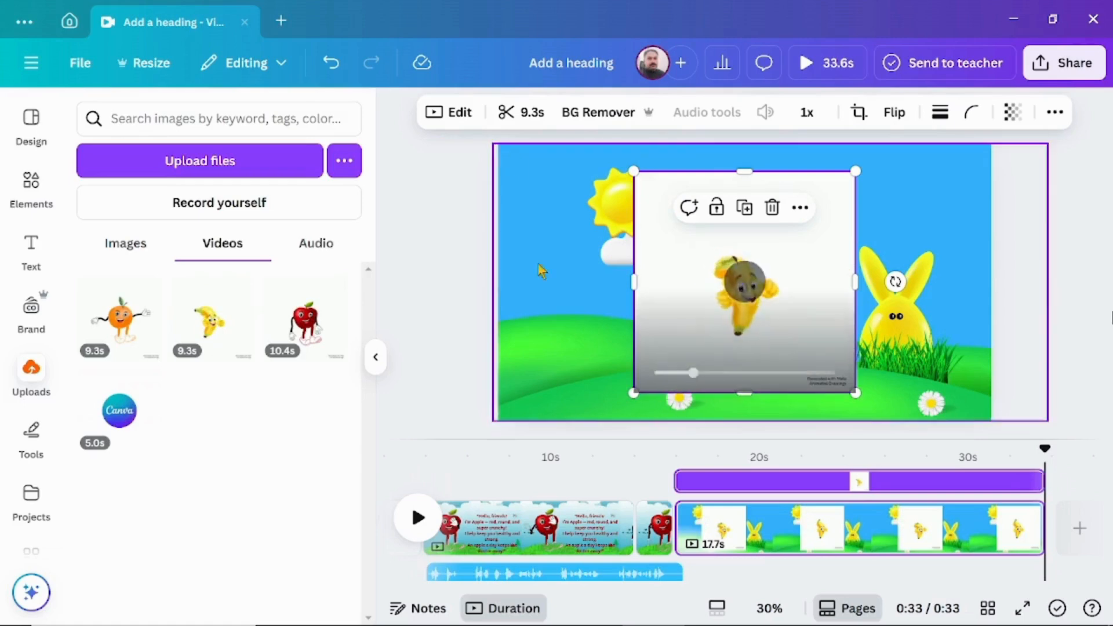
left_click(593, 113)
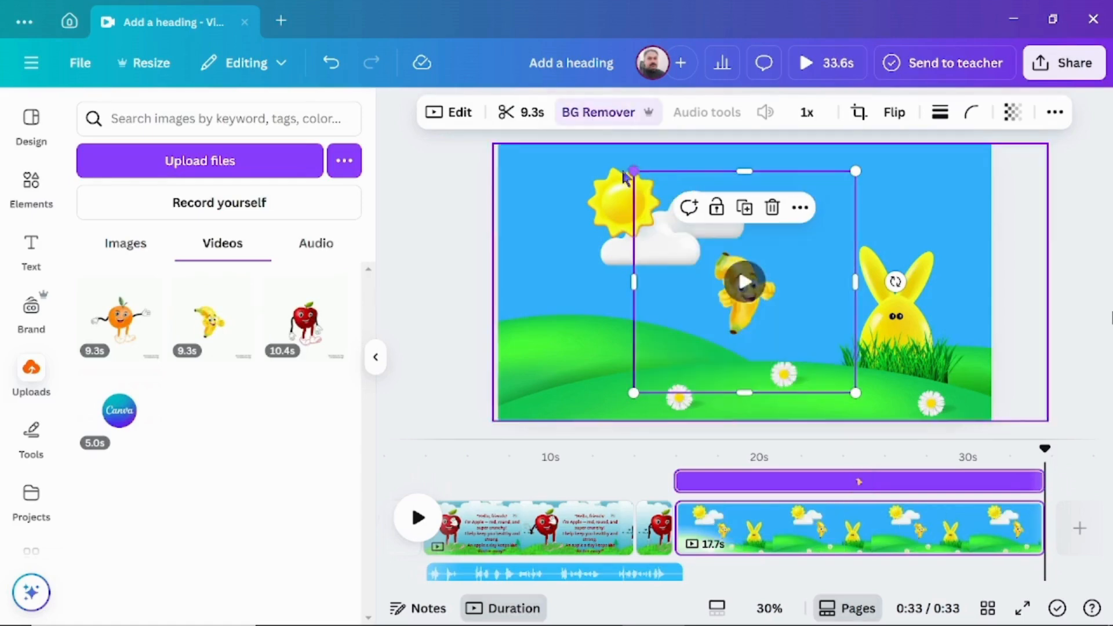
- Enlarge the banana and place it on the hill in the left part of the meadow scene
mouse_move(800, 317)
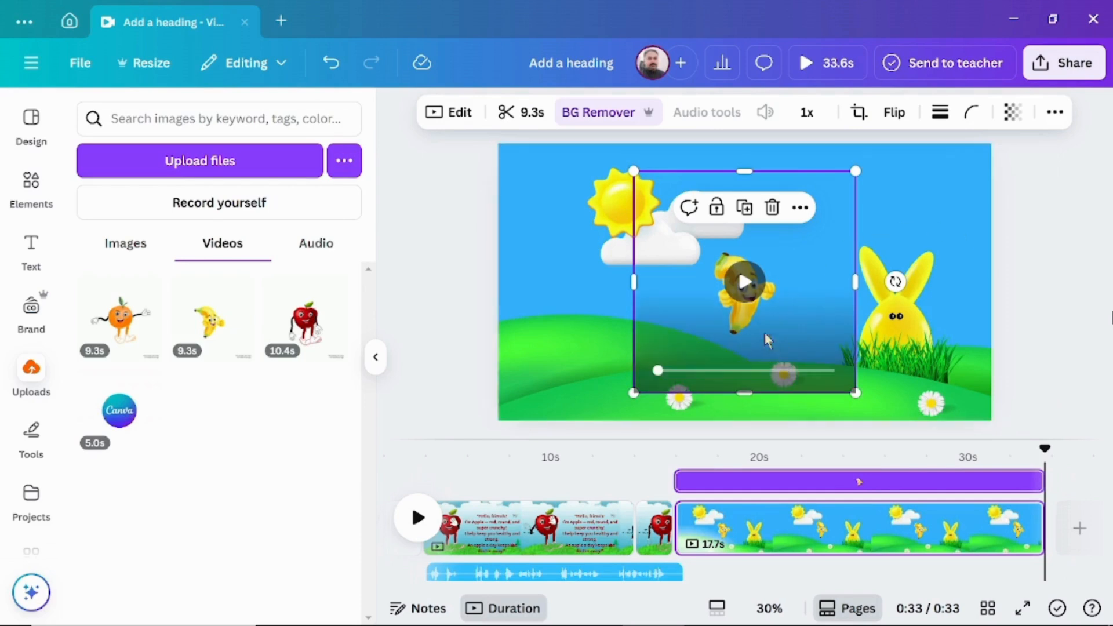
left_click_drag(765, 345, 721, 371)
left_click_drag(589, 199, 507, 171)
left_click_drag(684, 329, 607, 383)
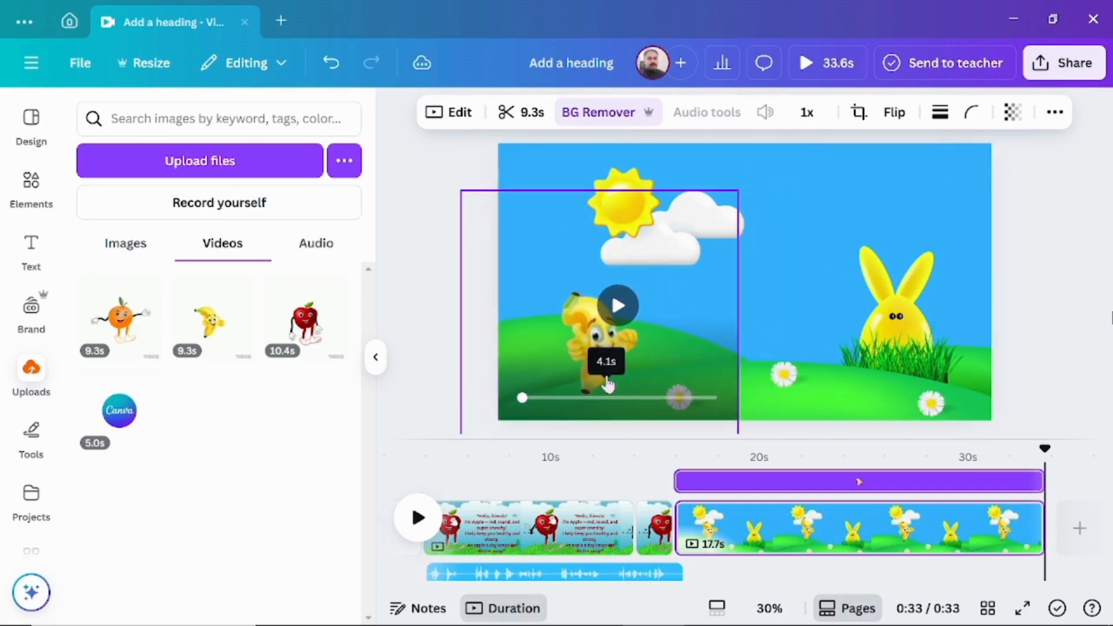
left_click(1049, 299)
left_click(678, 574)
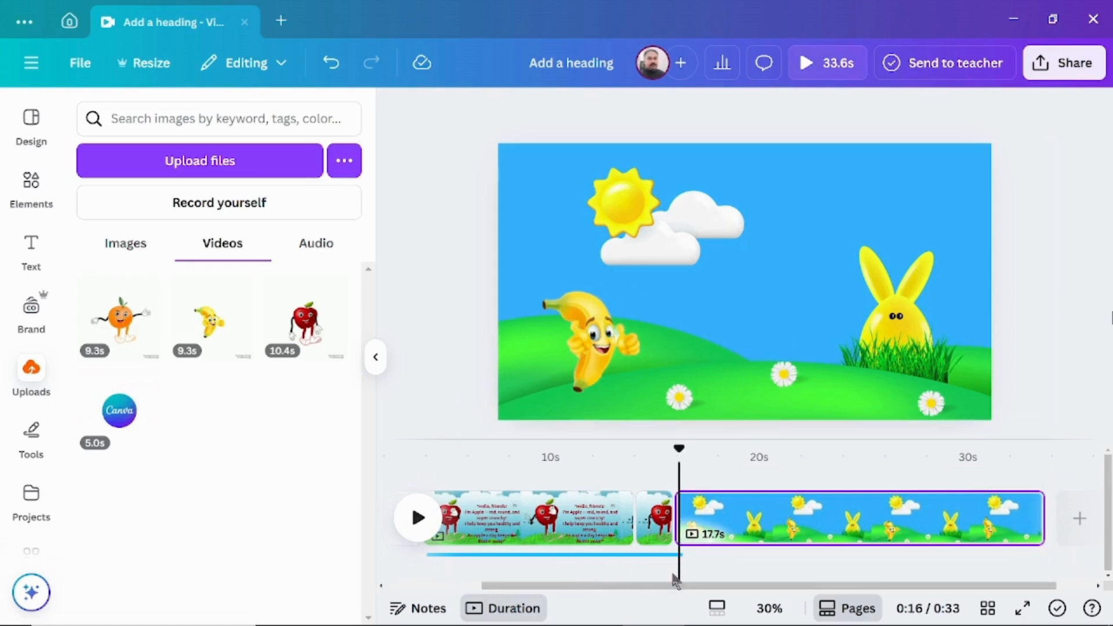
left_click(598, 342)
left_click_drag(460, 187, 373, 49)
left_click_drag(551, 279, 617, 320)
left_click(452, 382)
- Switch to ChatGPT and copy the banana's dialogue lines from Scene 3 of the script
left_click(479, 615)
left_click(528, 614)
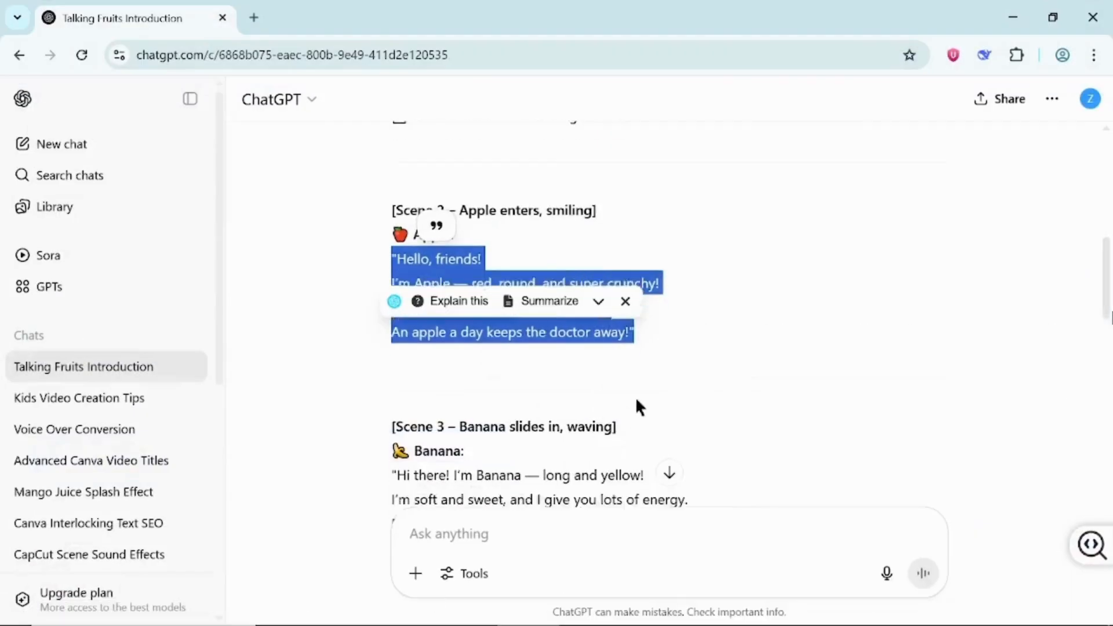
left_click_drag(596, 362, 726, 295)
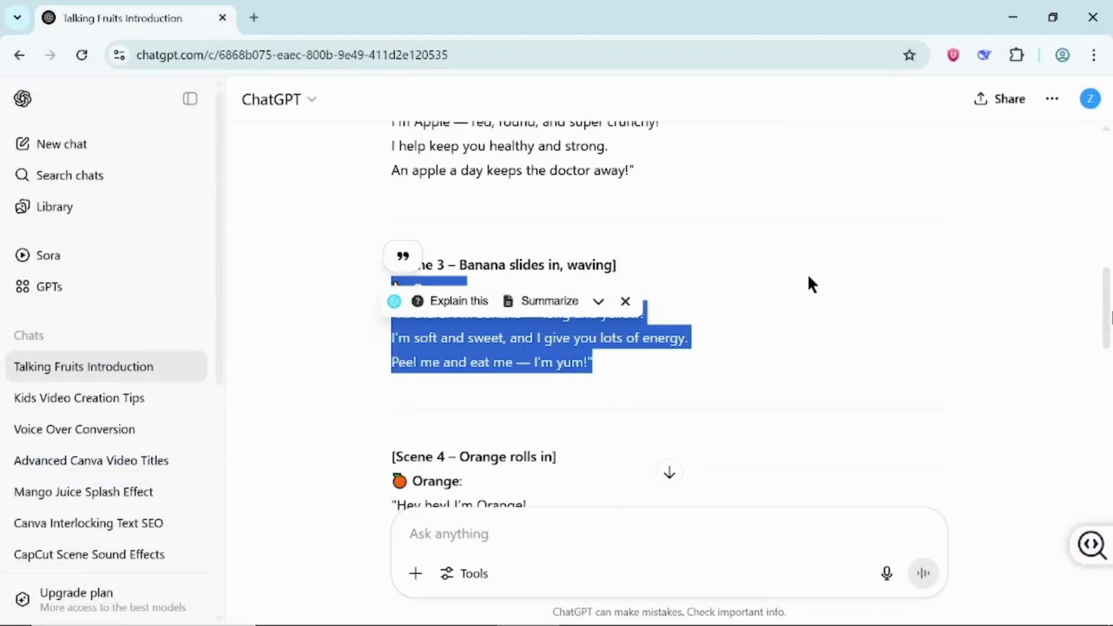
- Switch back to Canva and add a heading containing the copied banana dialogue to the meadow page
mouse_move(757, 624)
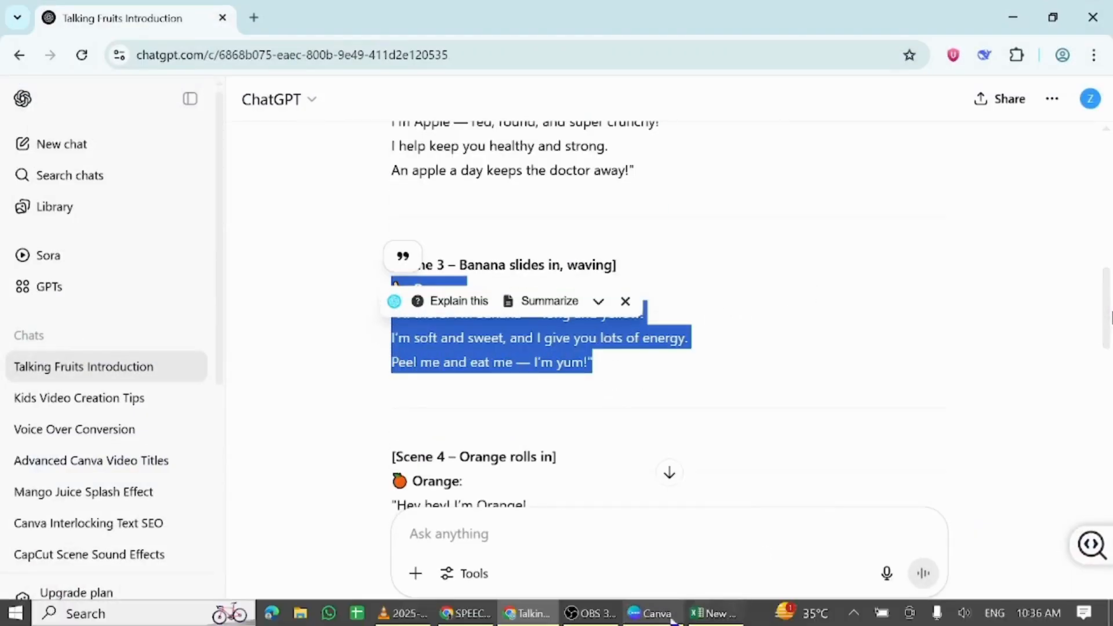
left_click(651, 614)
left_click(31, 246)
left_click(154, 345)
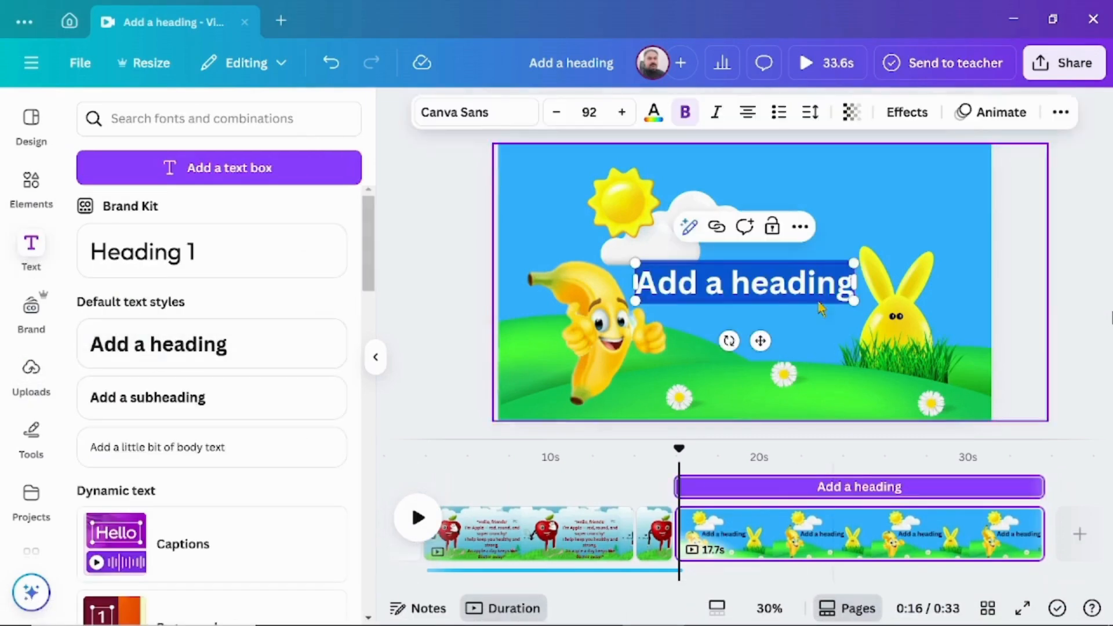
key("ctrl+v")
- Scale the banana's dialogue text down to size 63.7 and place it on the right half of the page
left_click_drag(497, 262, 650, 342)
left_click(399, 402)
left_click_drag(767, 349, 758, 234)
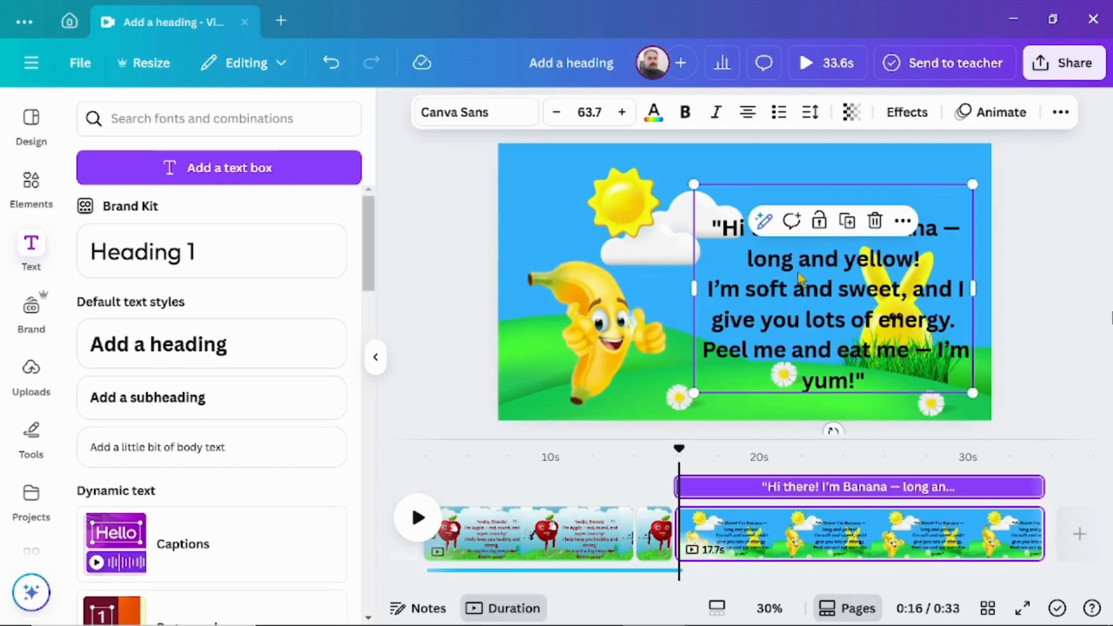
- Apply the Burst animation on enter to the banana's dialogue text and lower its intensity close to the minimum
left_click(993, 112)
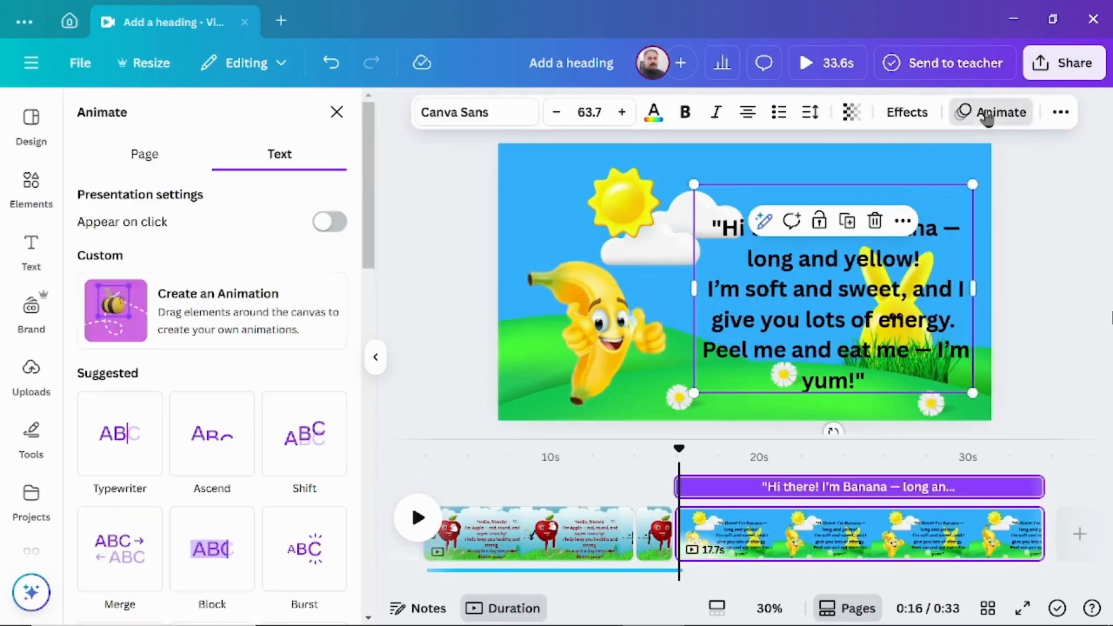
left_click(302, 539)
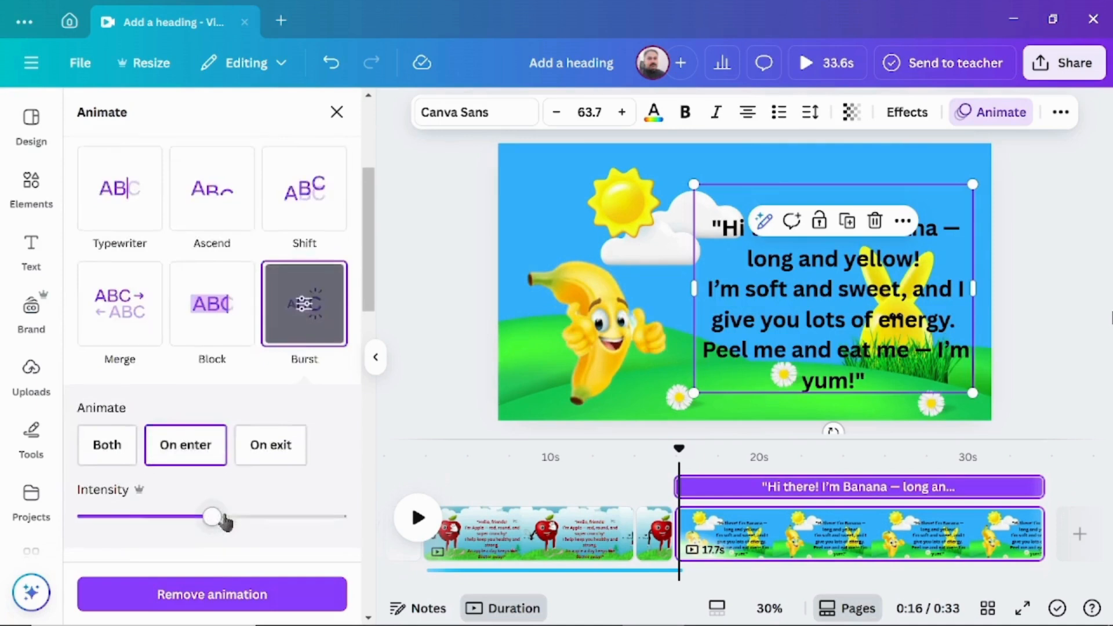
left_click_drag(105, 367, 99, 365)
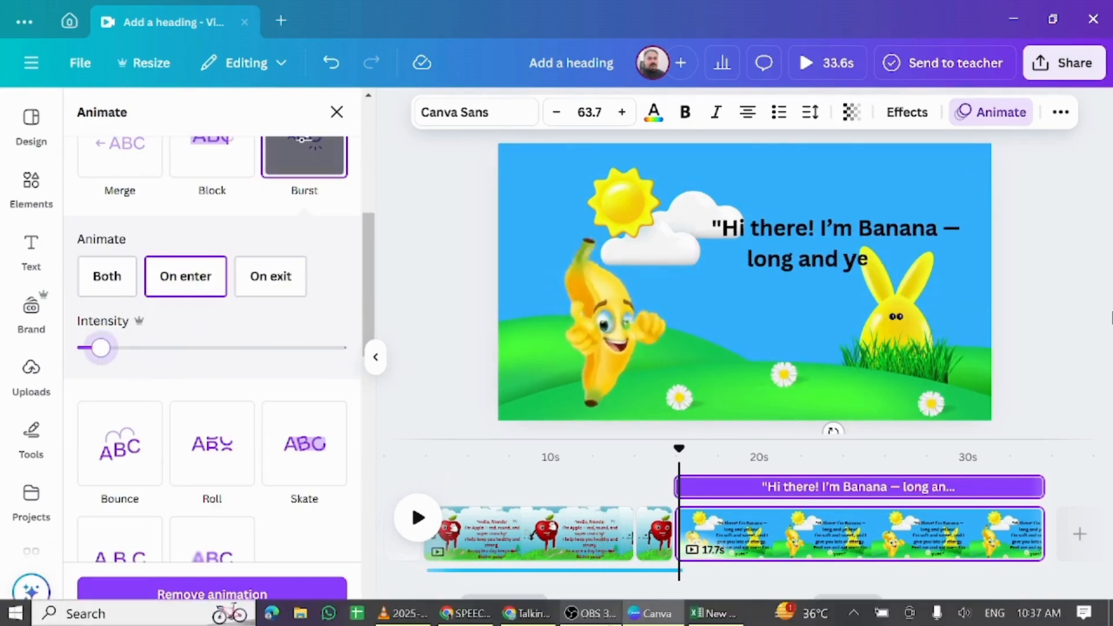
- Switch to Speechma, replace the input text with the banana's dialogue, enter the captcha code and generate the Maisie voice-over
mouse_move(526, 614)
mouse_move(466, 613)
left_click(408, 559)
scroll(407, 558, "up", 4)
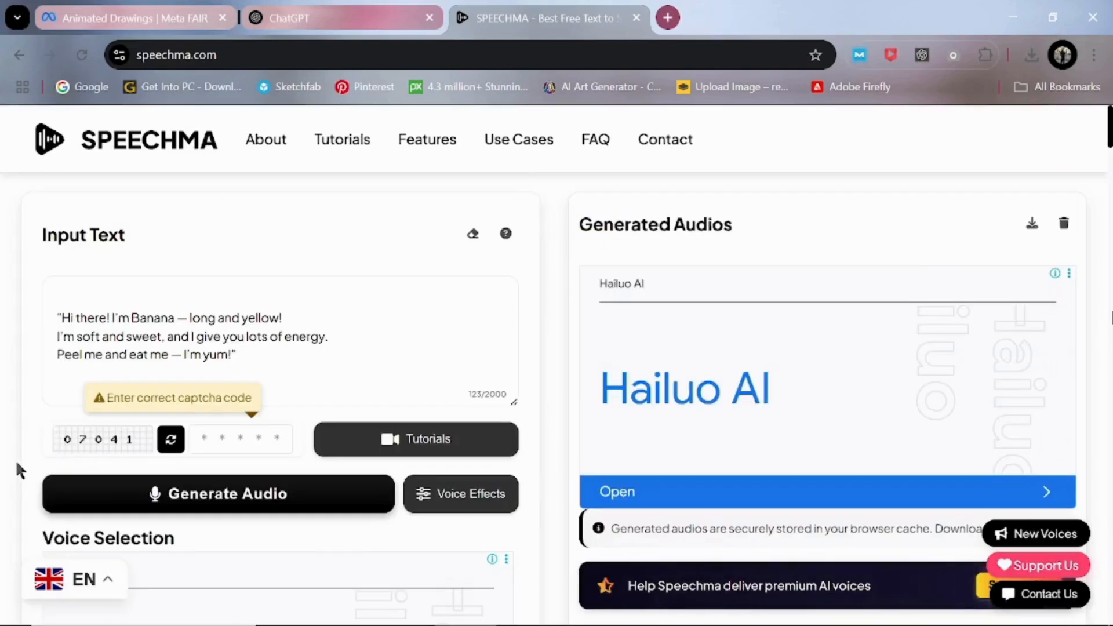
type("07041")
left_click(251, 495)
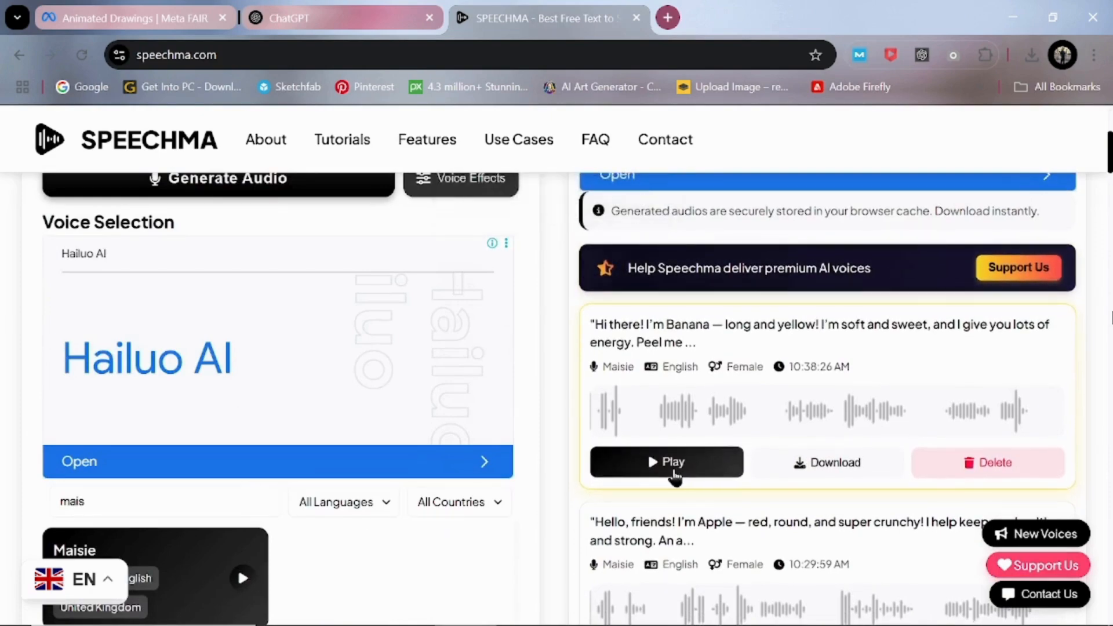
- Play the generated banana voice-over to check it and download the audio
left_click(663, 464)
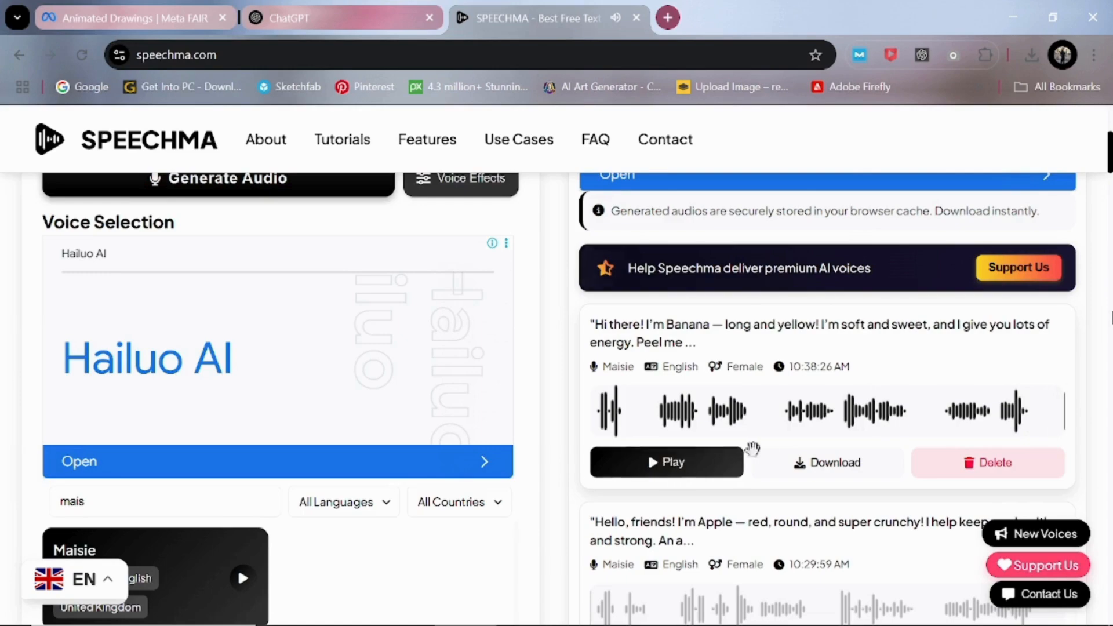
left_click(812, 468)
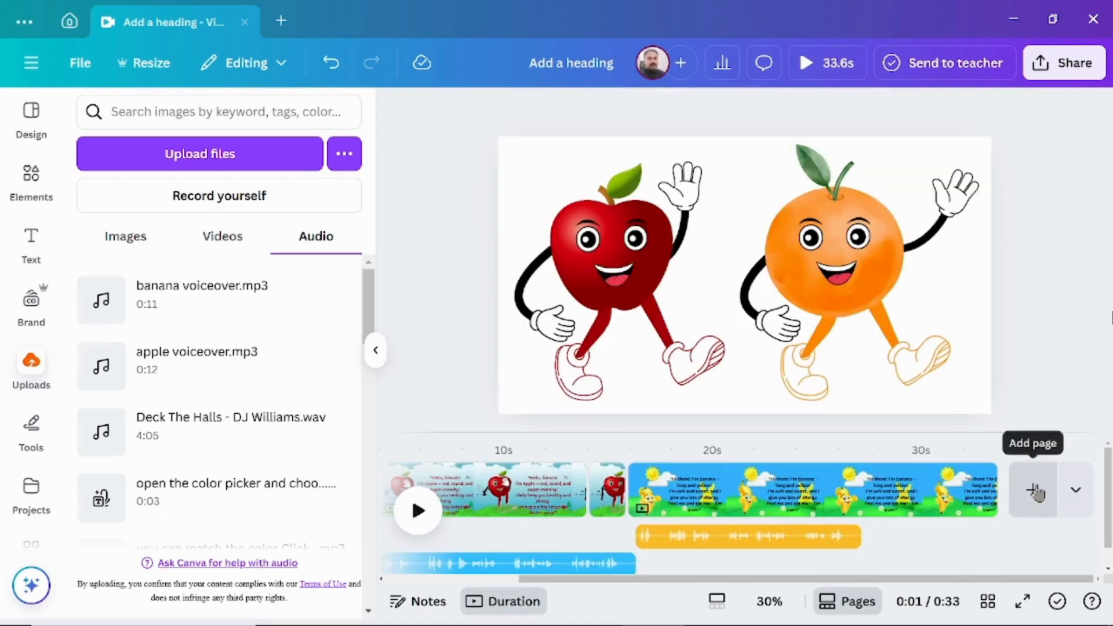
- Add a new page after the banana scene and fill it with the rainbow and hanging stars background photo
left_click(1033, 490)
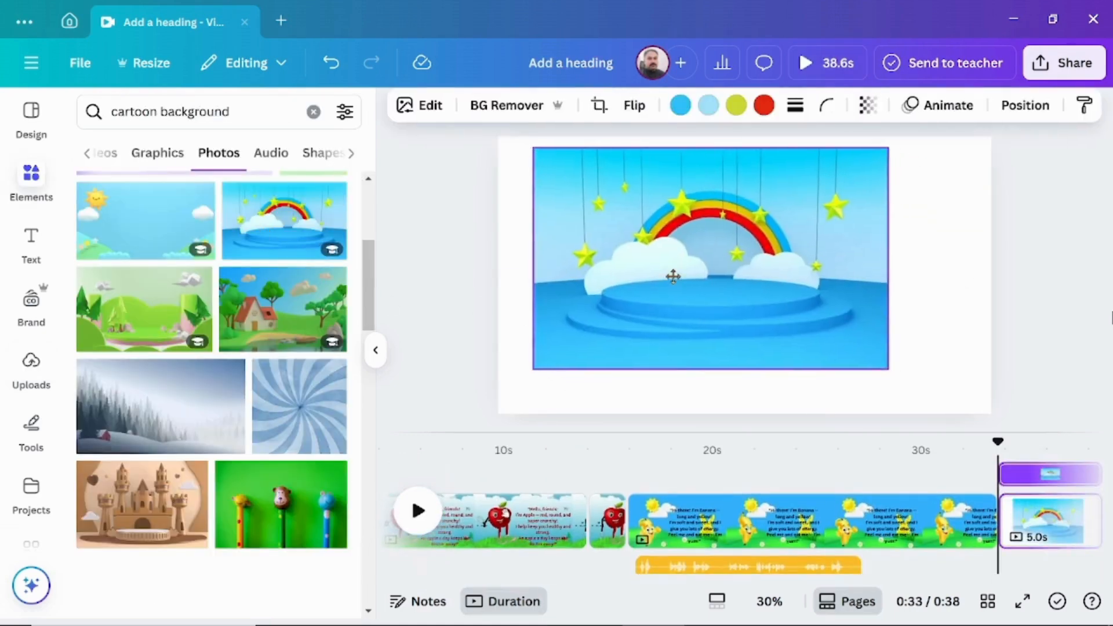
left_click_drag(673, 277, 641, 266)
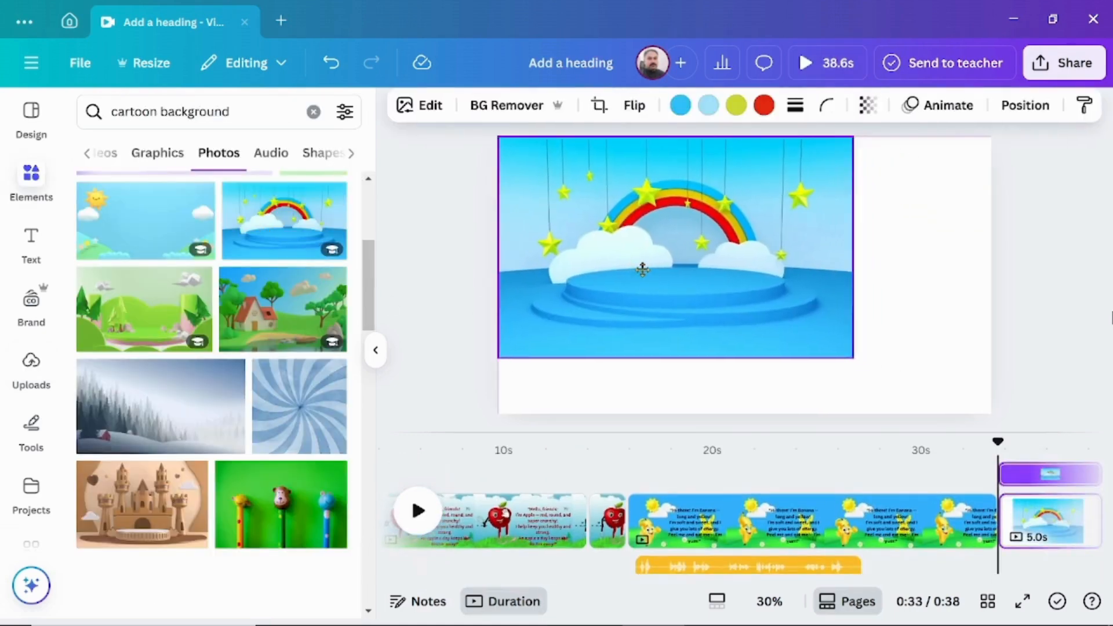
left_click_drag(848, 360, 1022, 409)
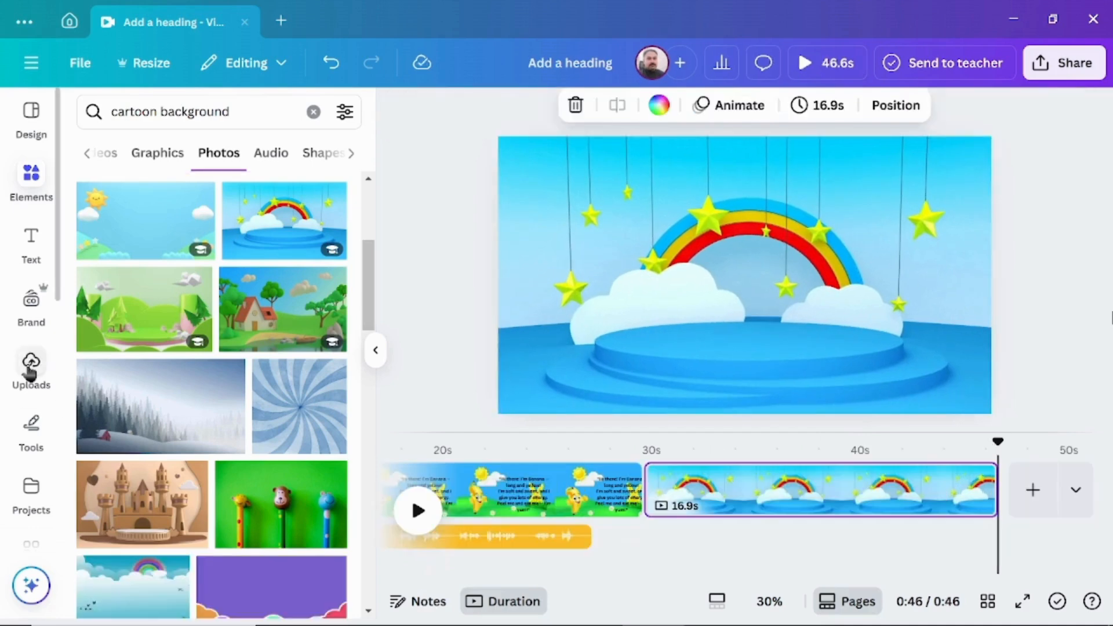
- Add the uploaded dancing orange video, remove its background, then enlarge it and position it over the blue podium
left_click(32, 369)
left_click(223, 239)
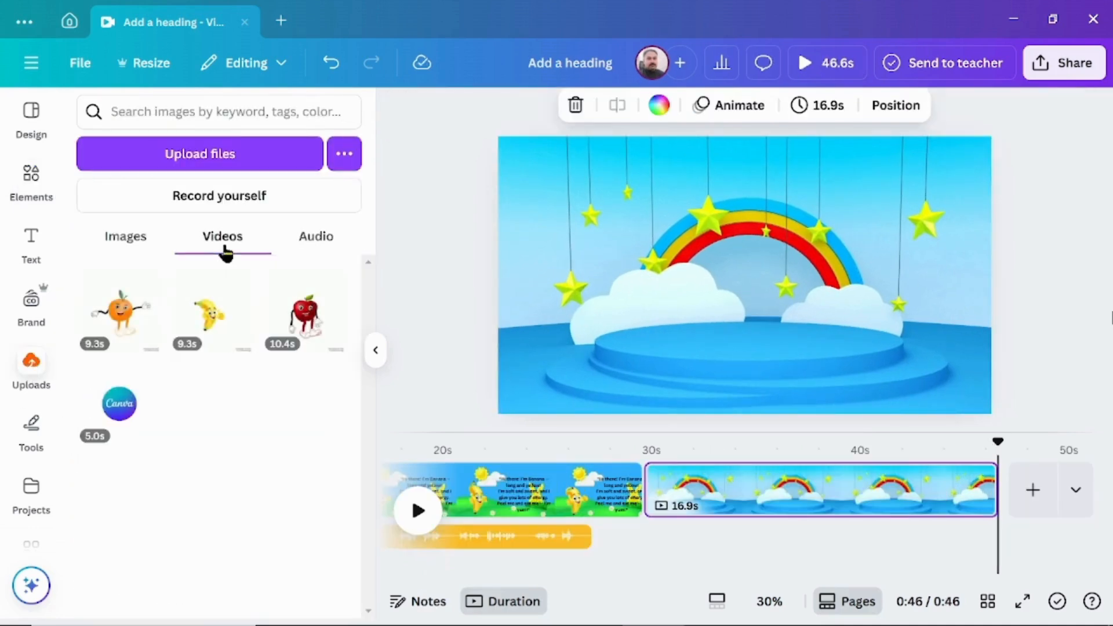
left_click(120, 317)
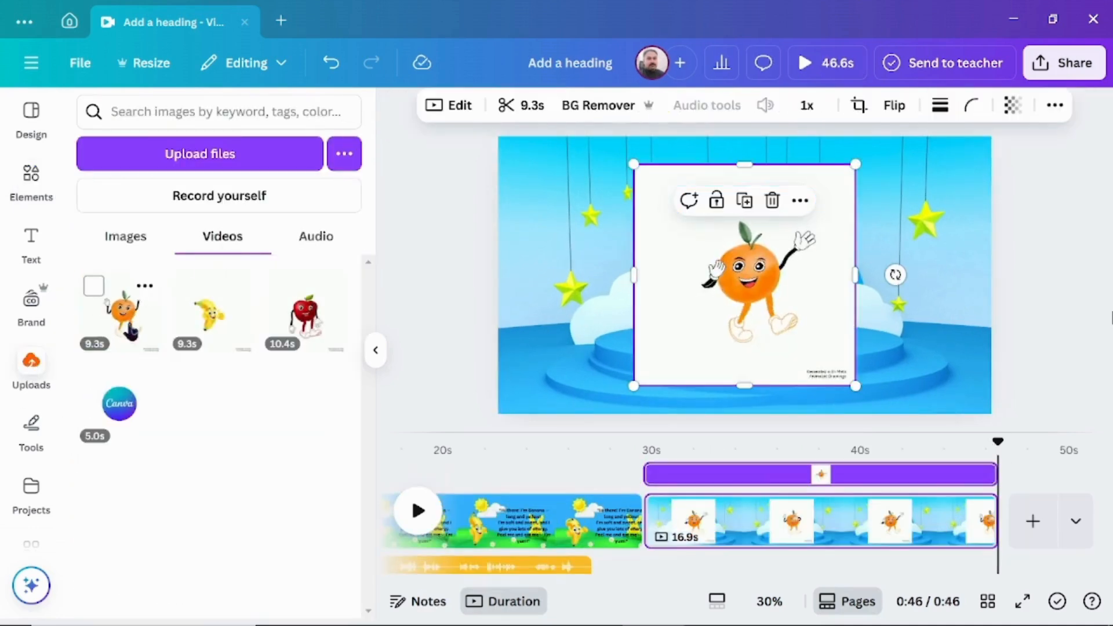
left_click(601, 107)
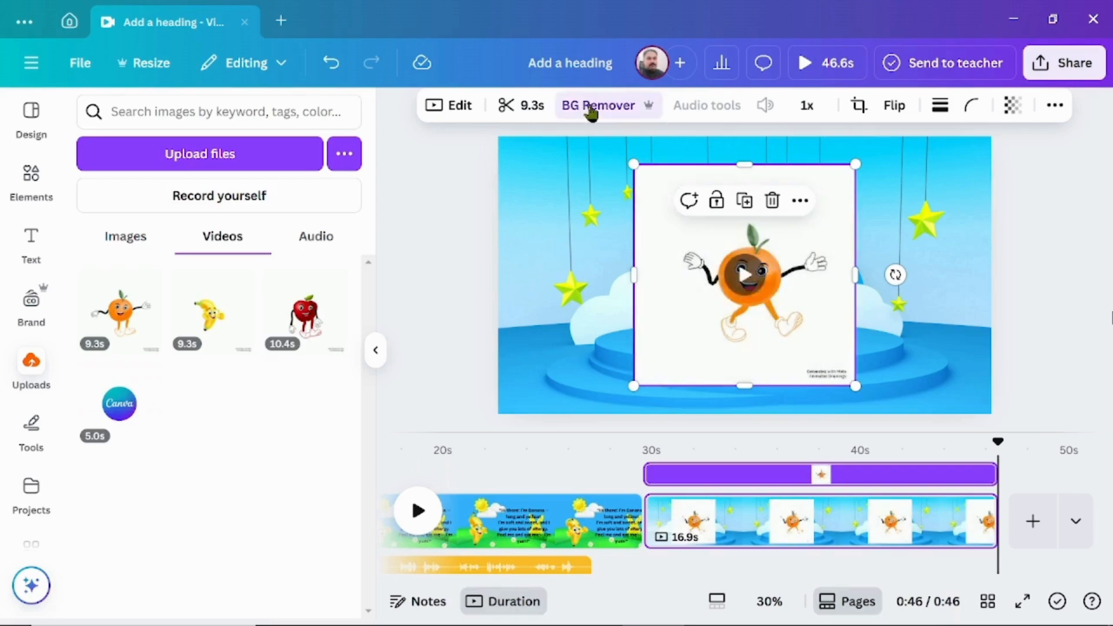
left_click_drag(634, 164, 482, 65)
left_click_drag(688, 215, 738, 255)
left_click(1025, 260)
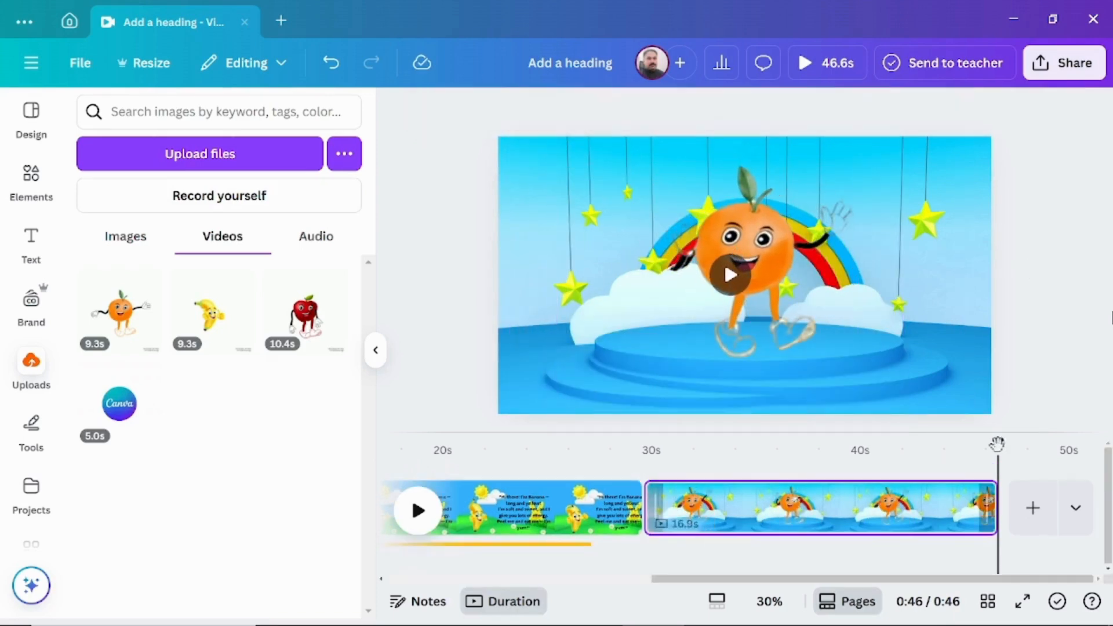
- Move the playhead to the start of the orange scene and copy the orange's Scene 4 dialogue from ChatGPT
left_click_drag(997, 447, 662, 447)
left_click(530, 611)
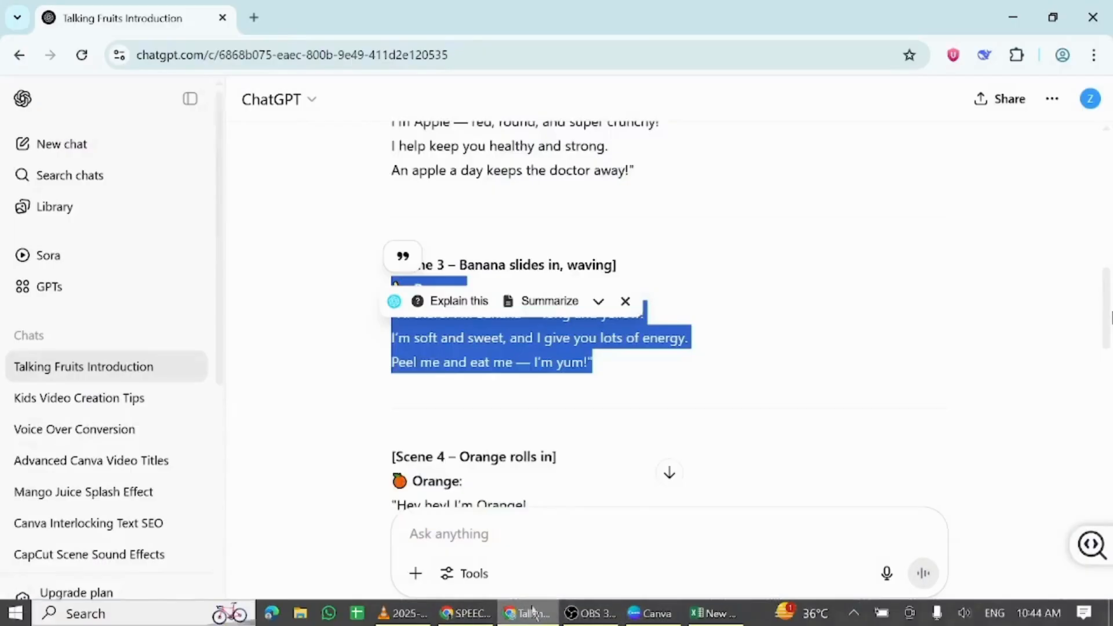
scroll(733, 410, "down", 3)
left_click(369, 394)
left_click_drag(371, 400, 692, 325)
key("ctrl+c")
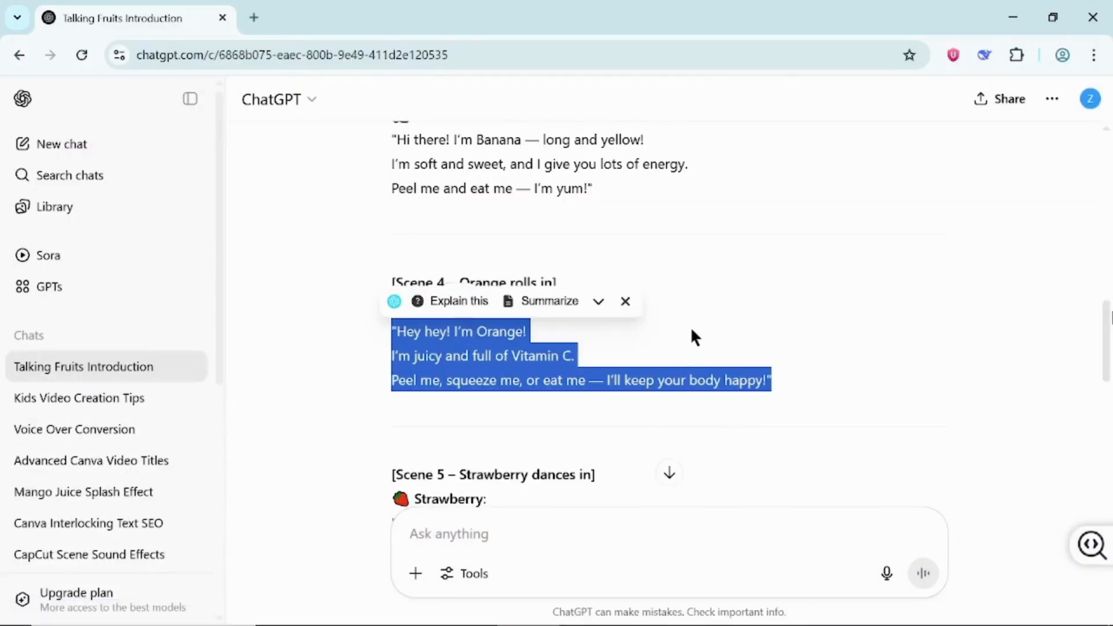
- Switch back to Canva and add a heading containing the copied orange dialogue to the rainbow page
left_click(650, 612)
left_click(31, 241)
left_click(159, 338)
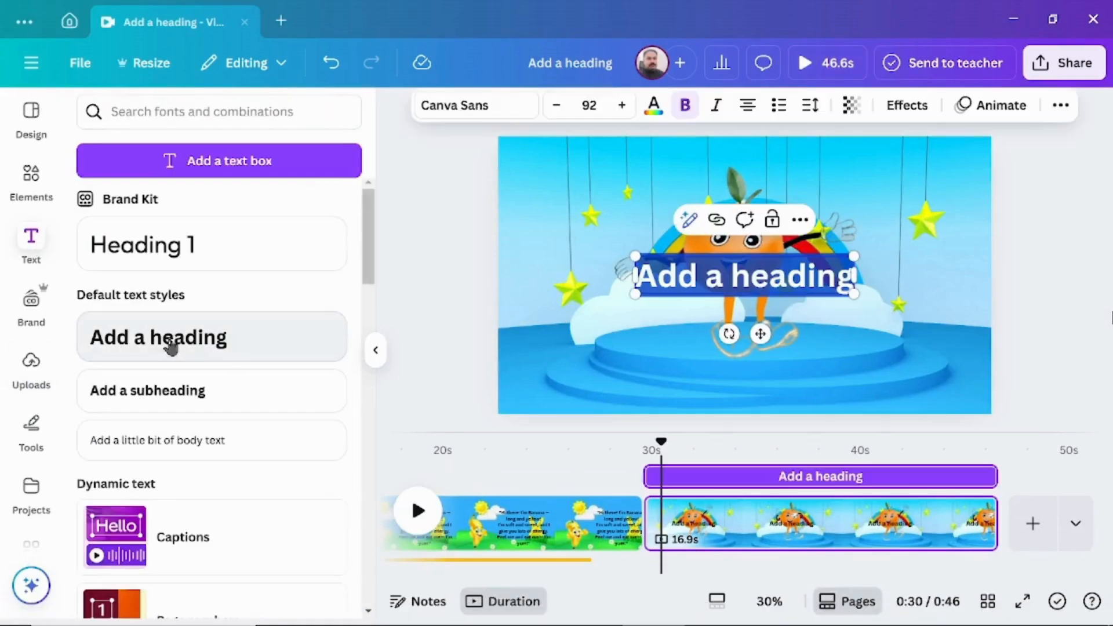
double_click(723, 277)
key("ctrl+v")
- Scale the orange's dialogue text to size 58.2 and stretch it across the full width along the page's lower edge
left_click_drag(498, 257, 682, 320)
left_click_drag(846, 358, 854, 287)
left_click(1029, 279)
left_click_drag(818, 361, 647, 312)
left_click_drag(834, 335, 993, 360)
- Send the orange's dialogue text one layer backward so it sits behind the orange character
right_click(680, 354)
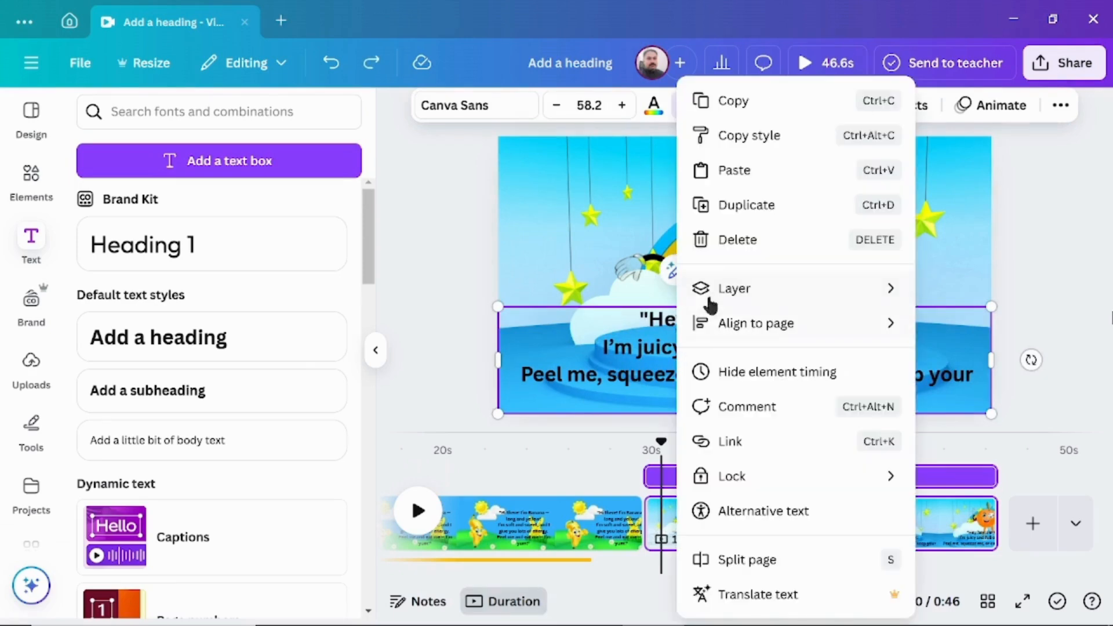
mouse_move(719, 299)
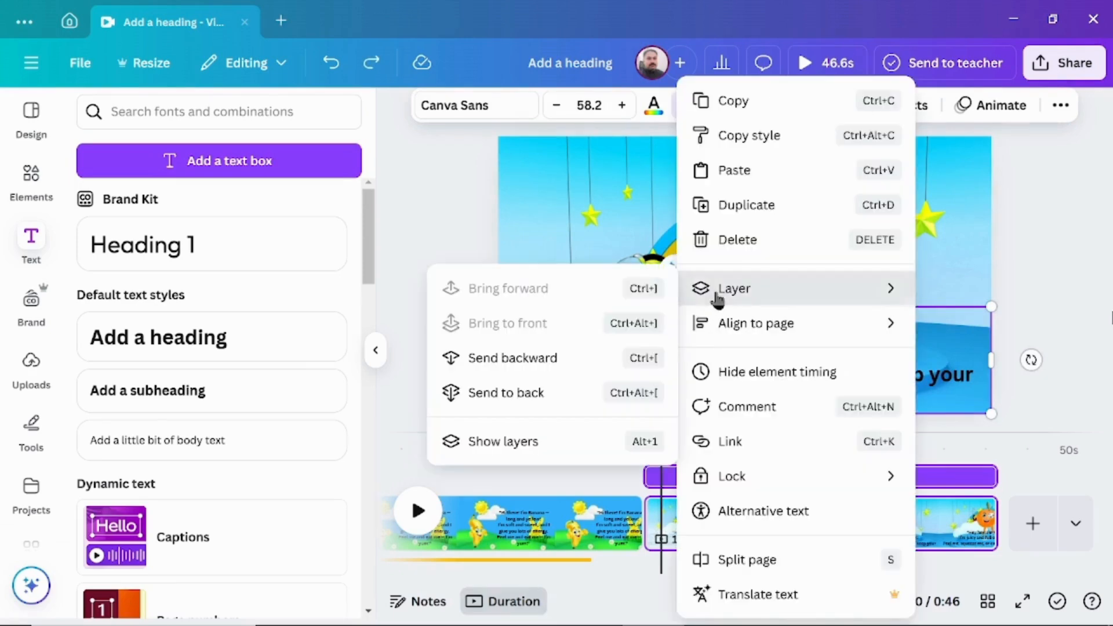
left_click(545, 362)
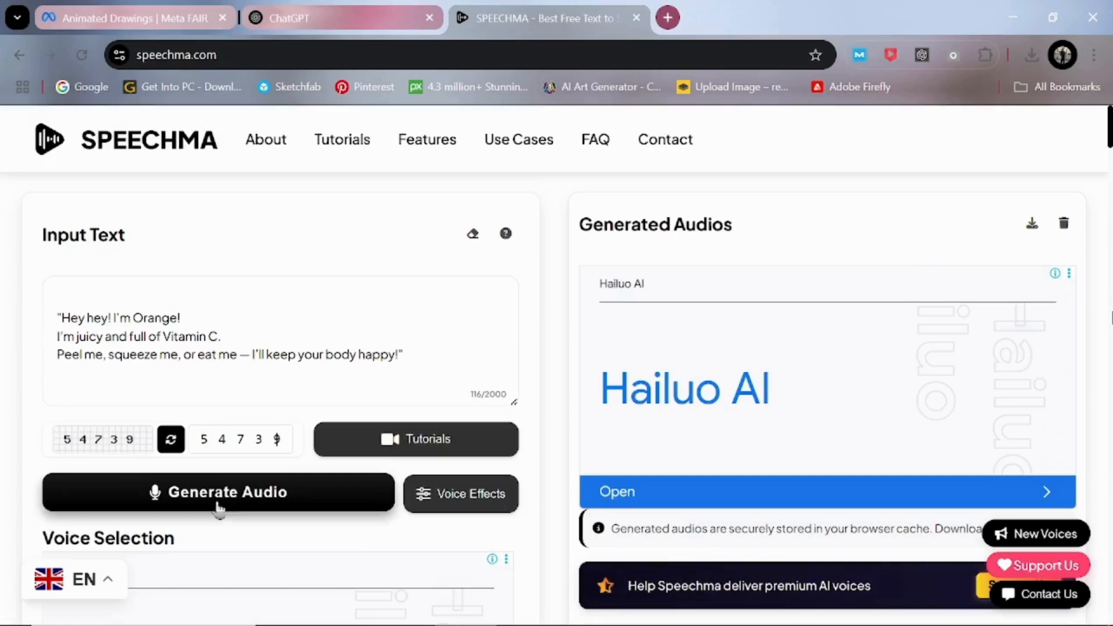
- Generate the orange's Maisie voice-over in Speechma, play it to check it and download the audio
left_click(217, 504)
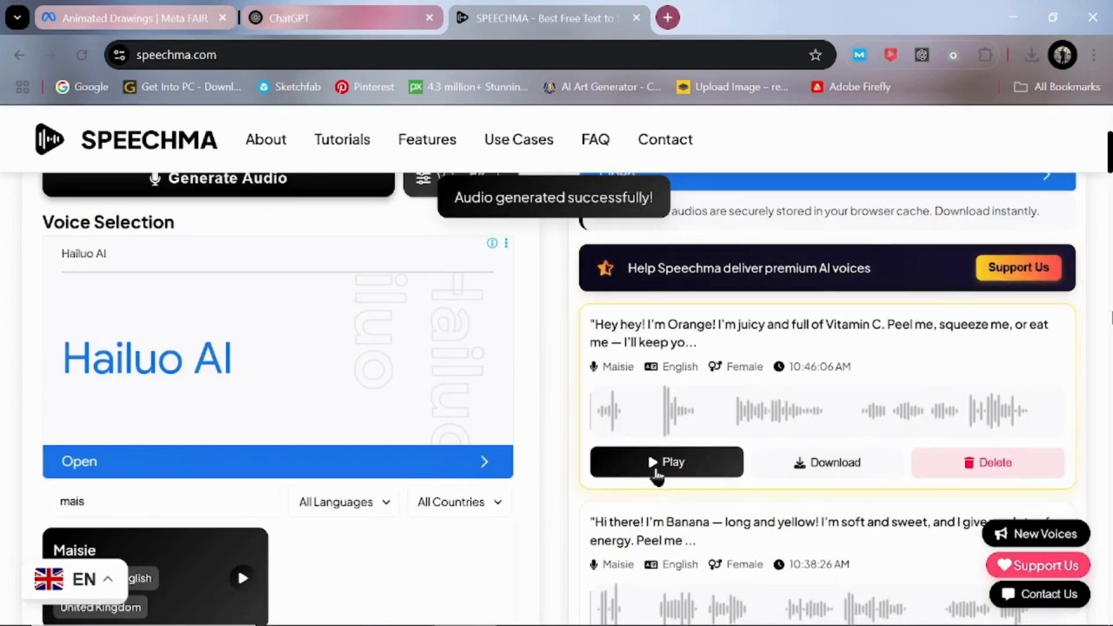
left_click(660, 466)
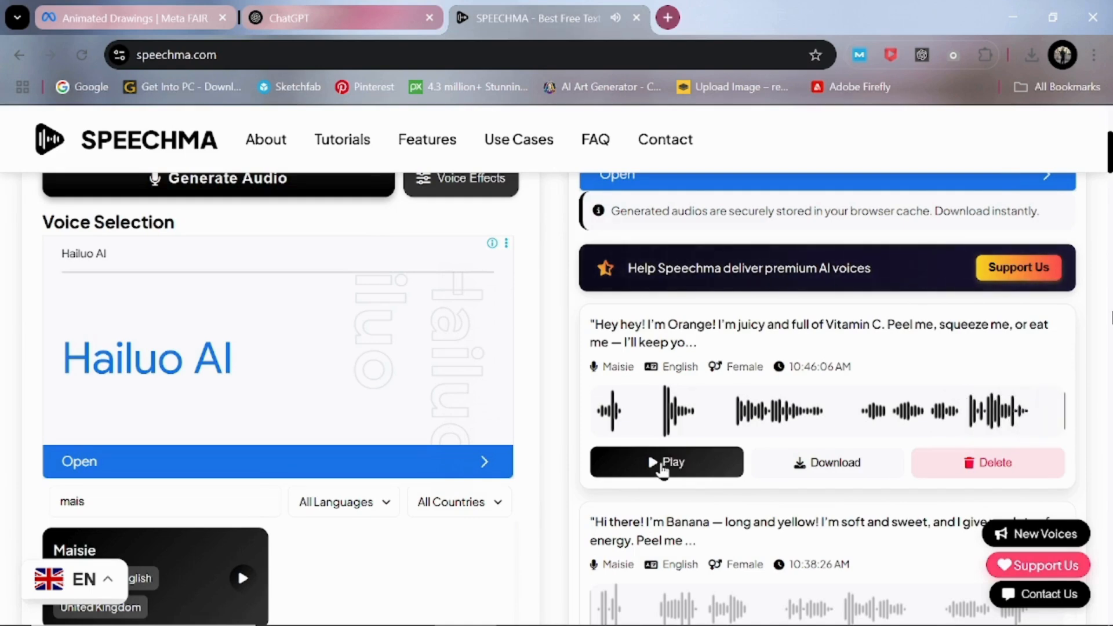
left_click(836, 462)
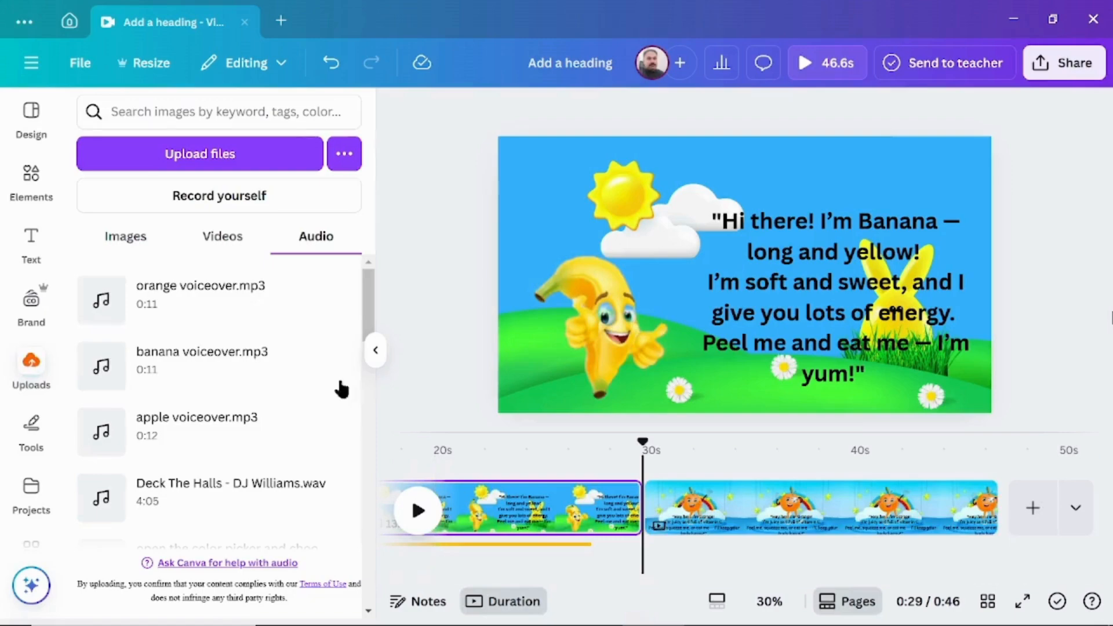
- Add orange voiceover.mp3 to the Canva timeline and shift it to start at about 30 seconds, within the orange scene
left_click(226, 311)
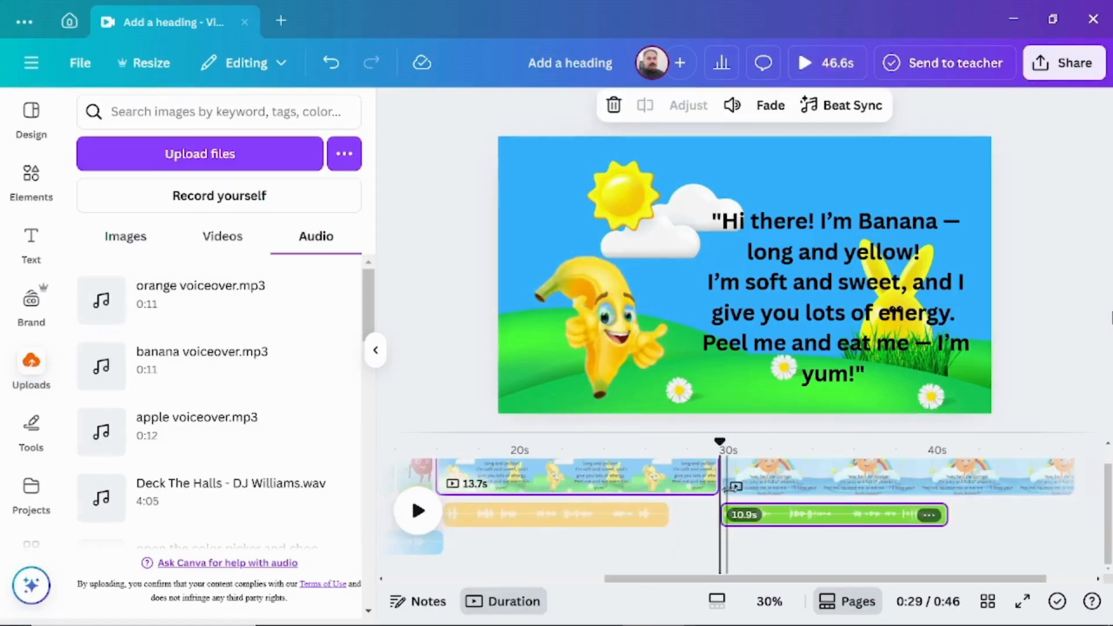
left_click_drag(783, 518, 792, 518)
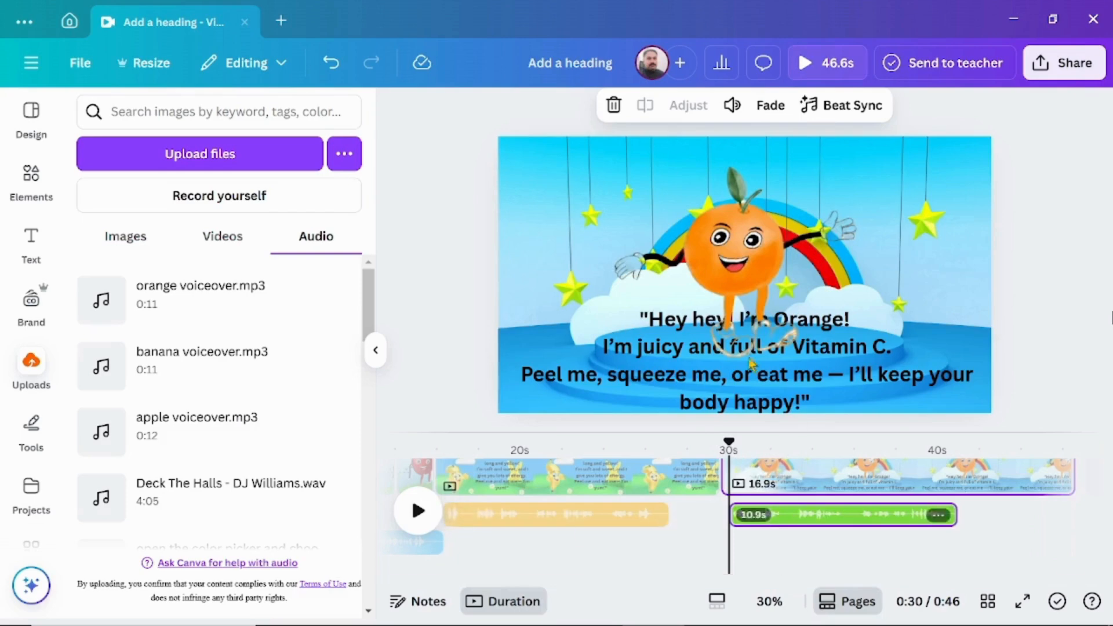
- Apply the Burst animation on enter to the orange's dialogue text at about one-third intensity and preview the scene
left_click(759, 370)
left_click(524, 381)
left_click(971, 113)
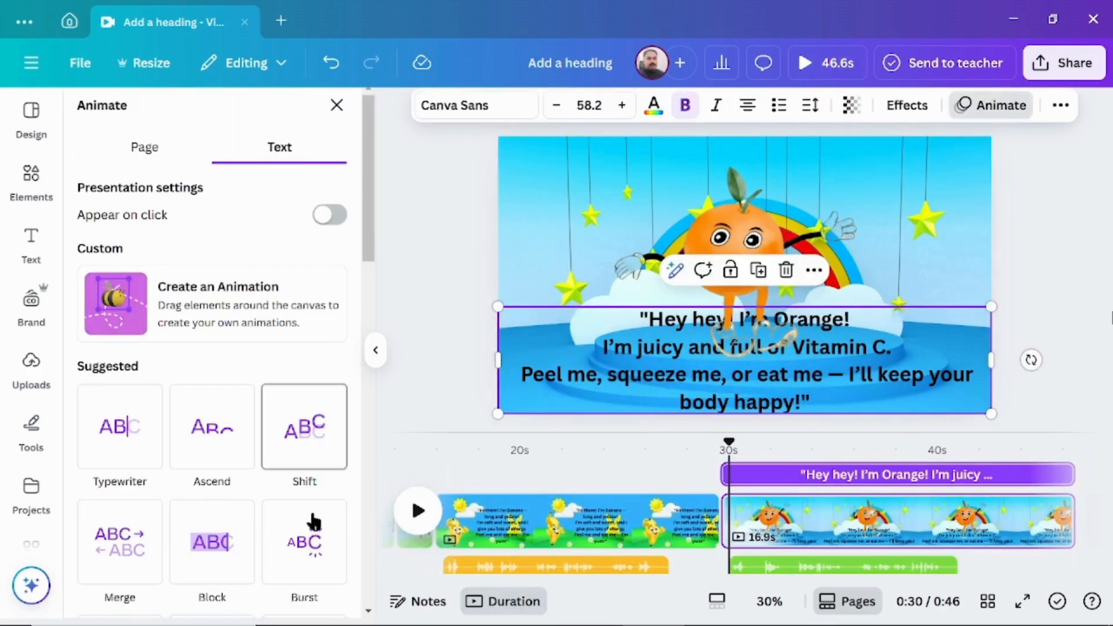
left_click(313, 475)
scroll(303, 522, "down", 5)
left_click_drag(211, 341, 170, 344)
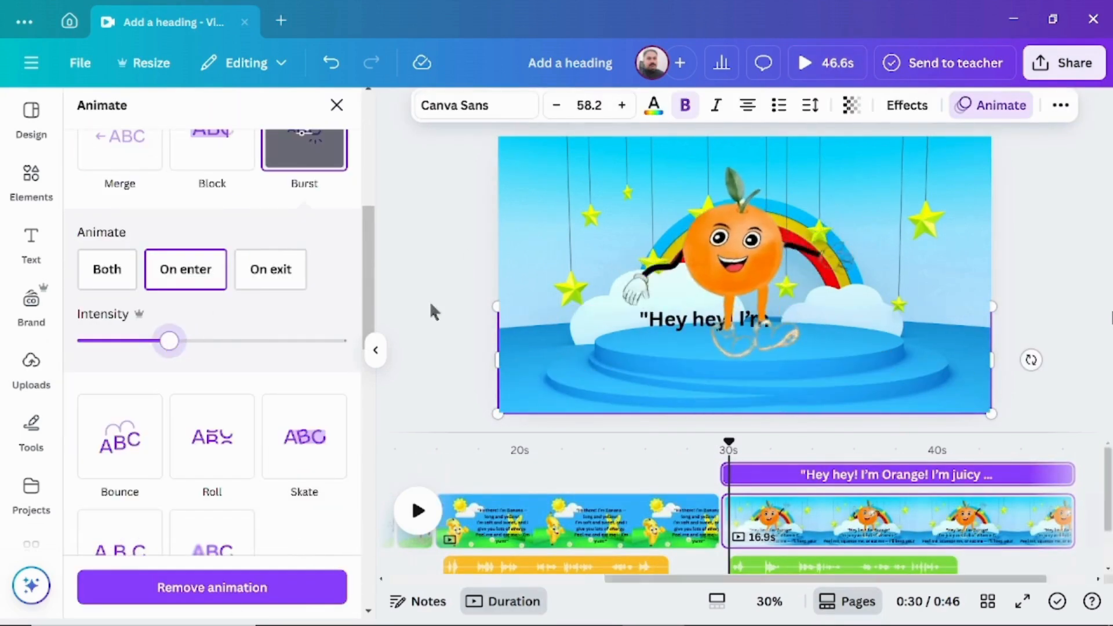
left_click(337, 105)
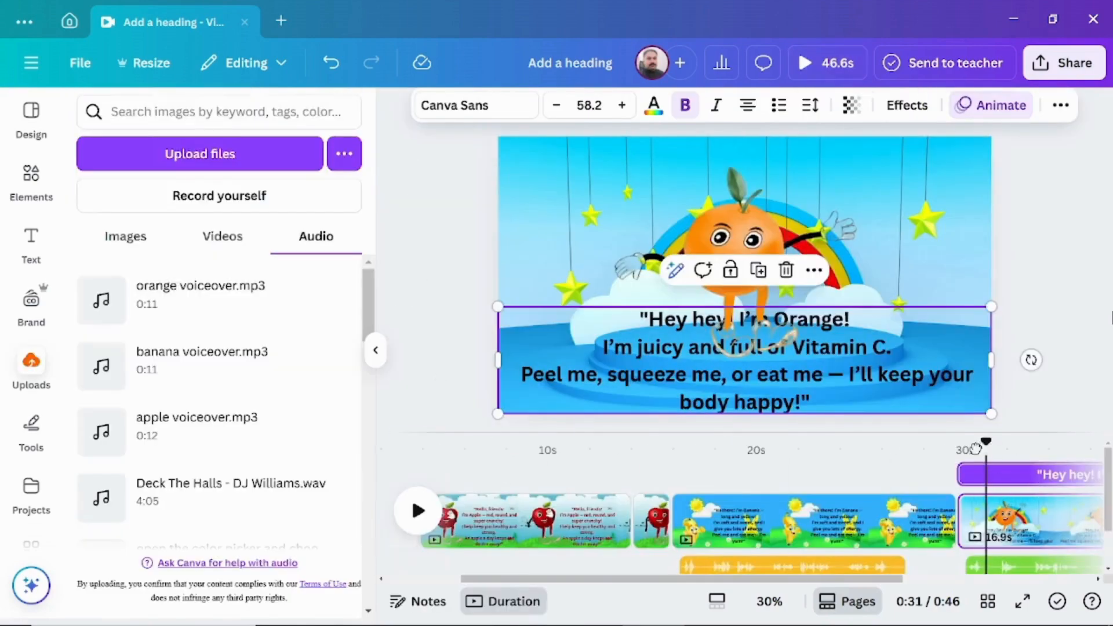
key("space")
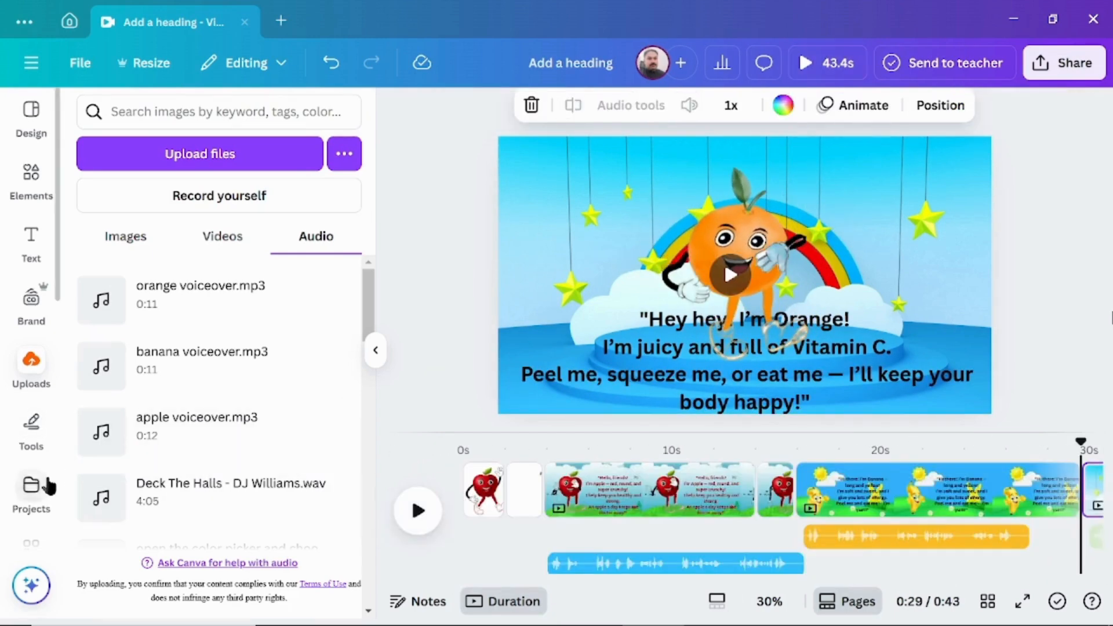
- Search the audio library for "kids music", add the Kids Music track and move it earlier on the timeline
scroll(34, 510, "down", 3)
left_click(32, 505)
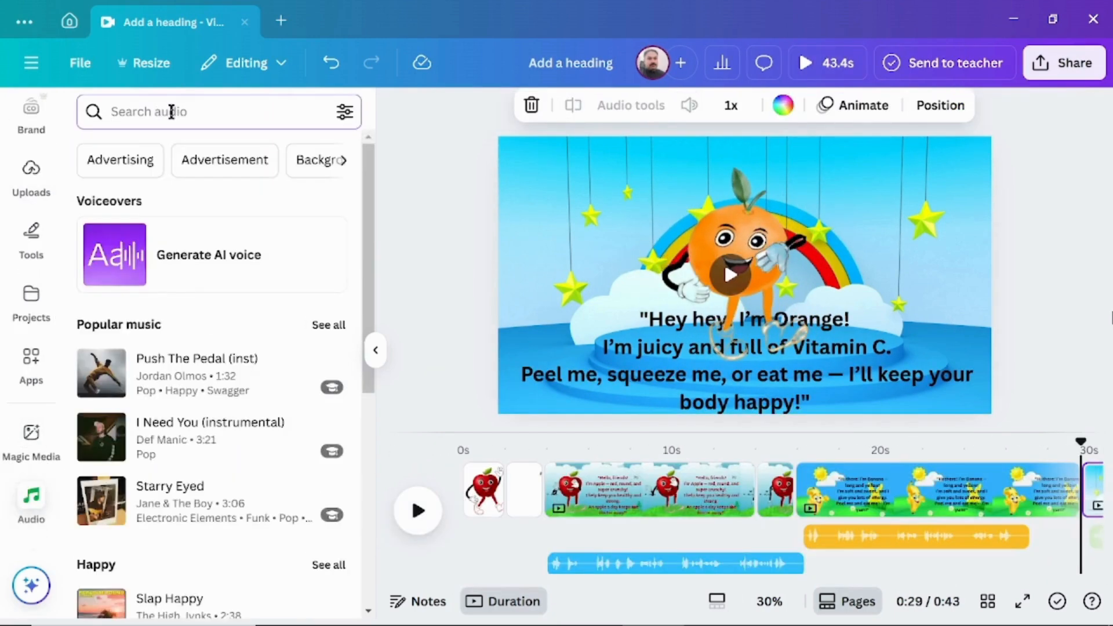
left_click(165, 110)
type("kids music")
key("Return")
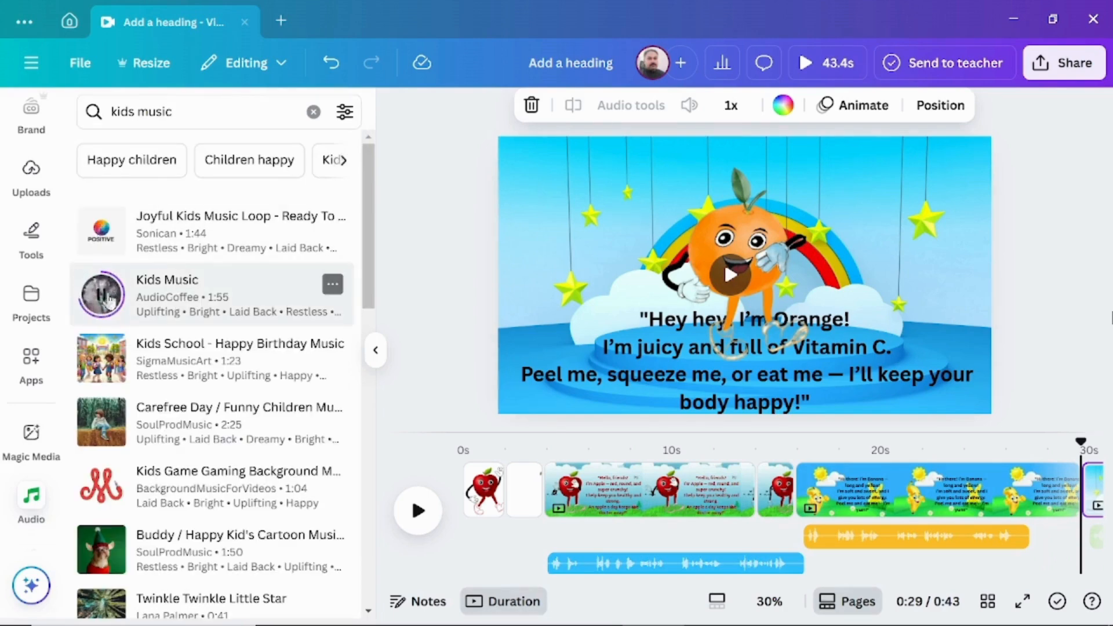
left_click(216, 297)
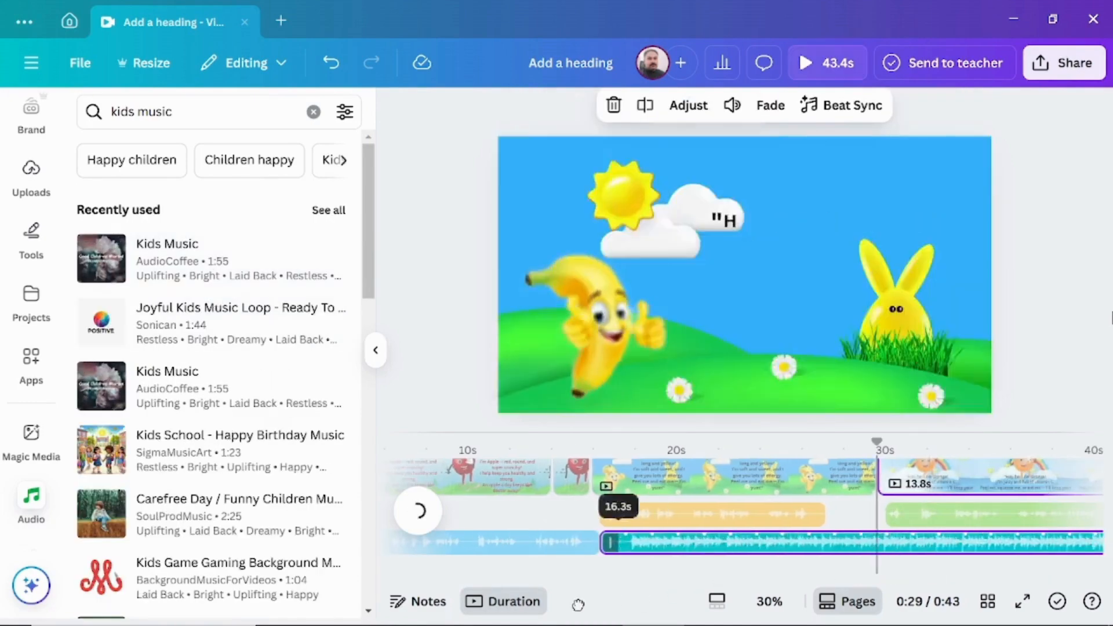
left_click_drag(610, 624, 480, 564)
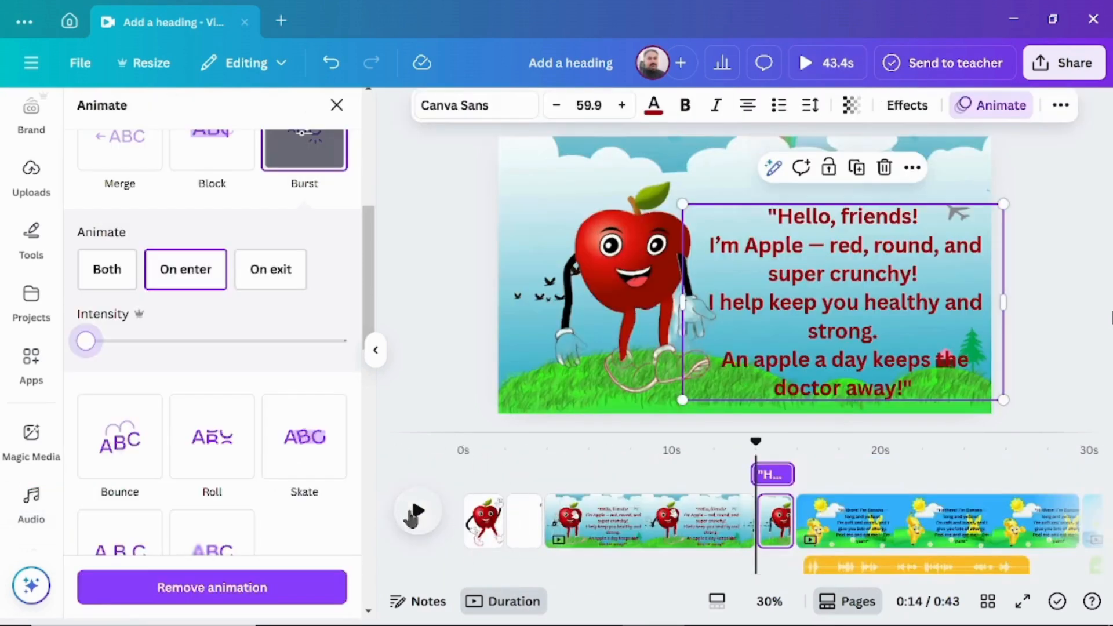
- Play the video through to the end and download pages 1–6 as an MP4 Video at 1080p (HD)
left_click(419, 511)
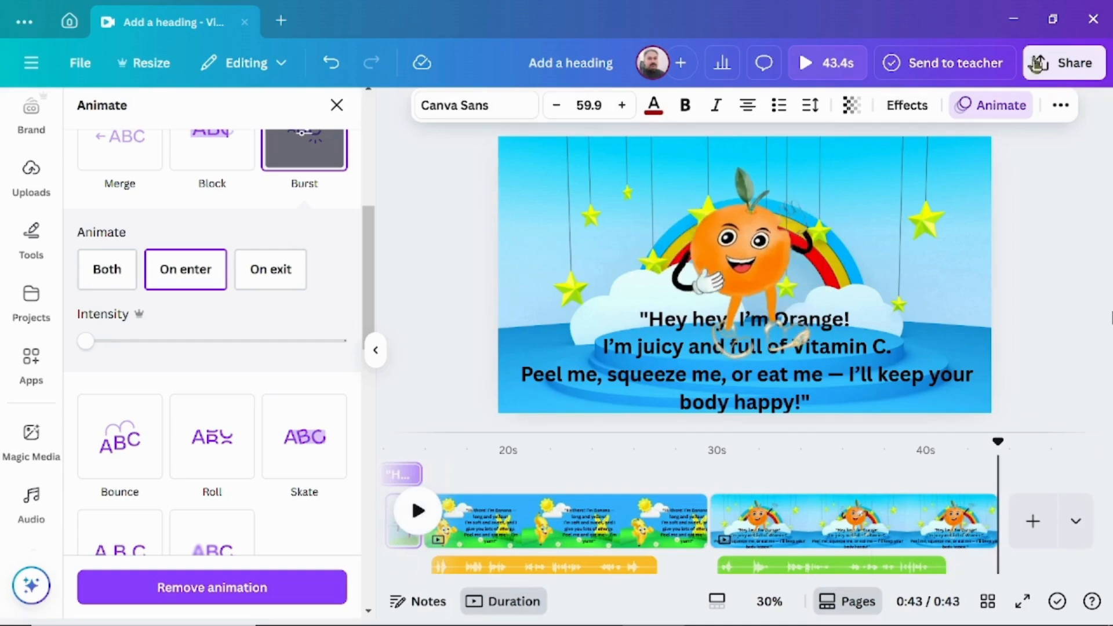
left_click(1061, 66)
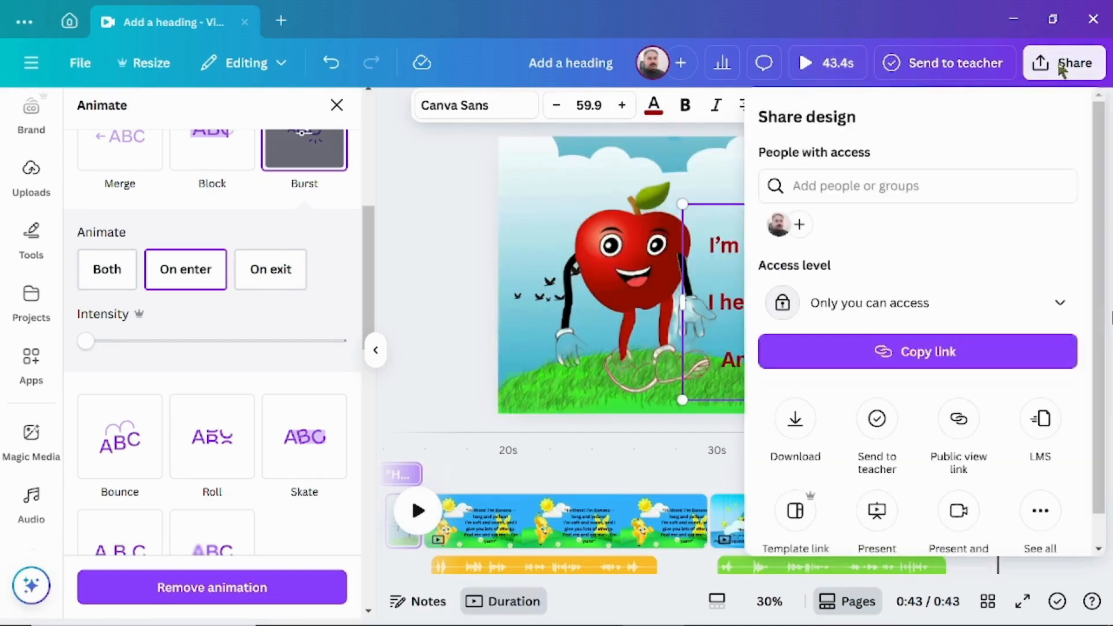
left_click(795, 424)
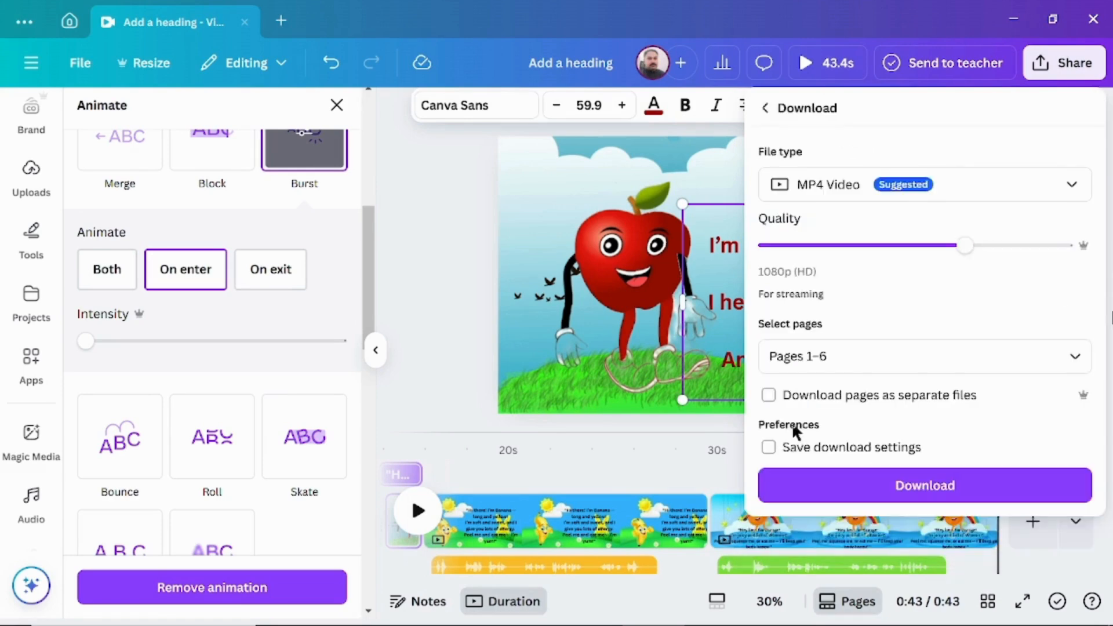
left_click(844, 487)
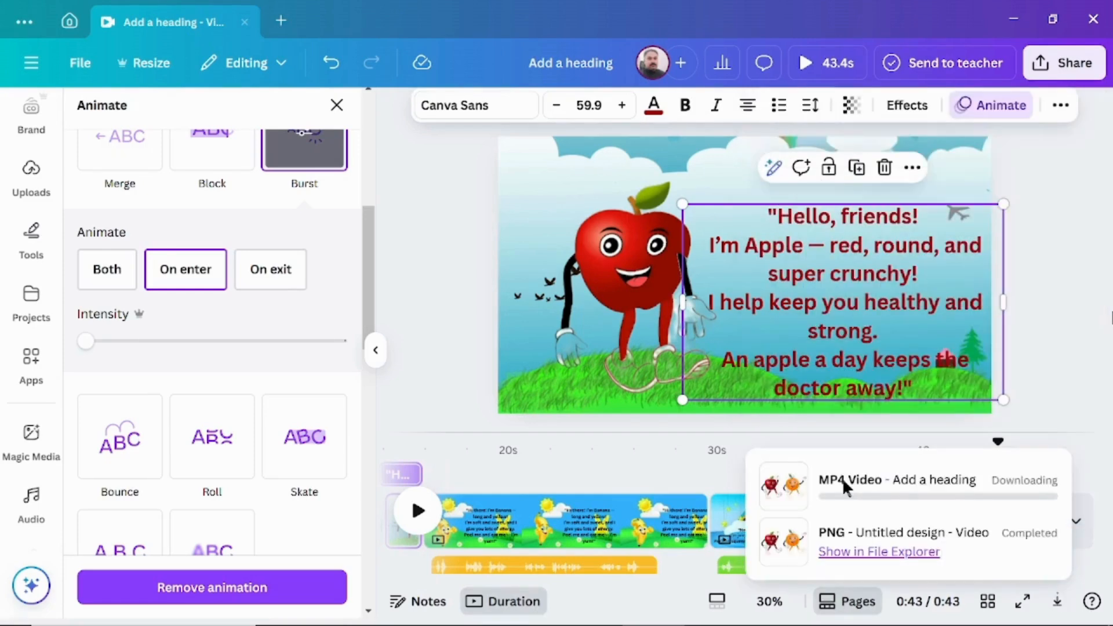